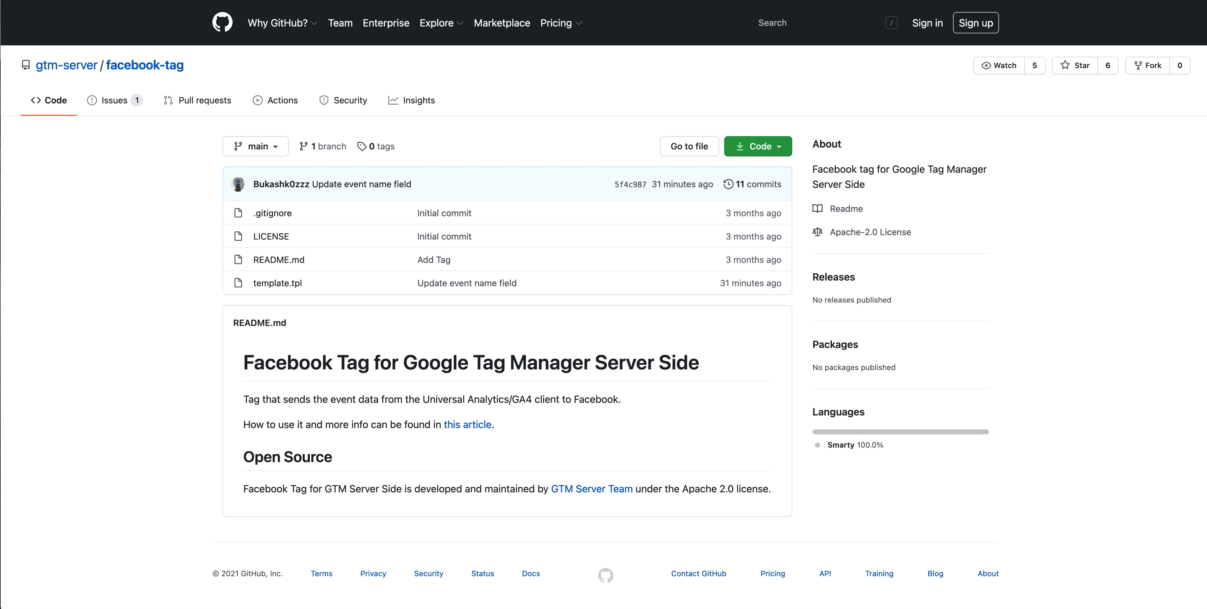
Download the facebook-tag repository as a ZIP archive.
left_click(762, 156)
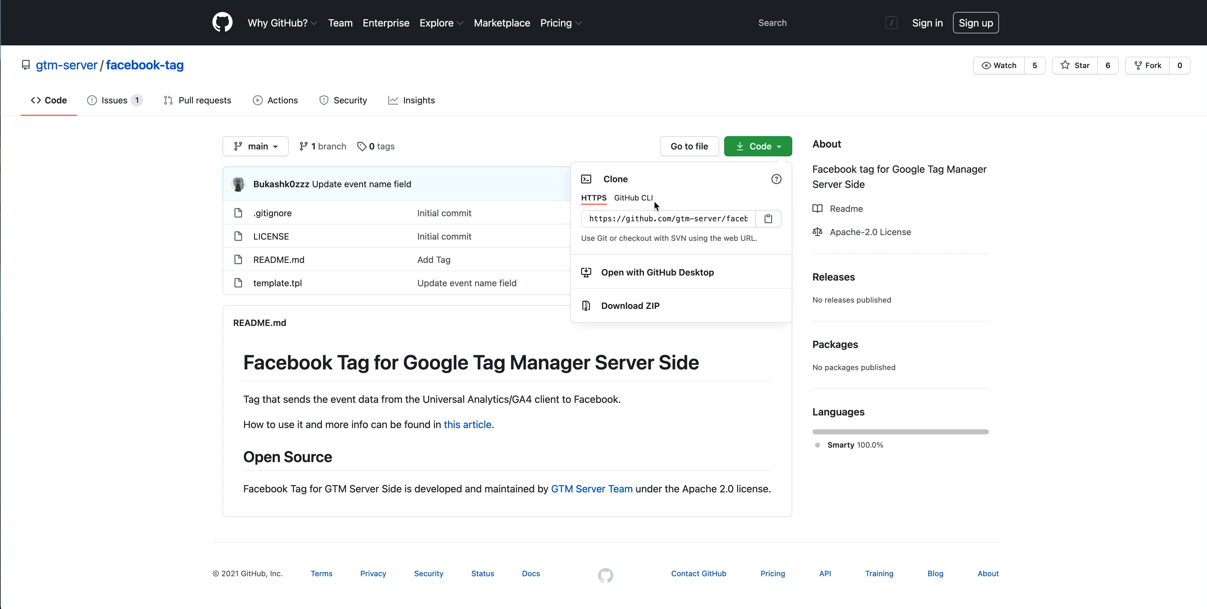
left_click(633, 307)
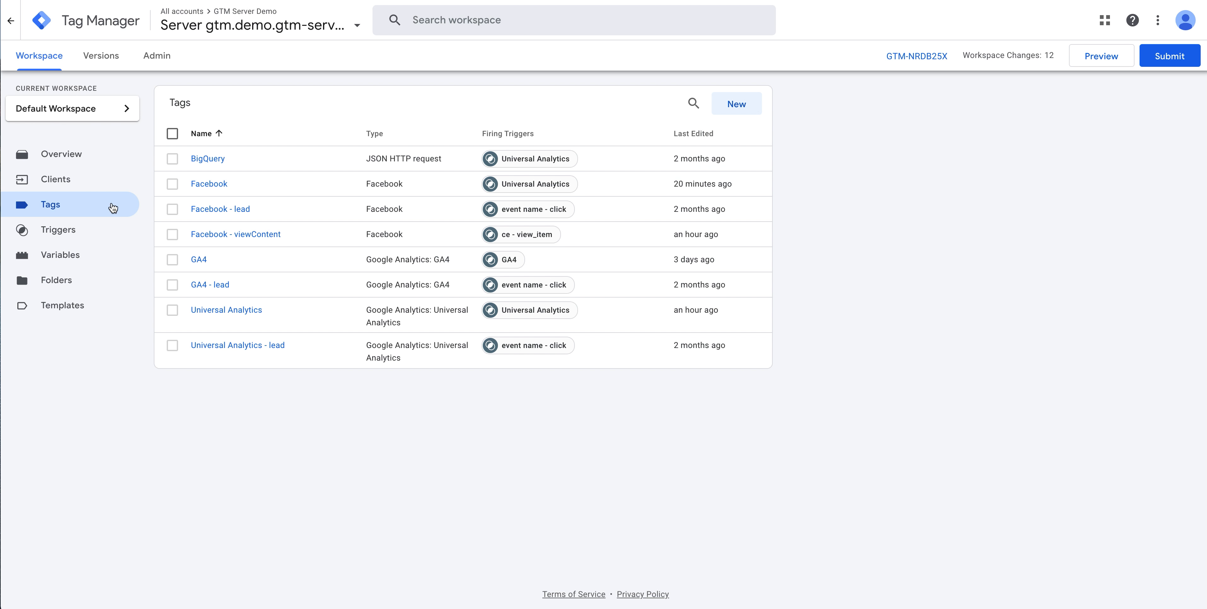
Open the existing Facebook tag template from the server container's tag templates in the template editor.
left_click(55, 311)
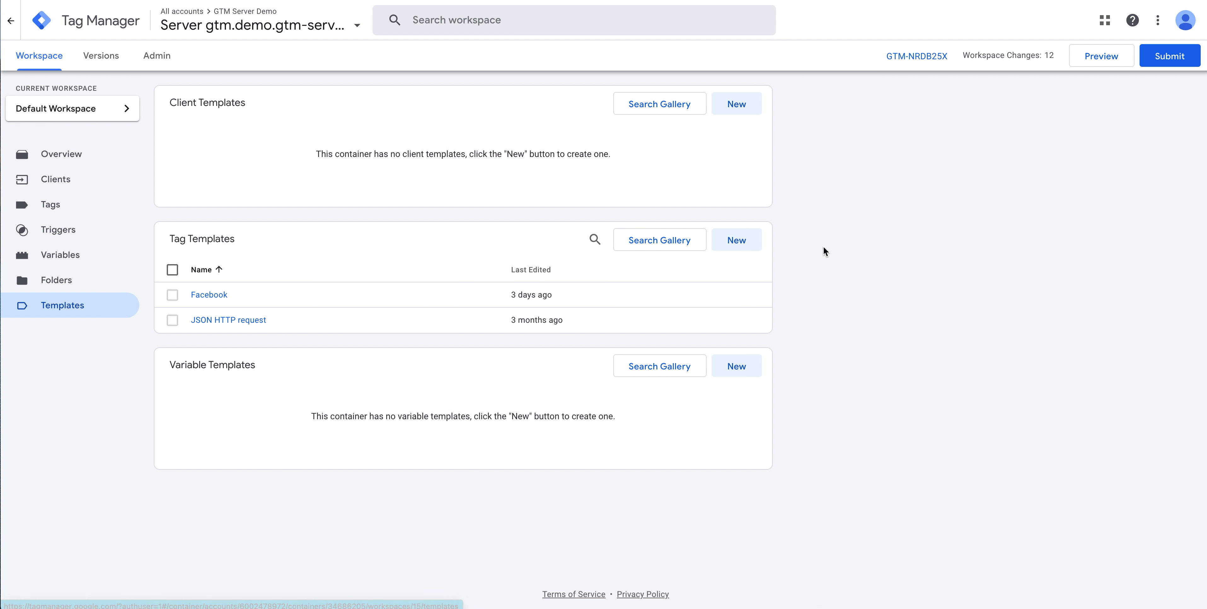
left_click(745, 245)
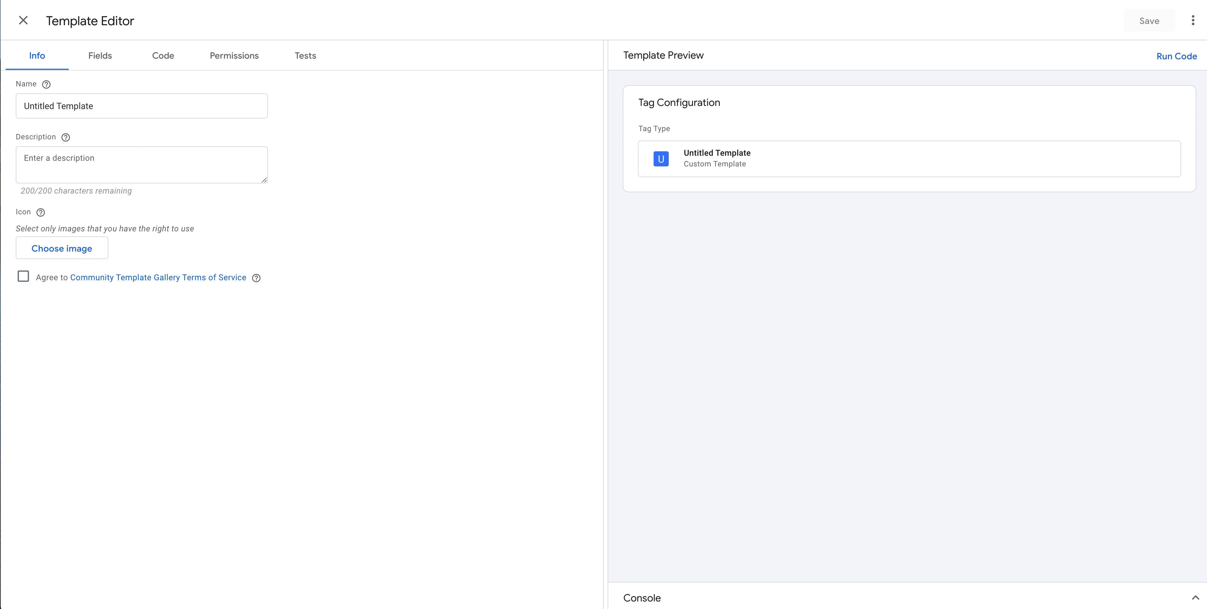
left_click(23, 20)
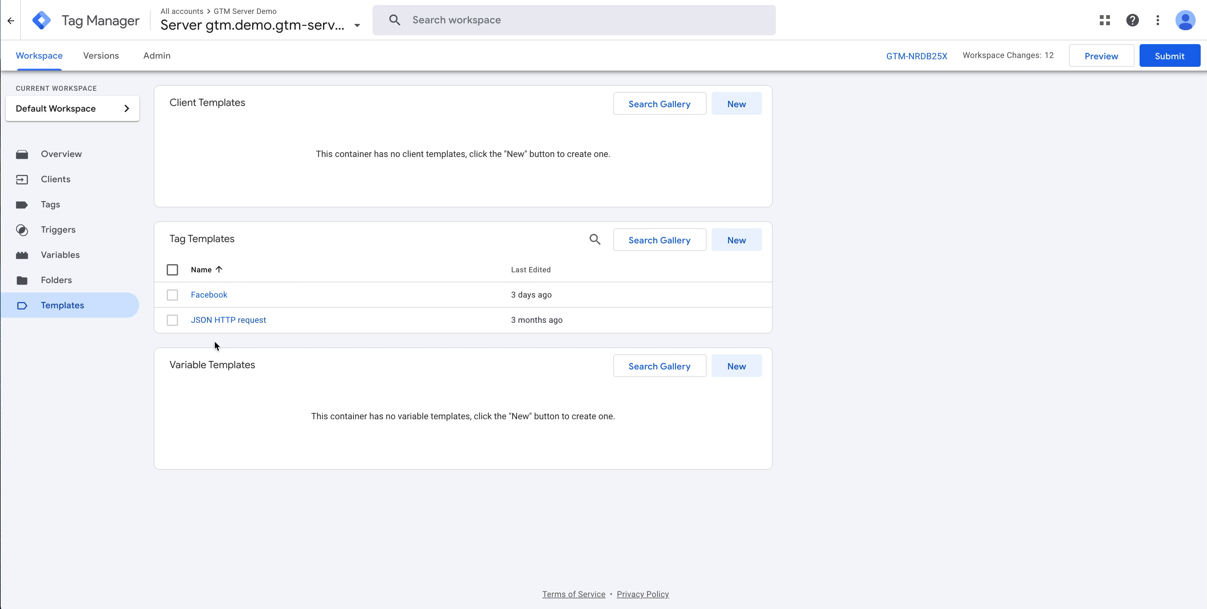
left_click(209, 295)
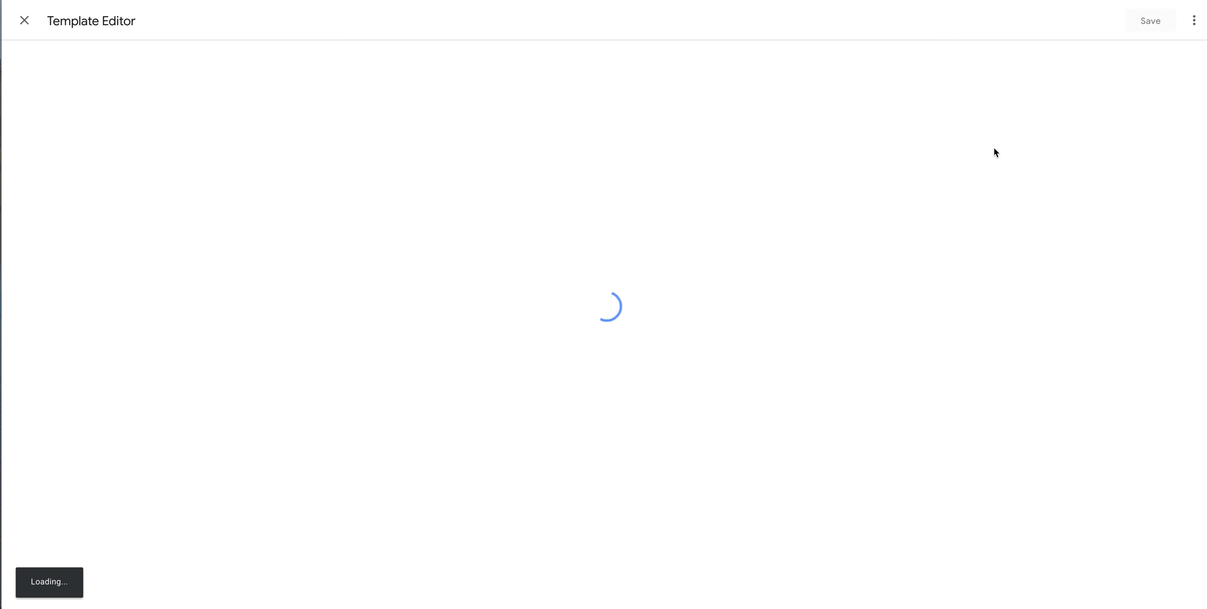
left_click(1193, 23)
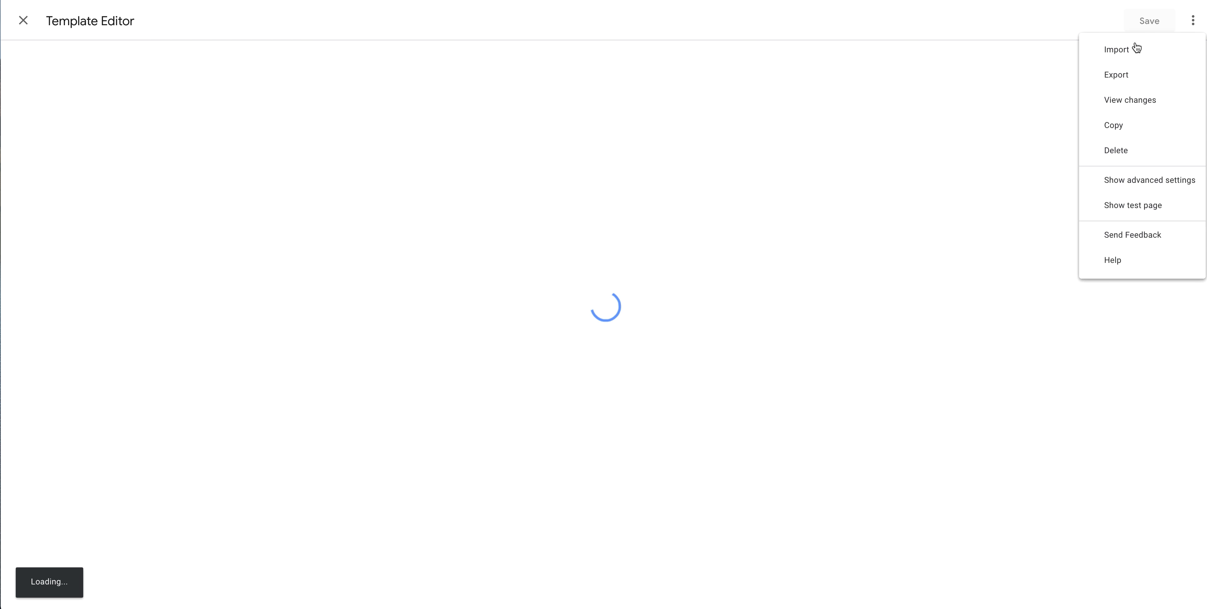
left_click(532, 41)
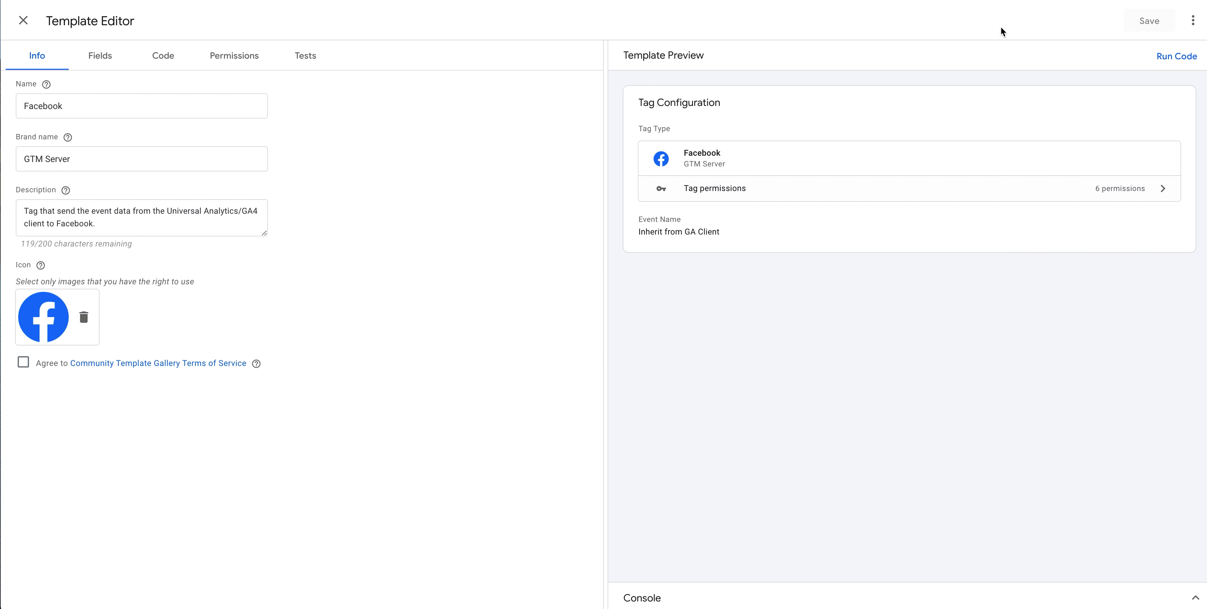
Import the template file from Downloads, overwrite the current Facebook template, and save it.
left_click(1193, 20)
left_click(1158, 57)
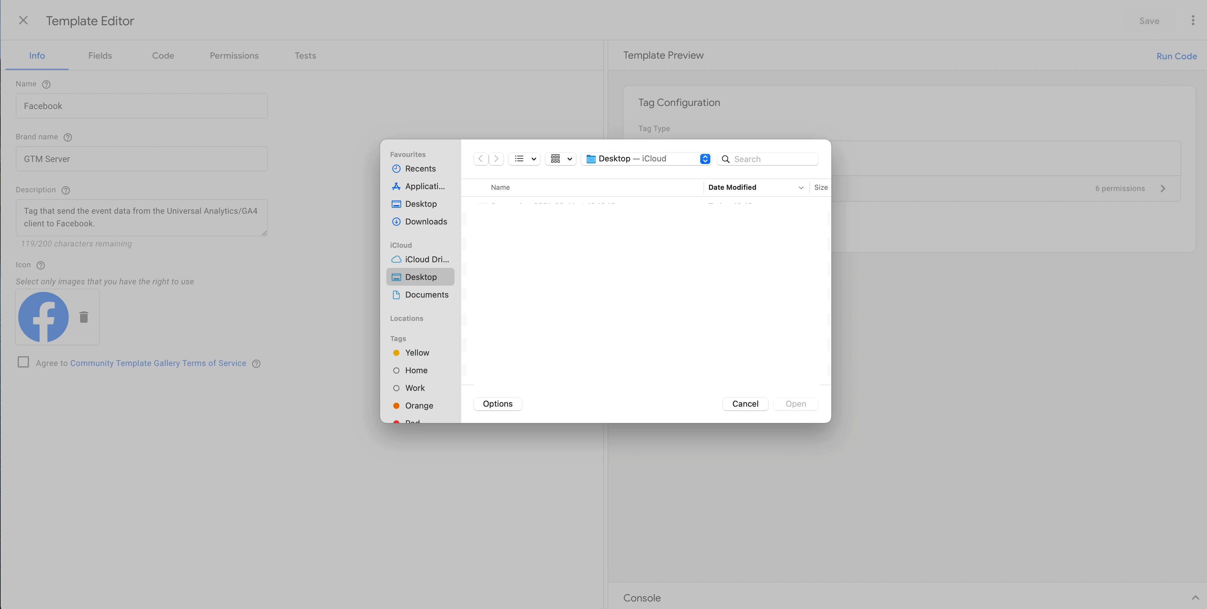
left_click(426, 221)
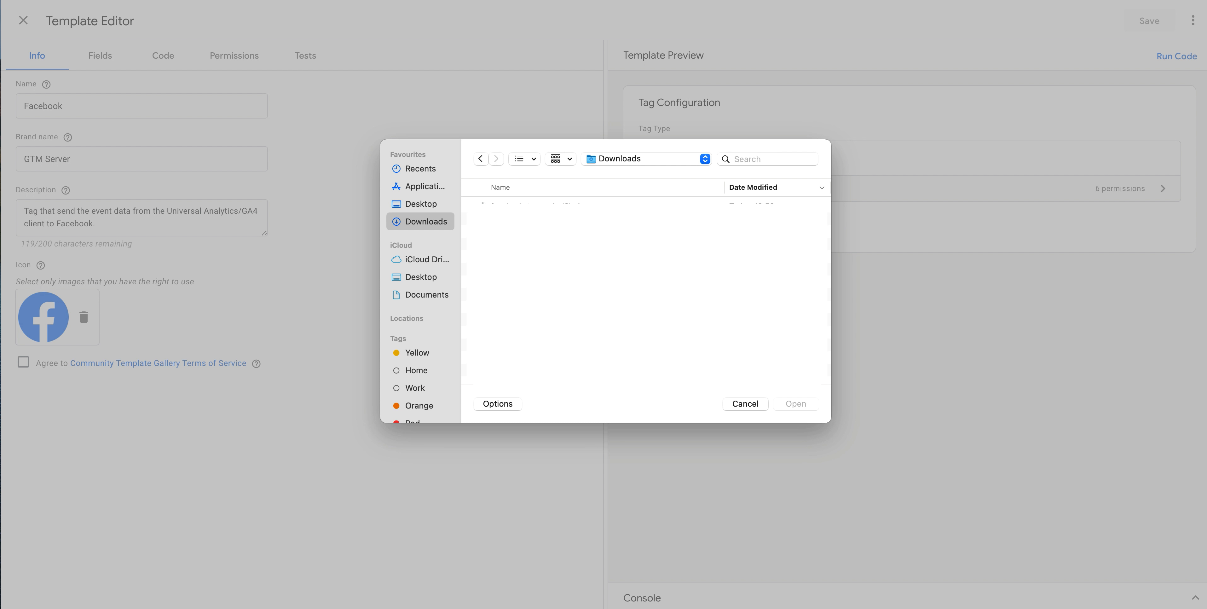
double_click(577, 270)
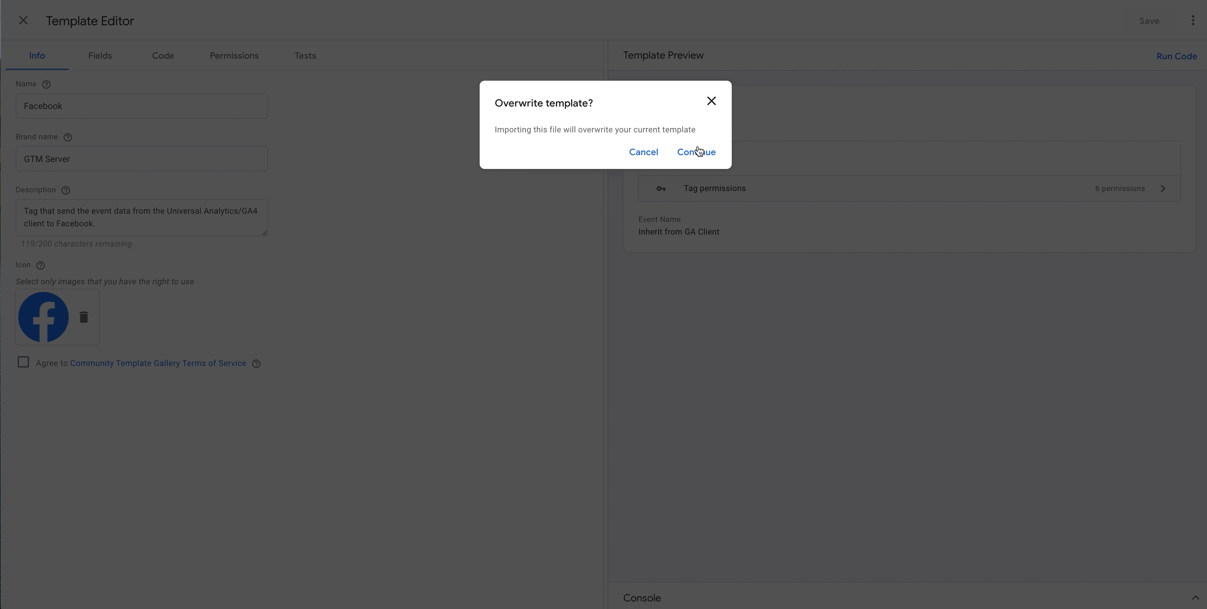
left_click(698, 151)
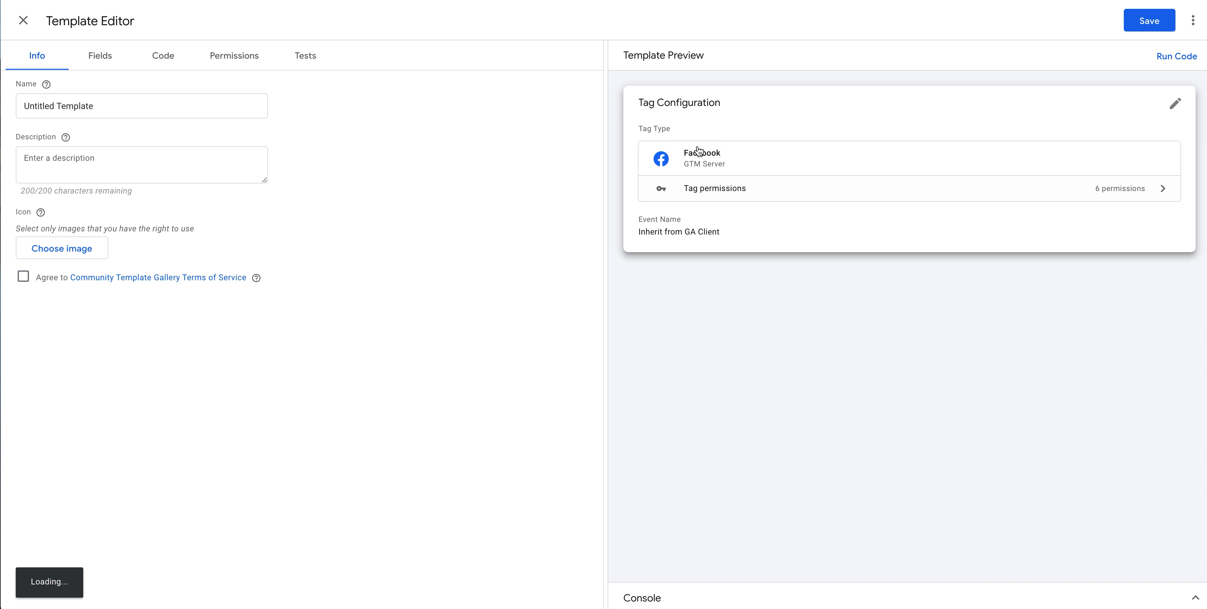
left_click(1144, 23)
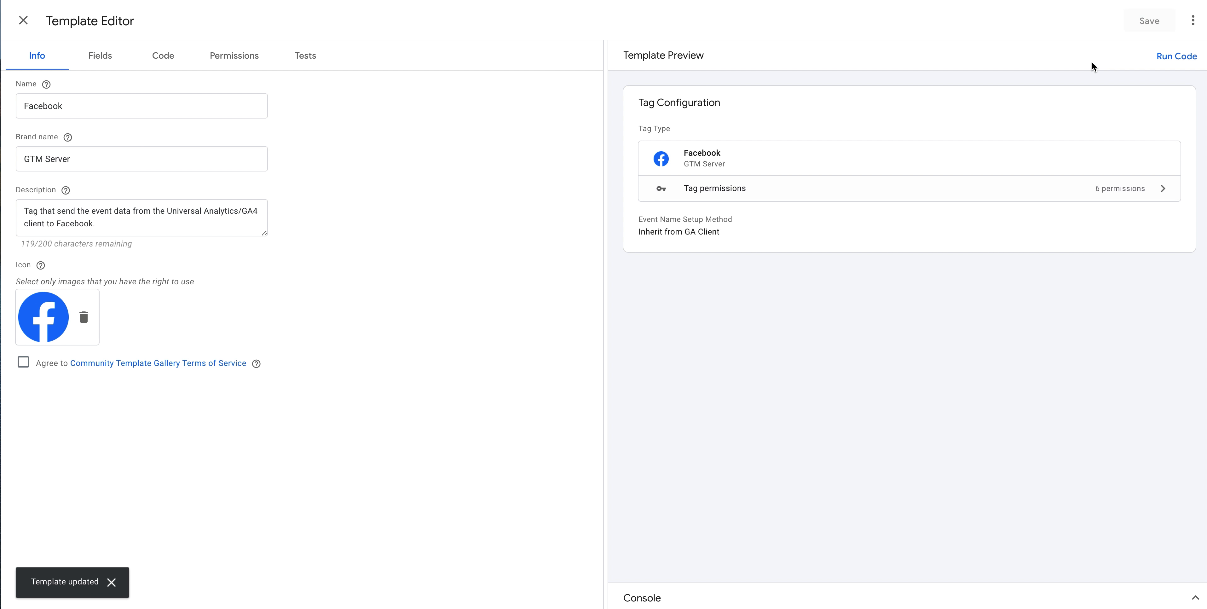
left_click(23, 21)
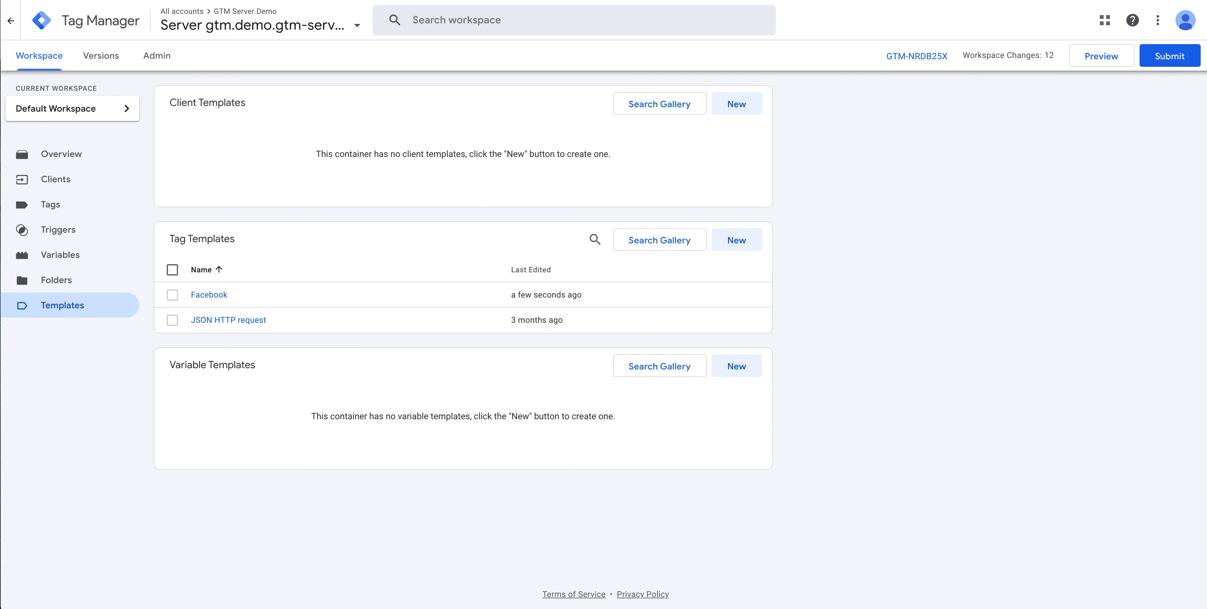
Open the existing Facebook tag and expand its tag configuration for editing.
left_click(54, 211)
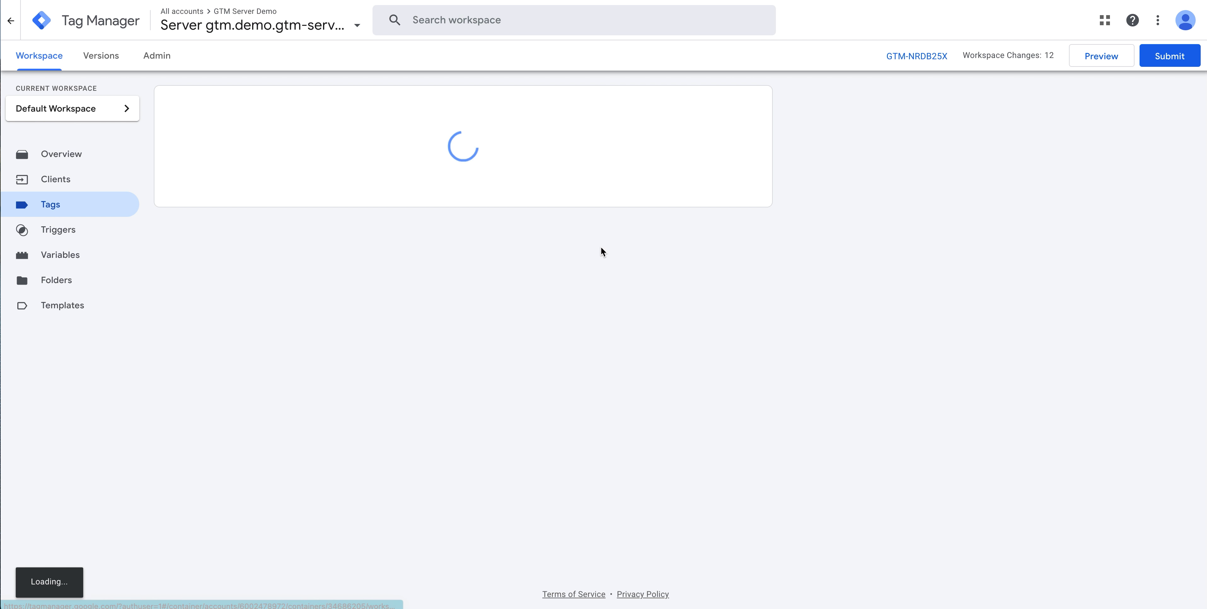
left_click(743, 103)
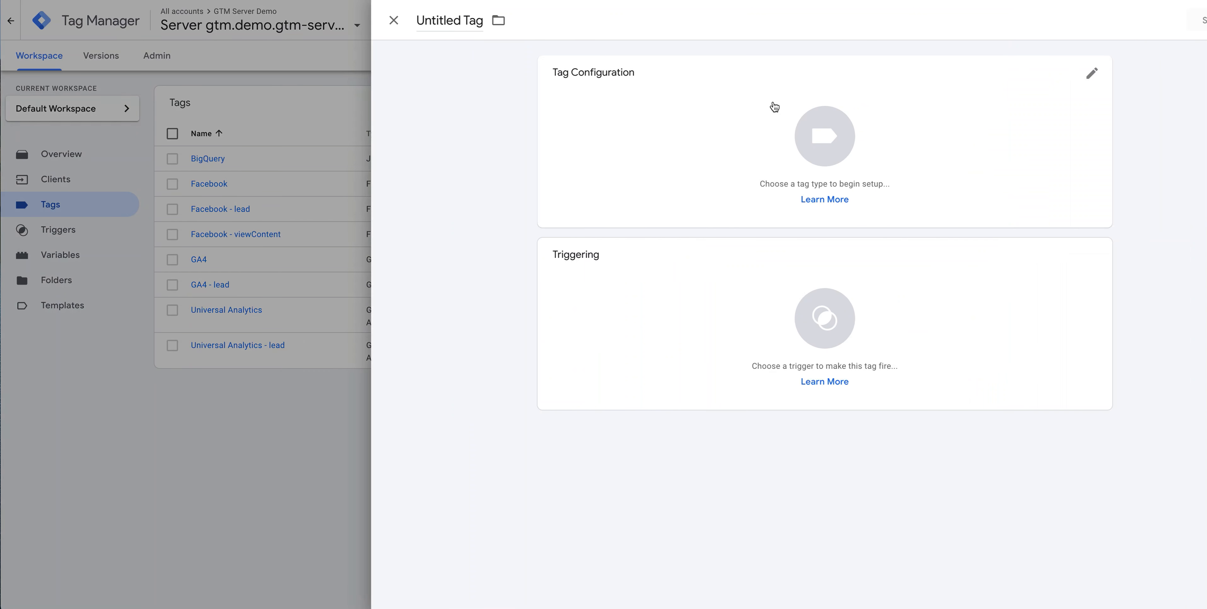
left_click(326, 22)
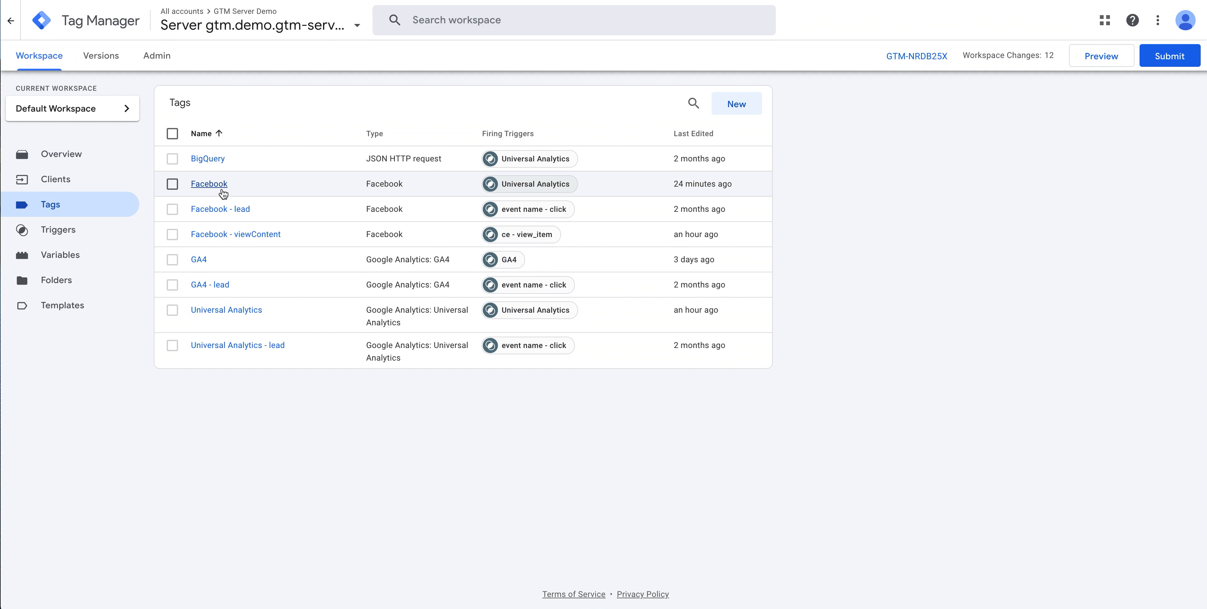
left_click(220, 187)
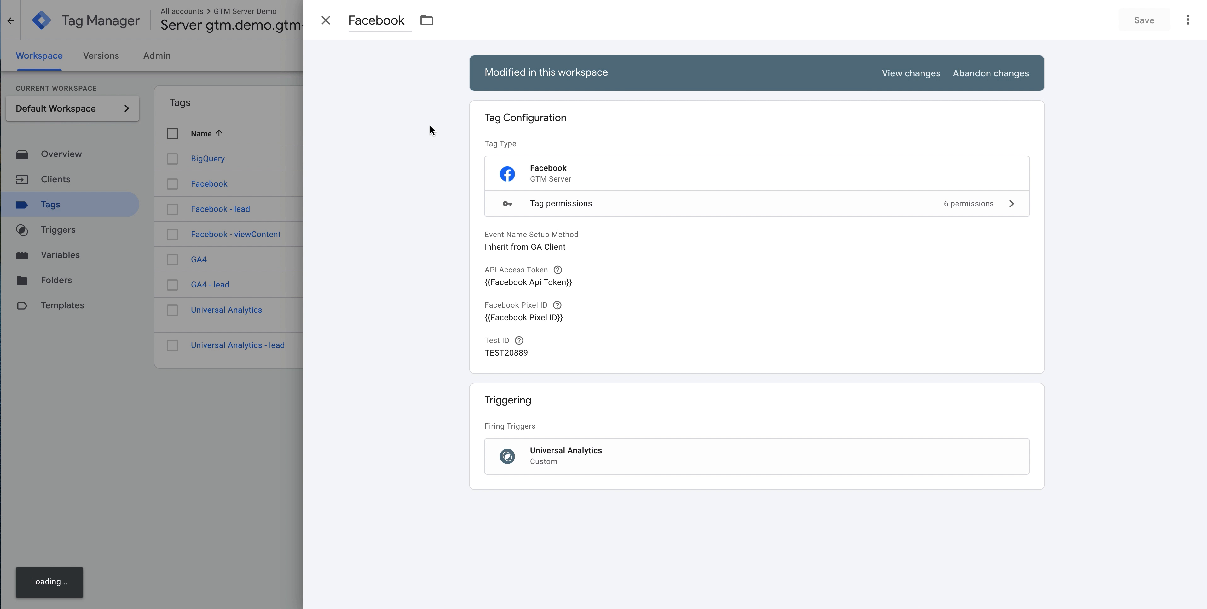
left_click(666, 302)
scroll(595, 268, "up", 2)
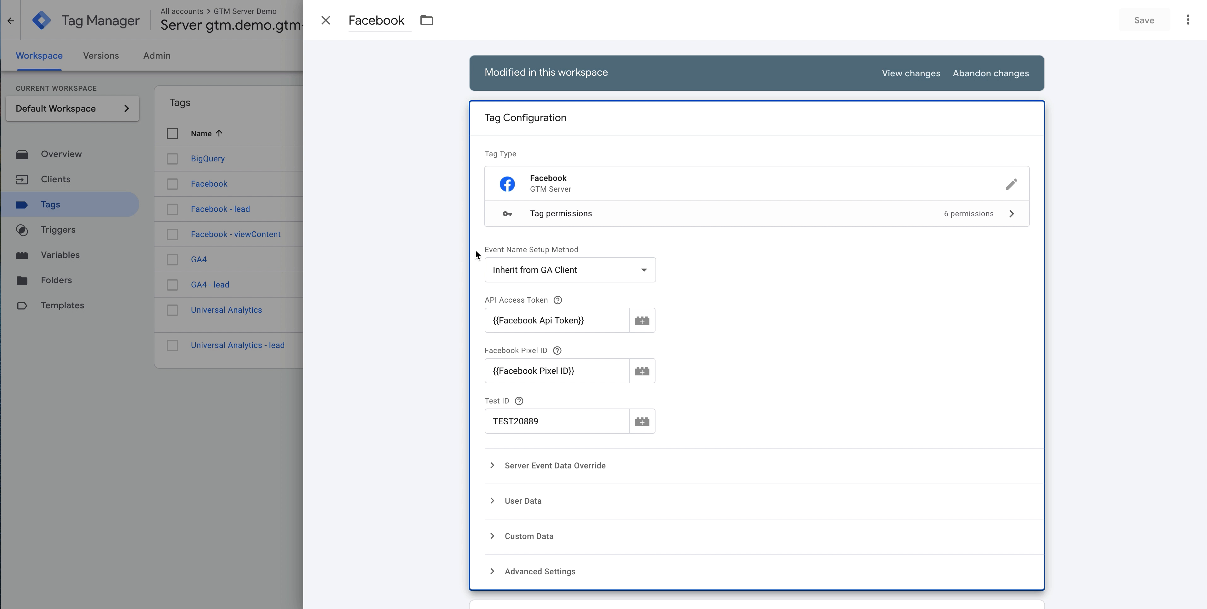
Review the Facebook tag's Event Name Setup Method options and its API Access Token, Facebook Pixel ID and Test ID fields.
left_click(579, 267)
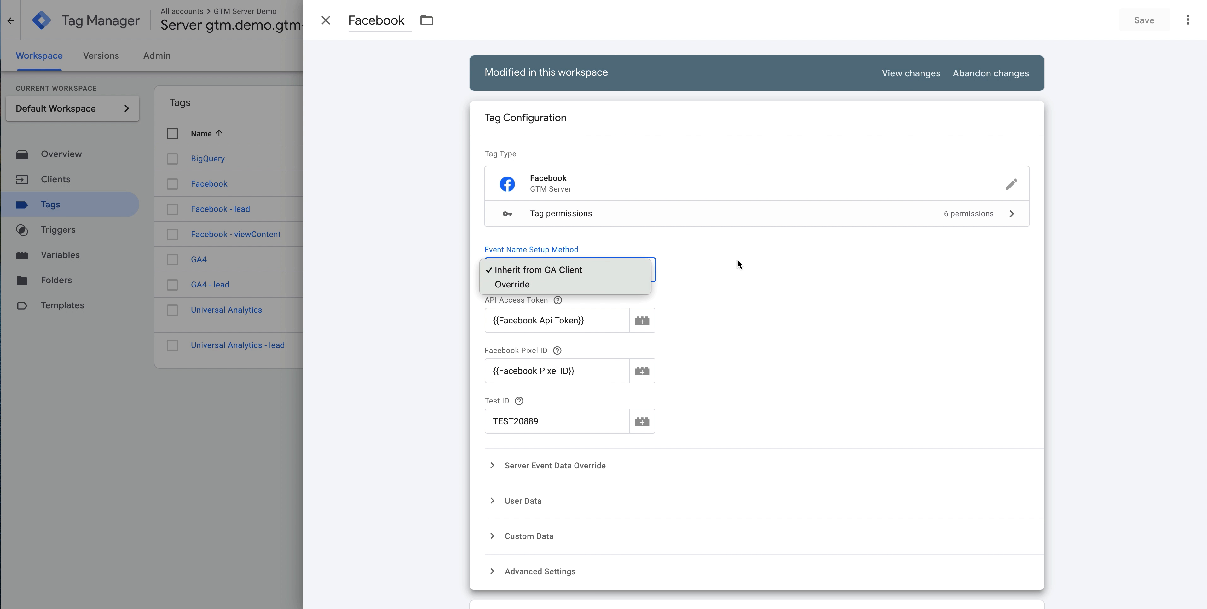
left_click(791, 287)
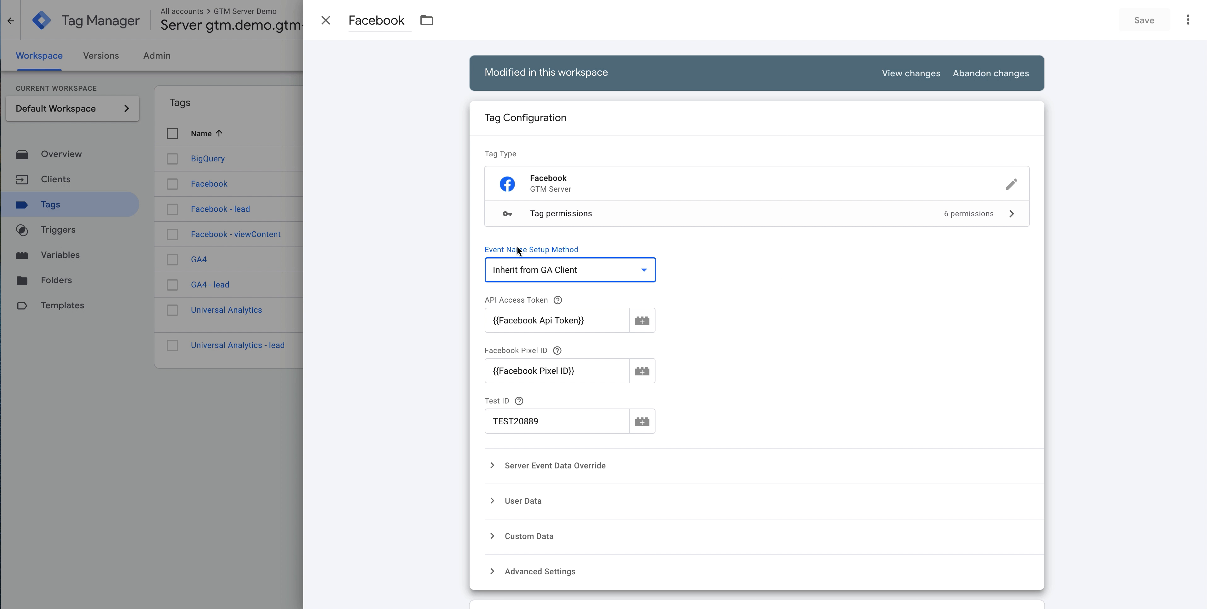
left_click(558, 301)
left_click_drag(486, 301, 513, 301)
left_click_drag(486, 360, 551, 351)
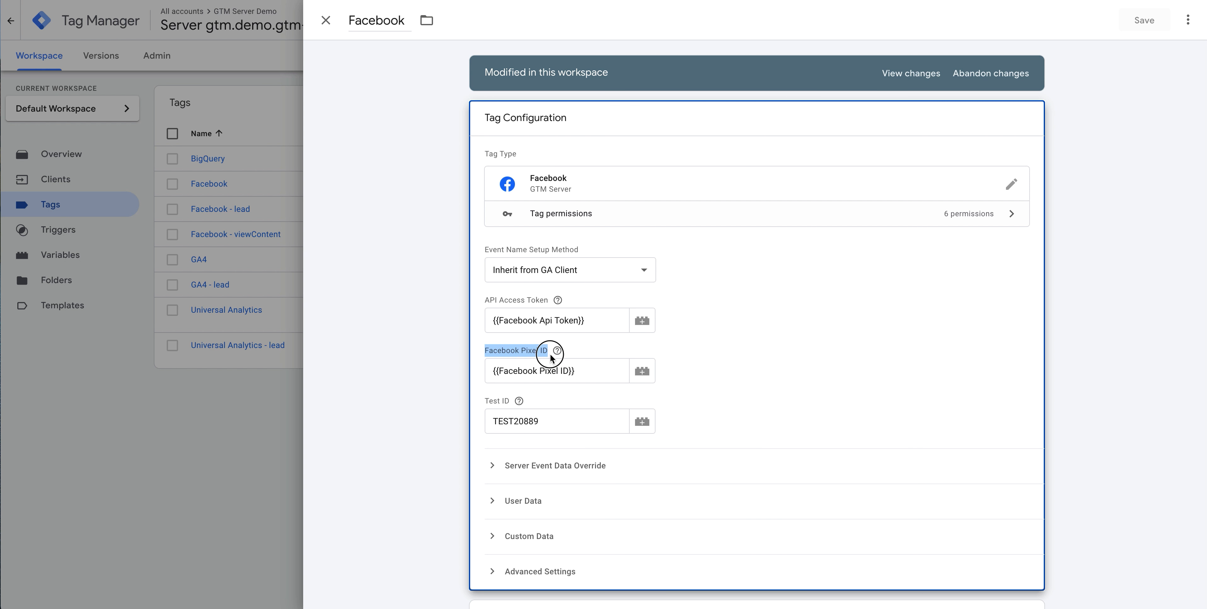
left_click_drag(484, 402, 489, 402)
left_click(483, 402)
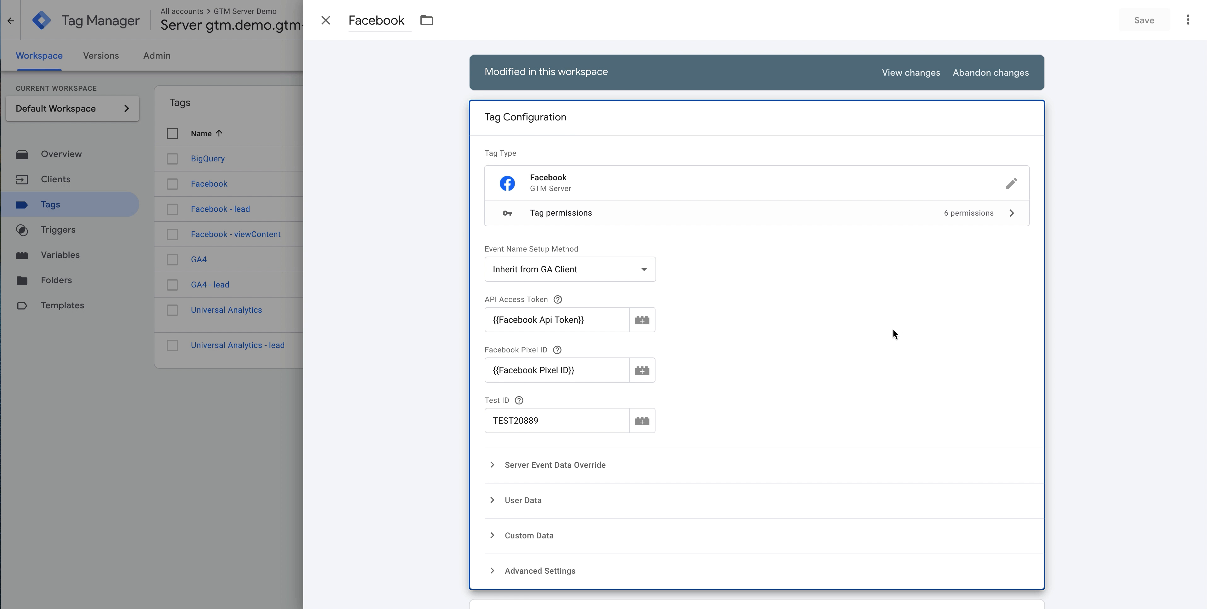
Inspect the firing condition of the Facebook tag's Universal Analytics trigger, and close the trigger and the tag.
scroll(893, 328, "down", 3)
left_click(678, 527)
left_click(768, 460)
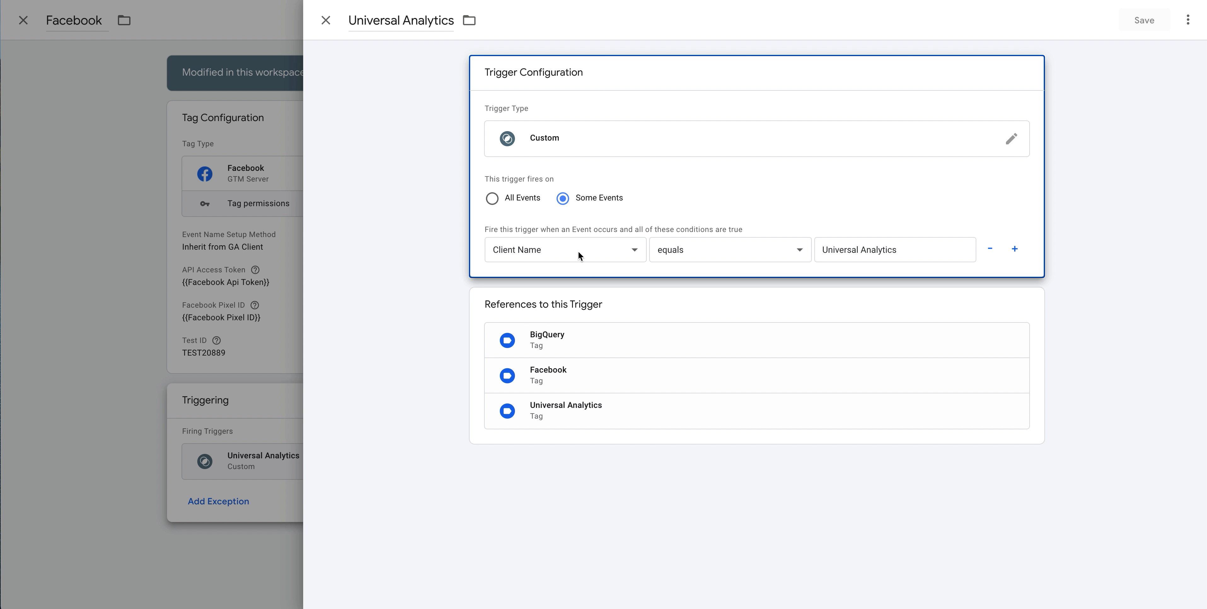
left_click(897, 250)
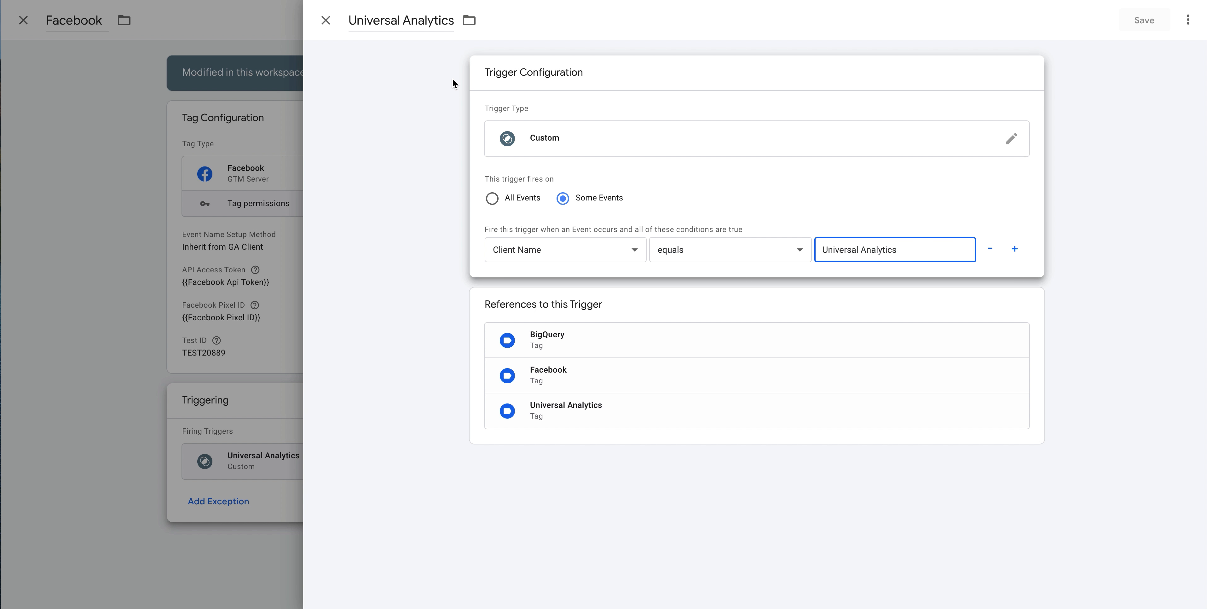
left_click(326, 20)
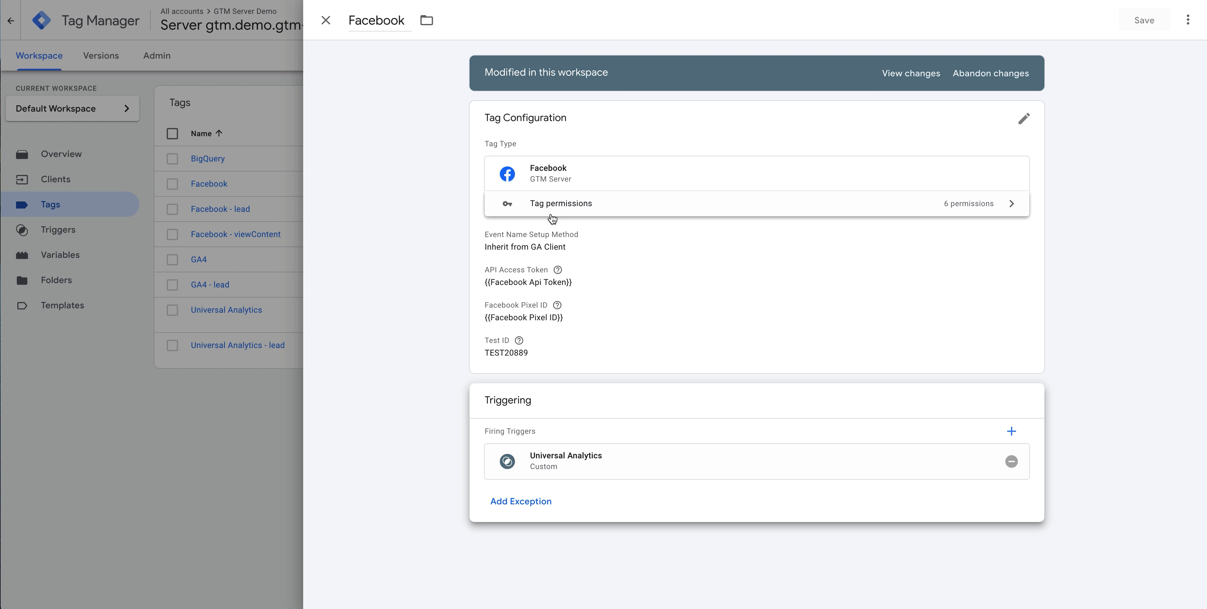
left_click(326, 20)
Start the server container preview and send a click and an EE Impression event from the reloaded Universal demo page.
left_click(1102, 57)
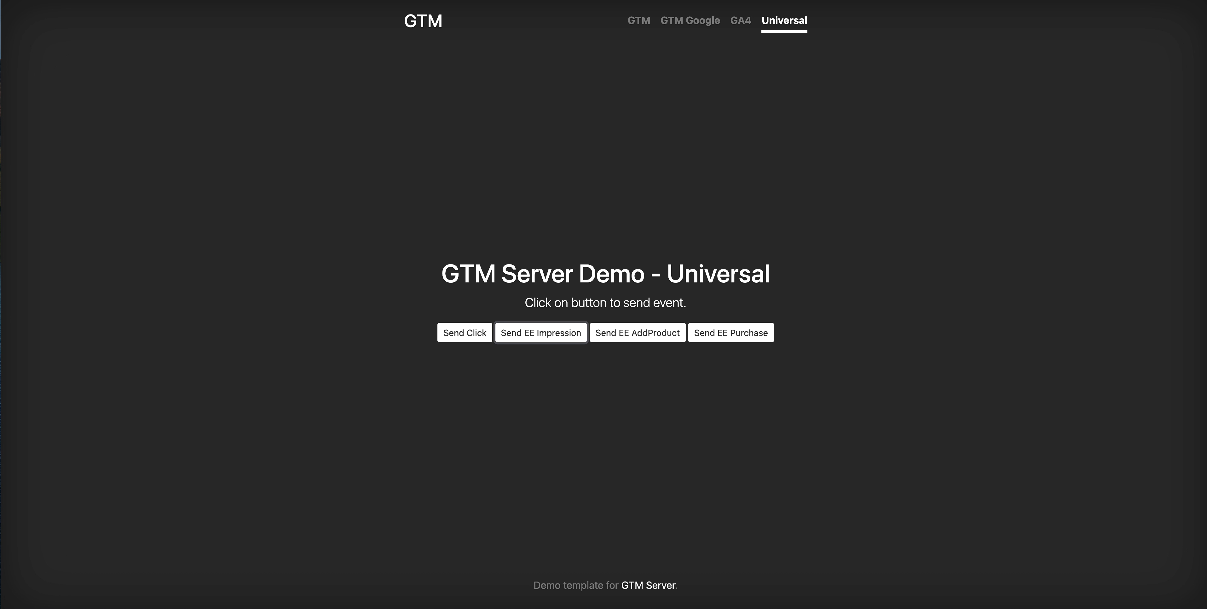
key("super+l")
key("Return")
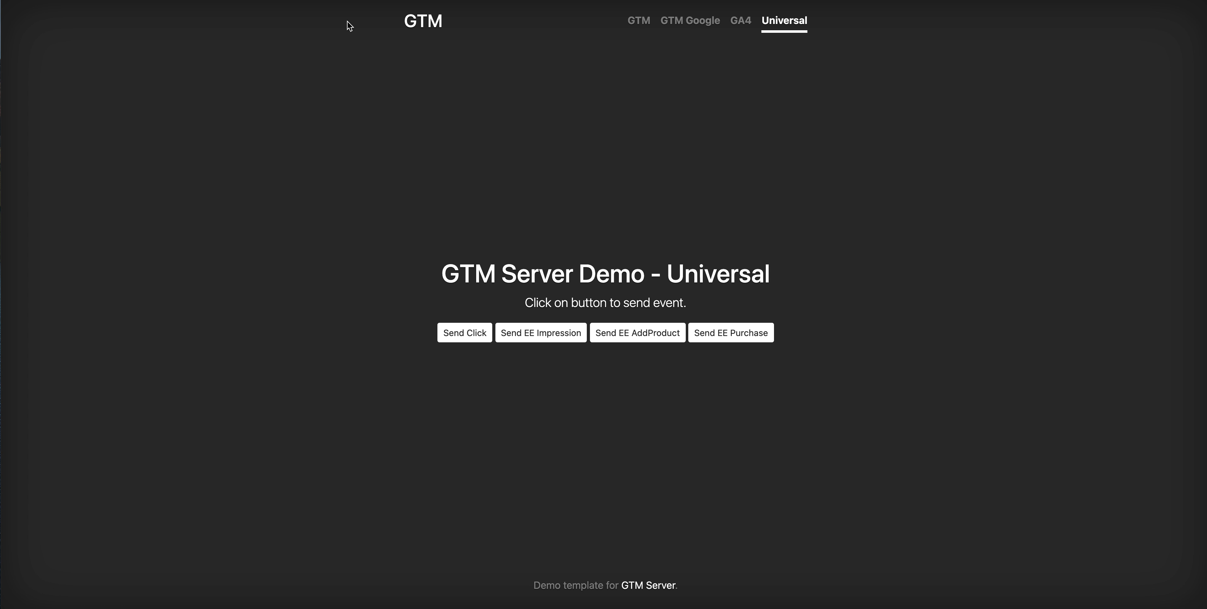
left_click(452, 338)
left_click(524, 333)
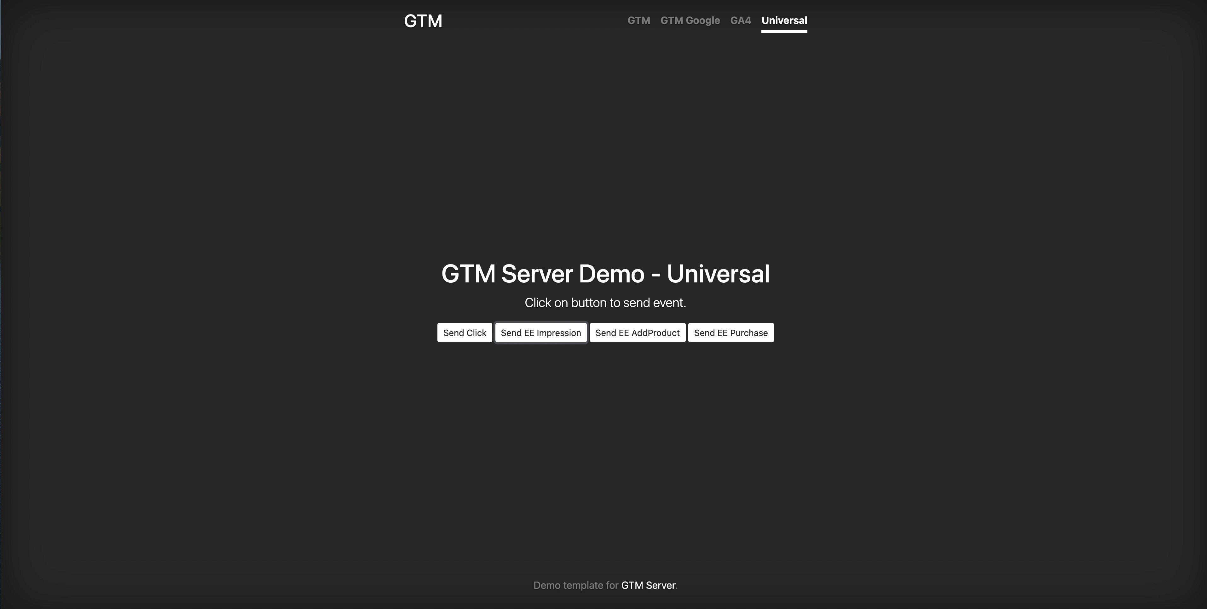
Switch to the Tag Manager preview and inspect the Facebook tag fired on the view_item event.
left_click(237, 0)
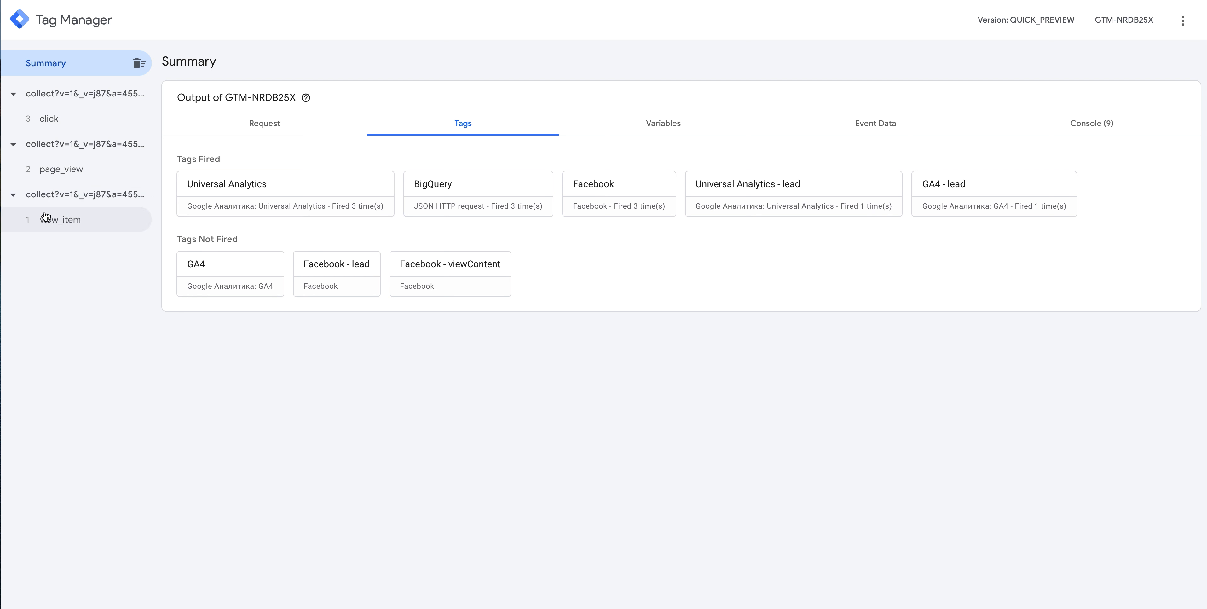
left_click(45, 224)
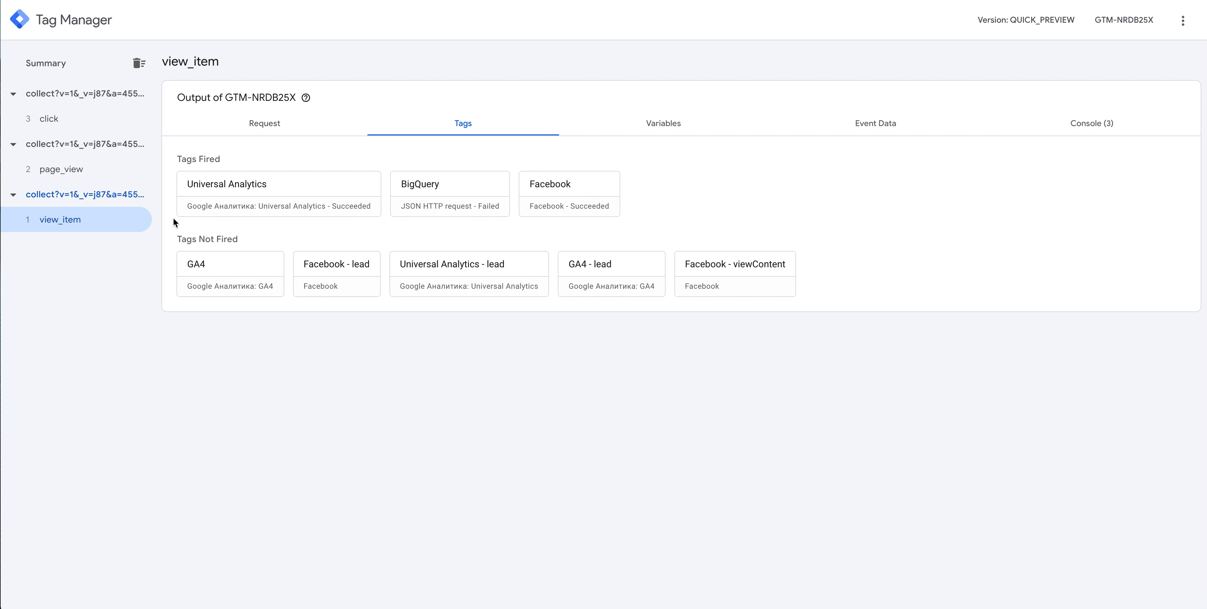
left_click(545, 187)
left_click(326, 20)
Examine the Facebook mapped data and event names in the console logs of the view_item and click events.
left_click(1083, 126)
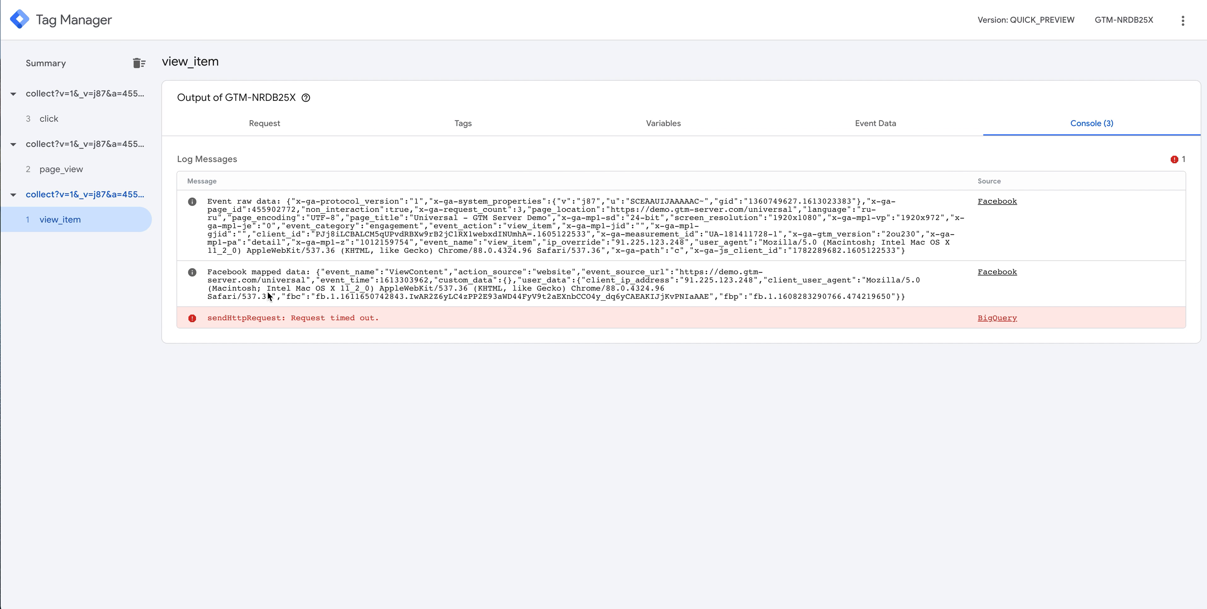
left_click_drag(320, 276, 311, 276)
left_click_drag(209, 276, 916, 298)
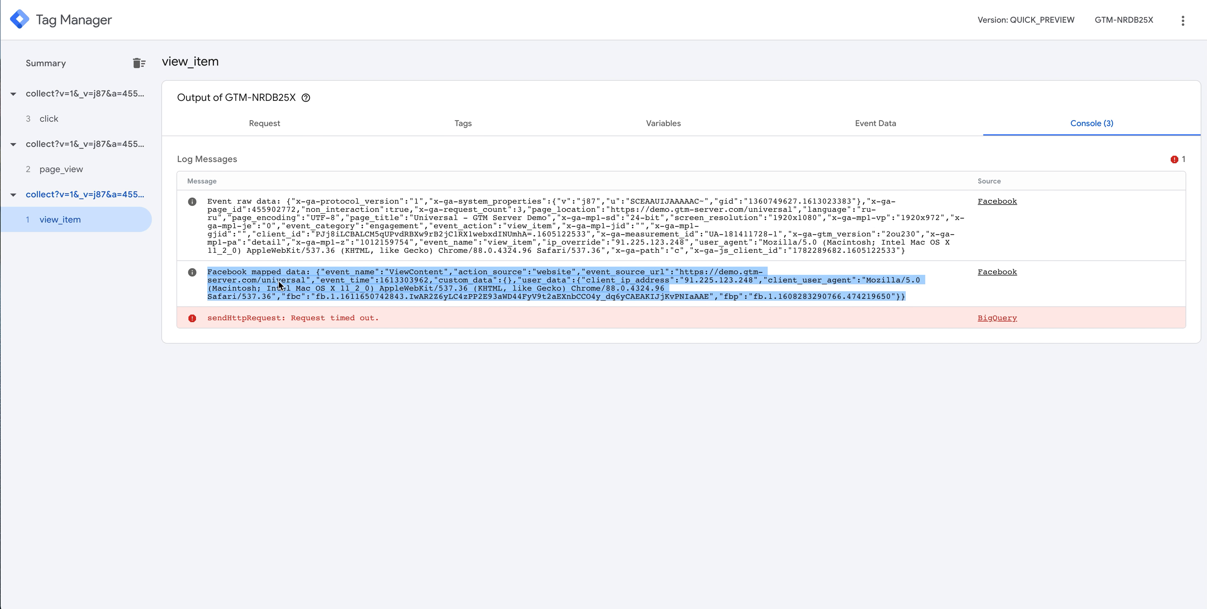
left_click(361, 281)
left_click_drag(332, 274, 358, 273)
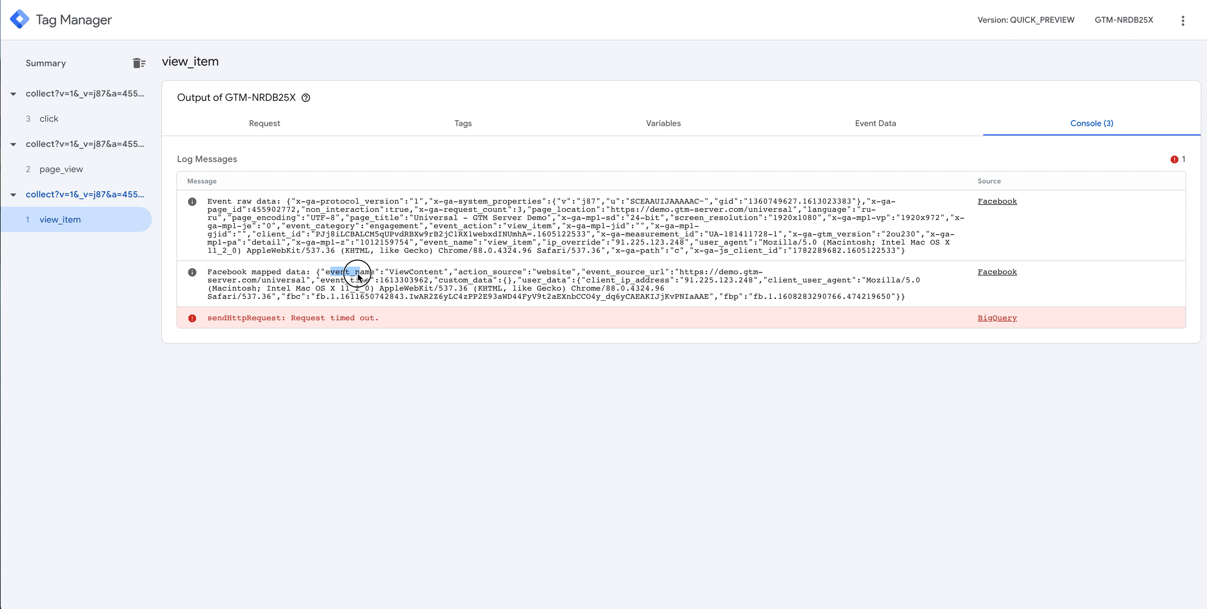
triple_click(407, 274)
left_click(503, 275)
left_click(79, 127)
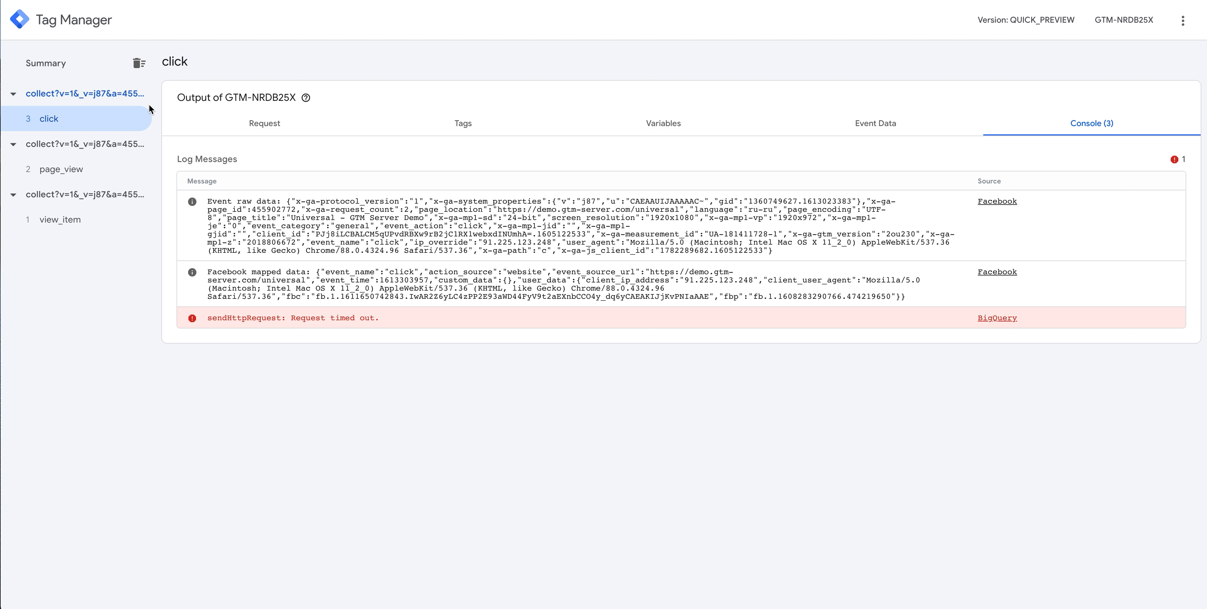
Examine the user agent, Facebook click and browser ID entries in the click event's Facebook mapped data.
left_click_drag(340, 276, 405, 273)
double_click(401, 272)
double_click(509, 272)
left_click(671, 271)
Return to the server container and open the Facebook tag's configuration with its Test ID field.
key("ctrl+shift+Tab")
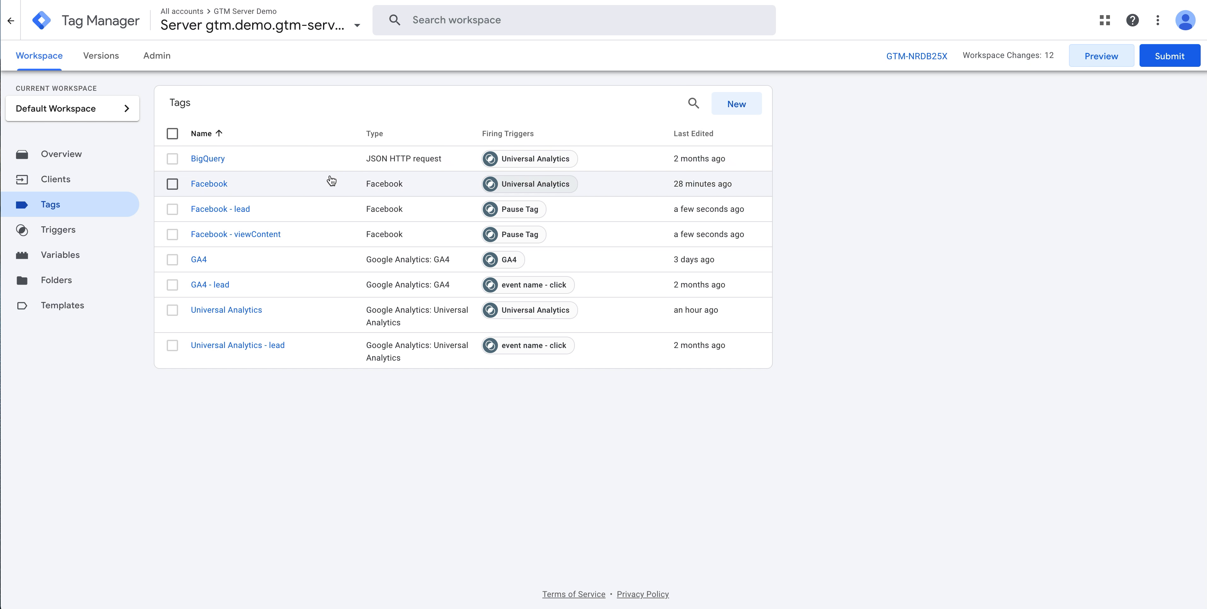
left_click(207, 185)
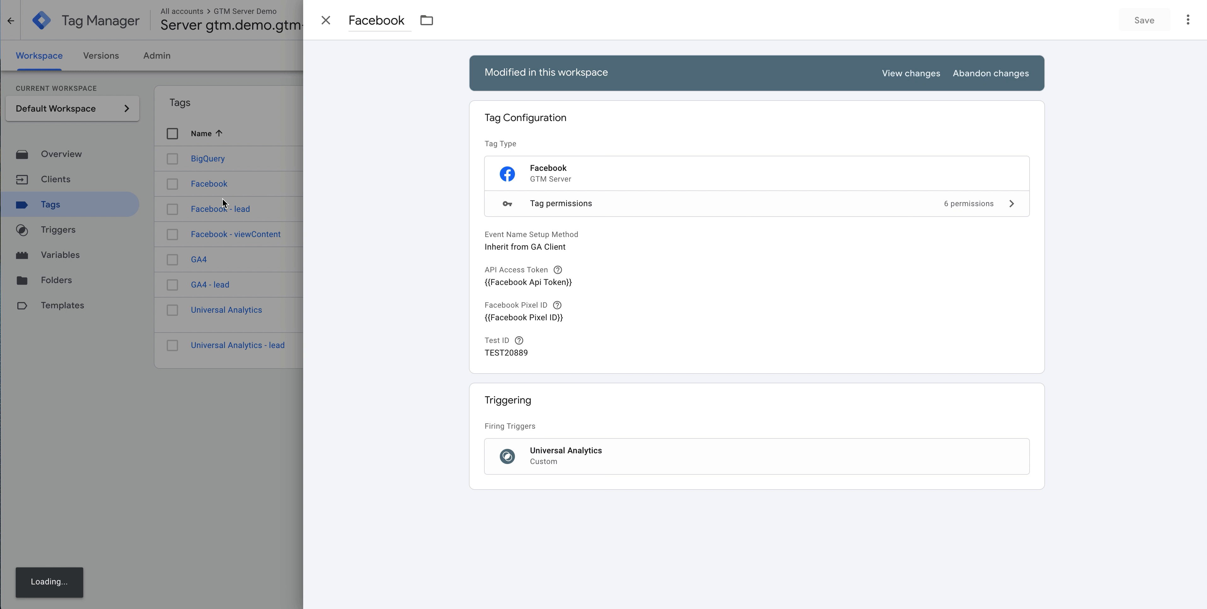
left_click(540, 355)
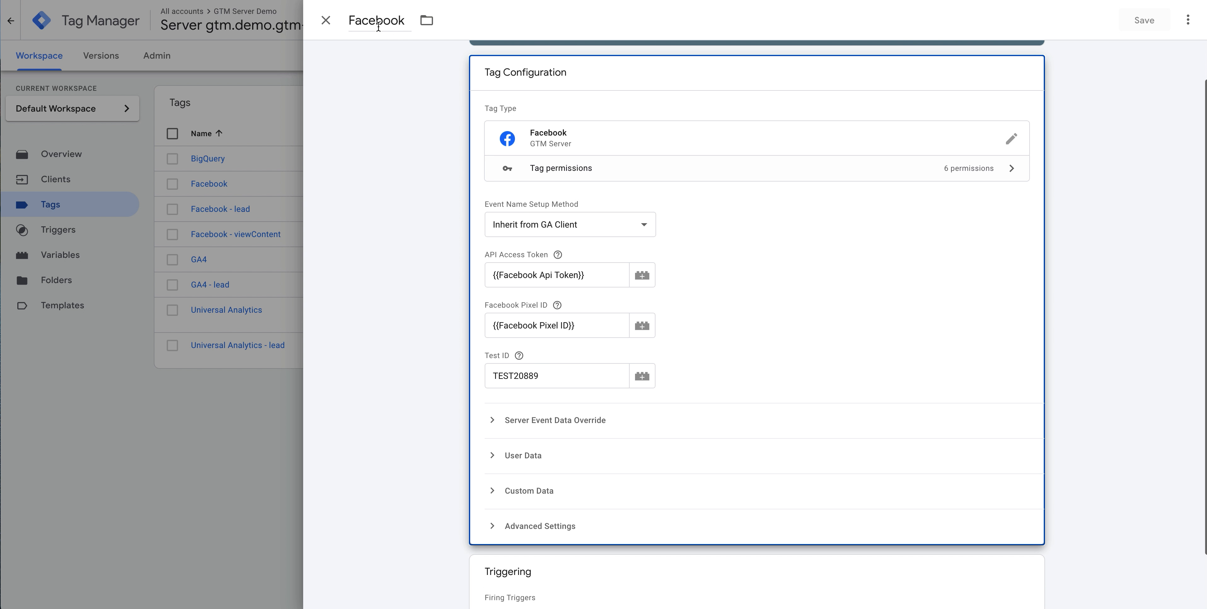
mouse_move(558, 305)
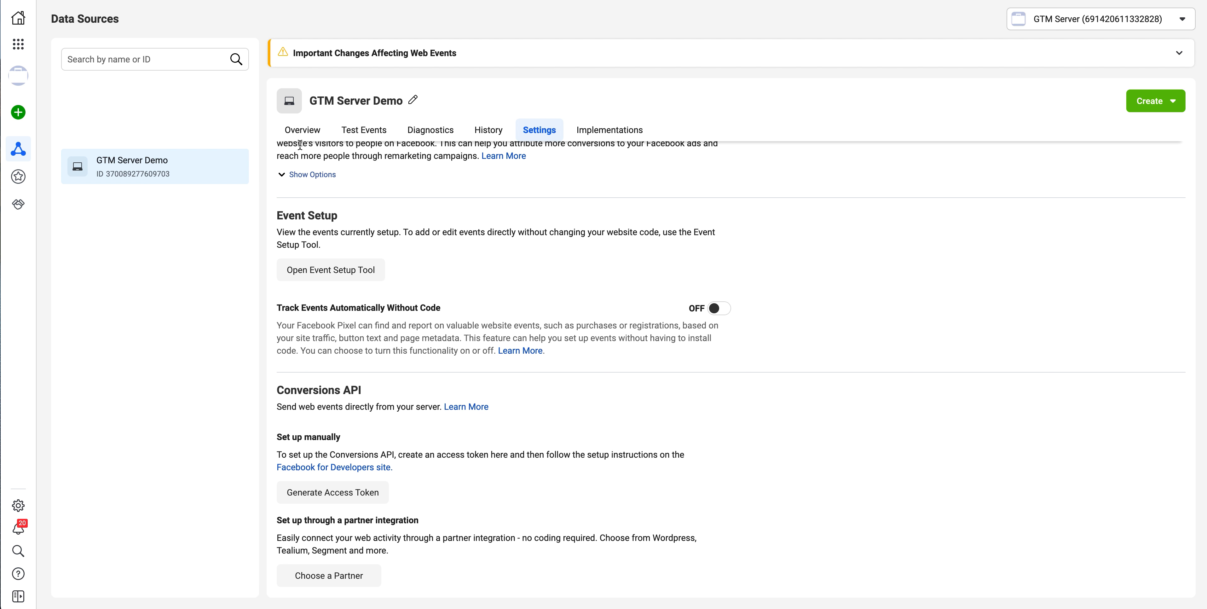
Switch to Facebook Events Manager, locate the test code among the GTM Server Demo test events, and clear the recorded activity.
left_click(307, 132)
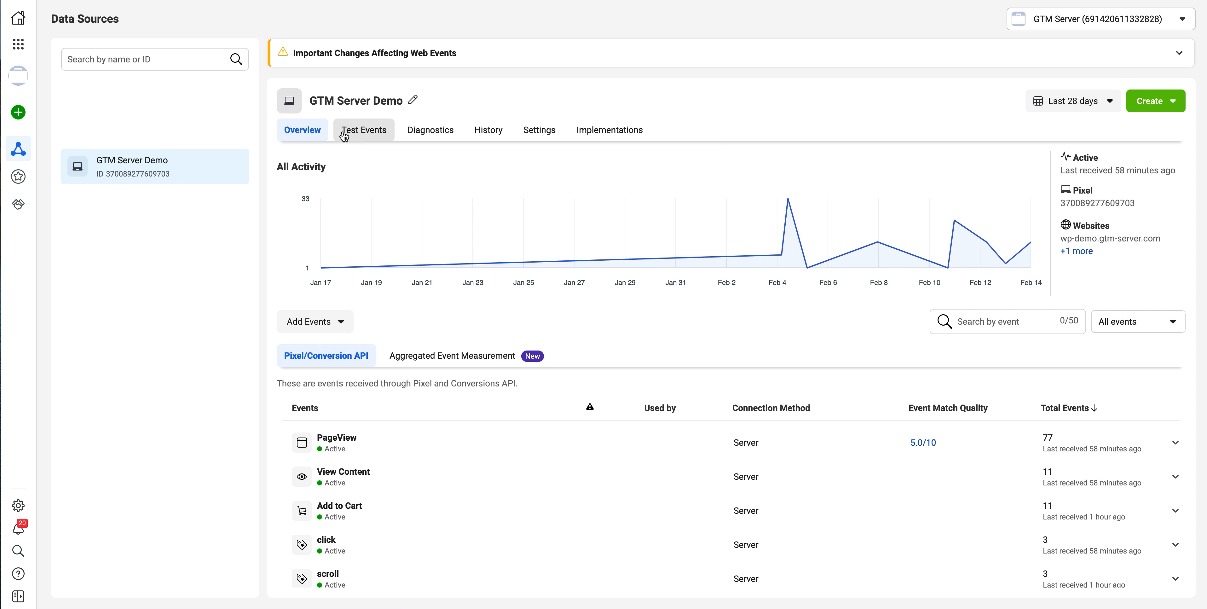
left_click(360, 129)
mouse_move(799, 328)
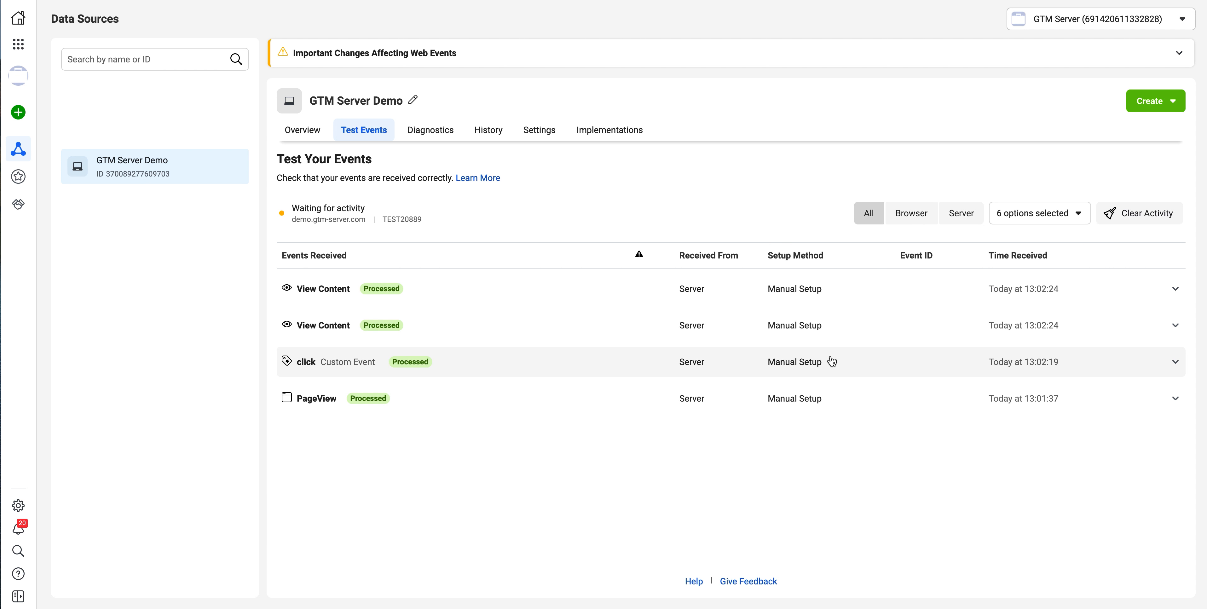
left_click_drag(383, 219, 473, 228)
left_click(436, 219)
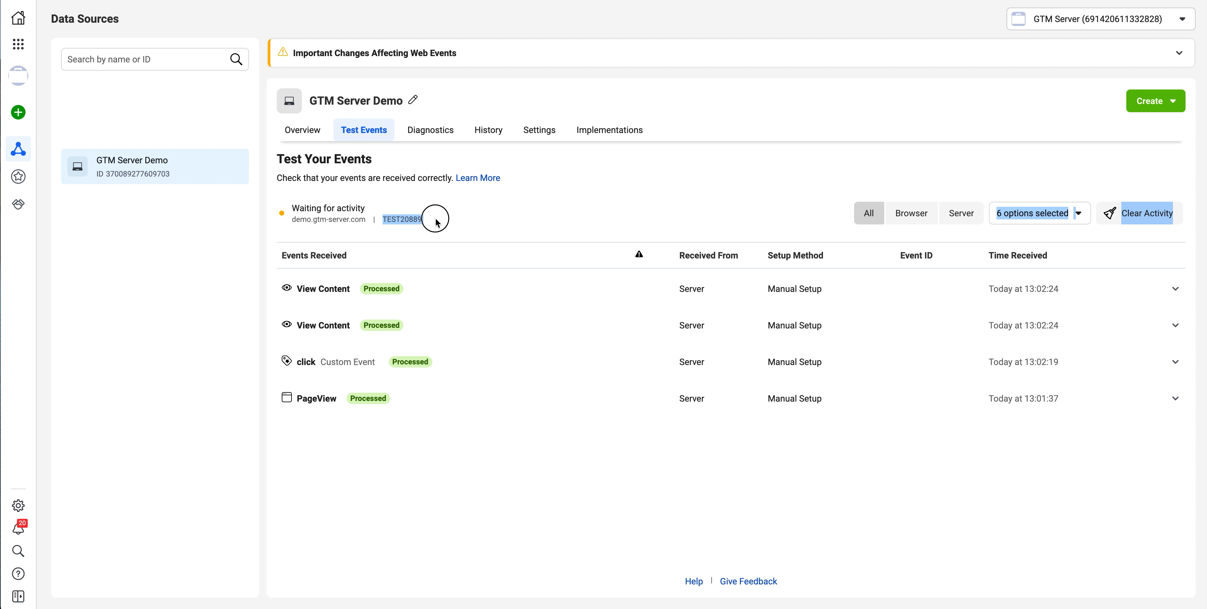
double_click(415, 219)
left_click(1144, 213)
left_click(745, 248)
Switch back to Tag Manager, check the Facebook tag's Test ID field, and close the tag.
key("ctrl+Tab")
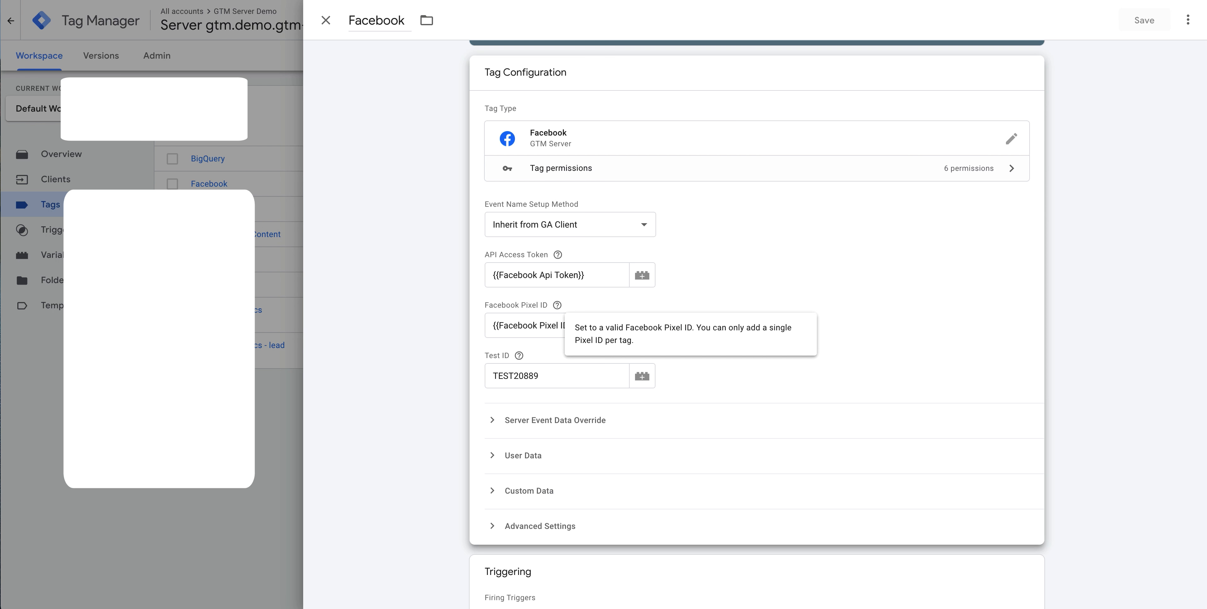
left_click(518, 373)
left_click(325, 20)
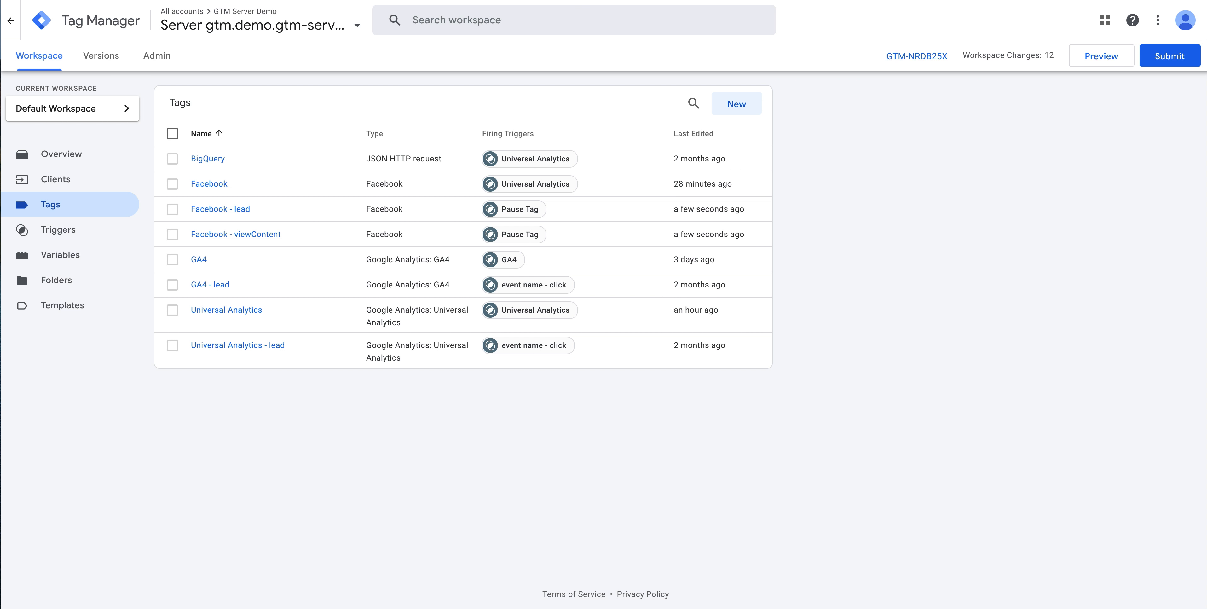
Restart the server container preview and send a click and an EE Impression event from the Universal demo page.
left_click(1099, 59)
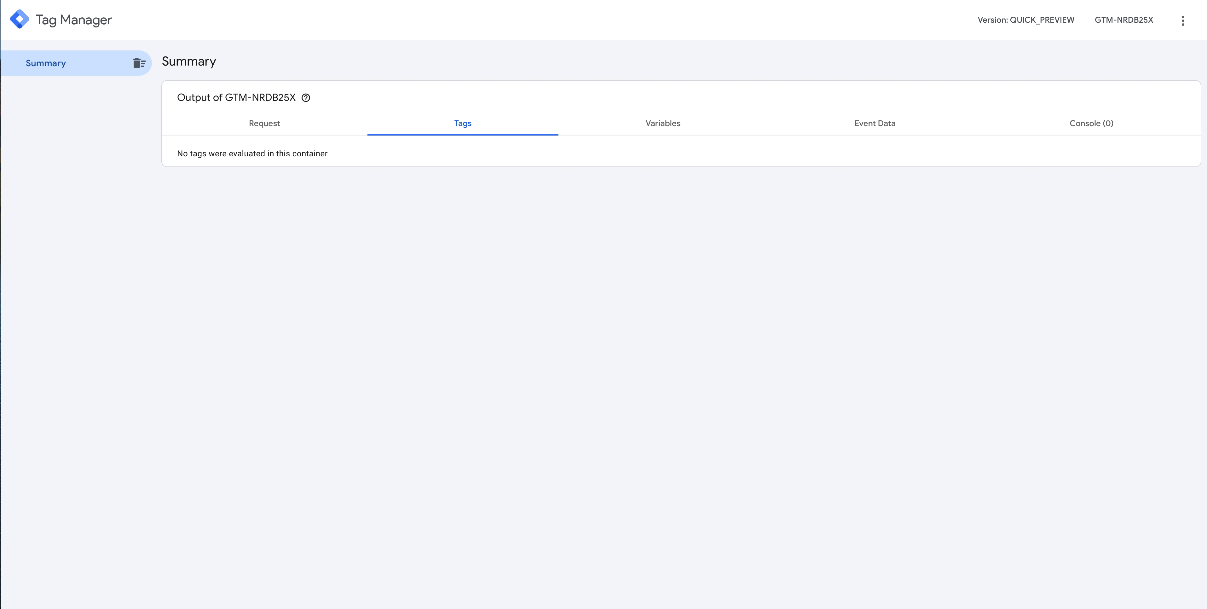
key("ctrl+Tab")
left_click(484, 335)
left_click(540, 340)
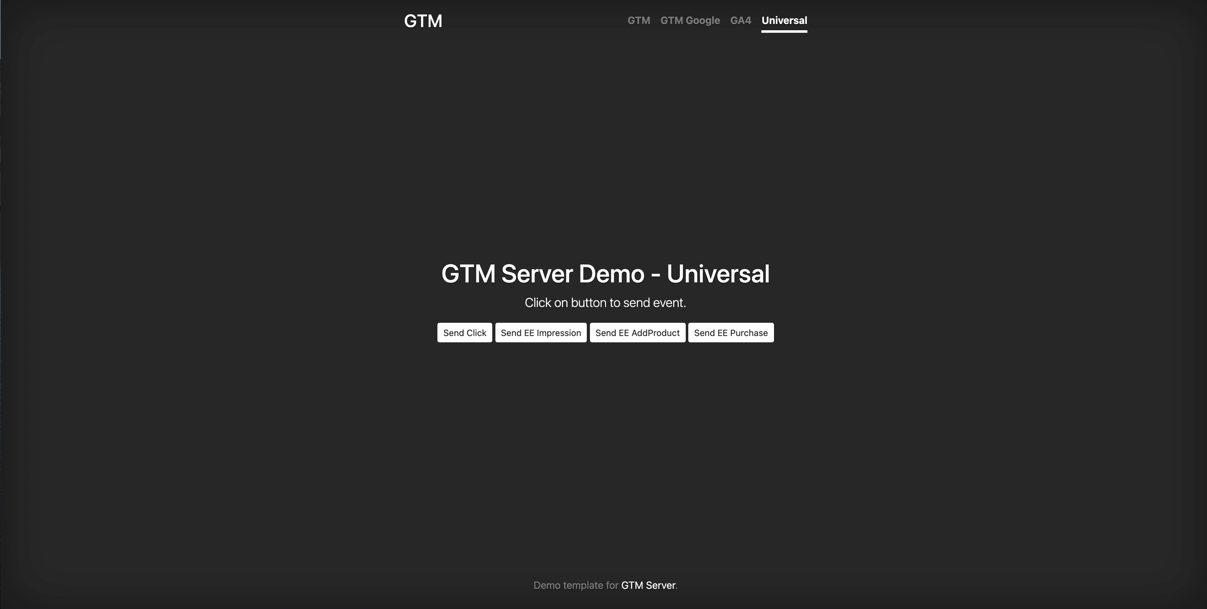
Review the events received in Facebook's Test Events, and close the Facebook tag details of the click event in the preview.
key("ctrl+Tab")
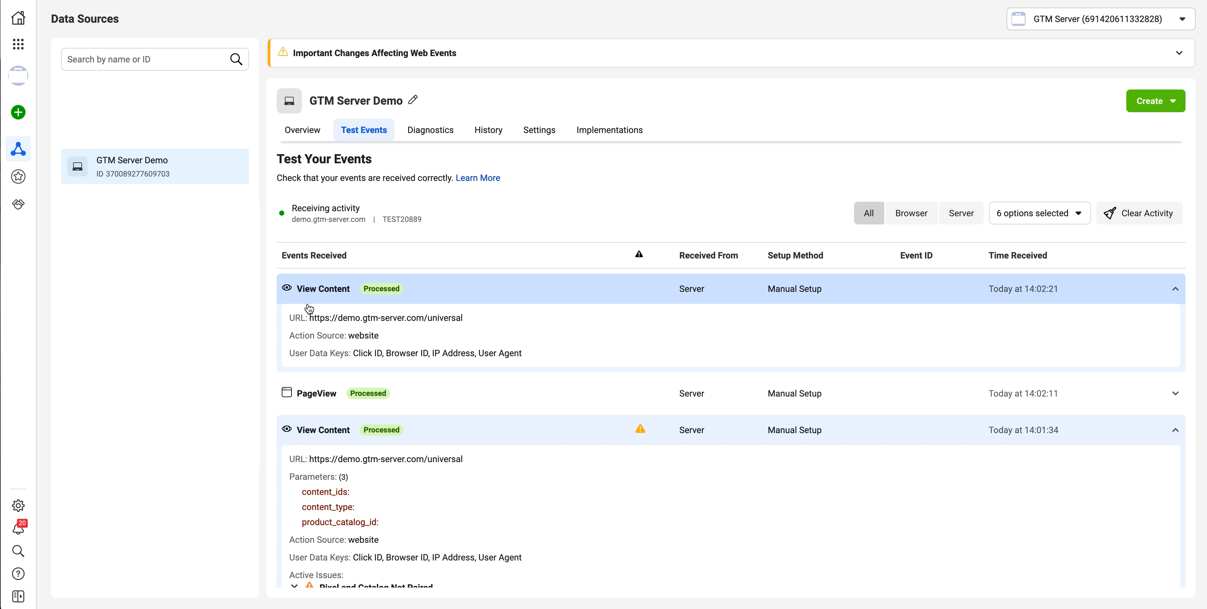
scroll(474, 306, "down", 5)
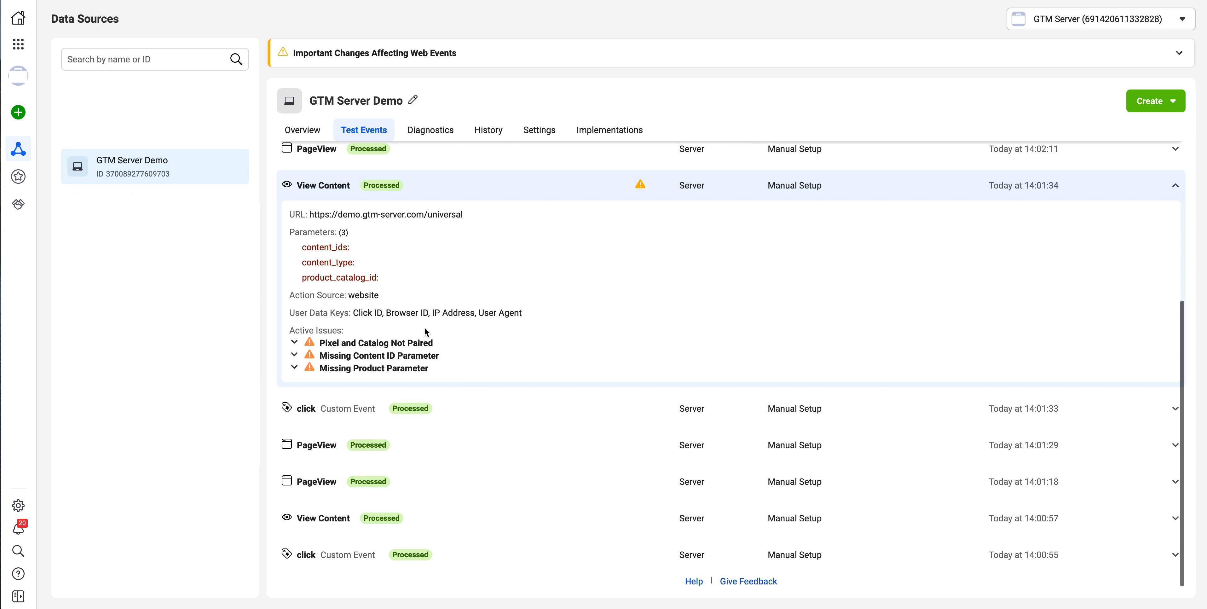
scroll(679, 412, "up", 5)
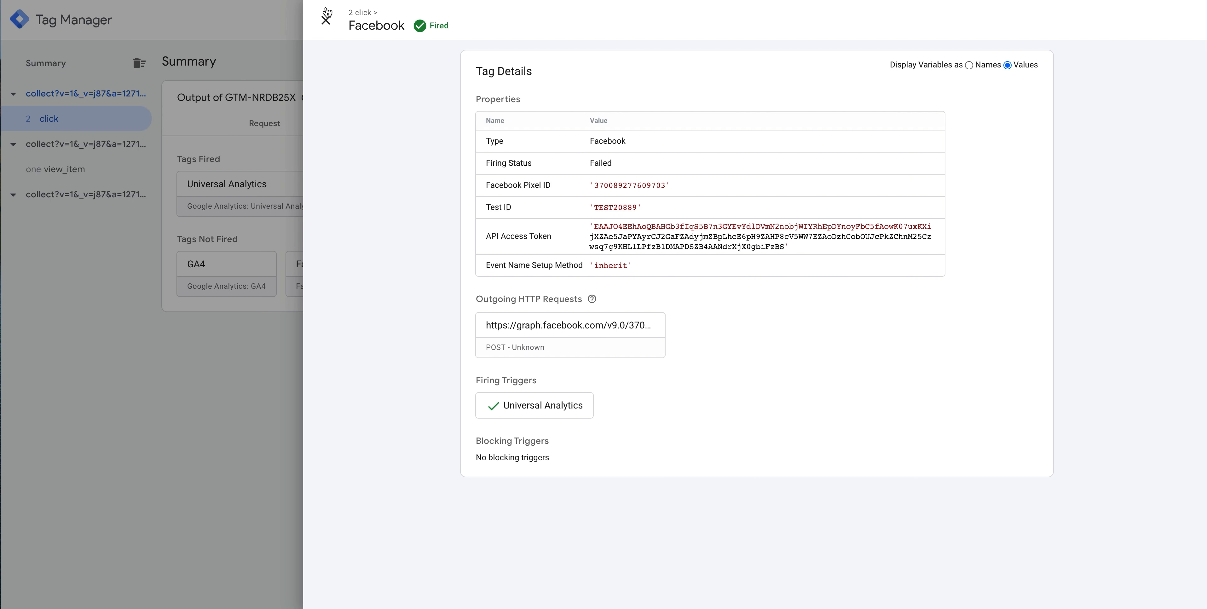
left_click(328, 16)
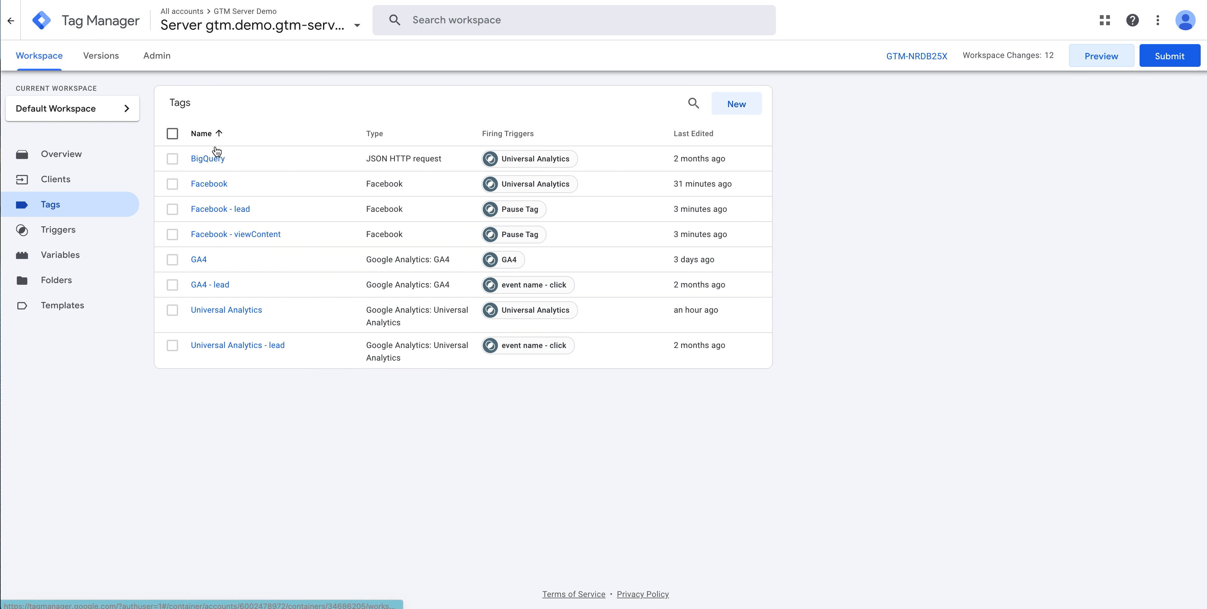
Edit the Facebook tag in the server container and set its Event Name Setup Method to Override.
left_click(210, 184)
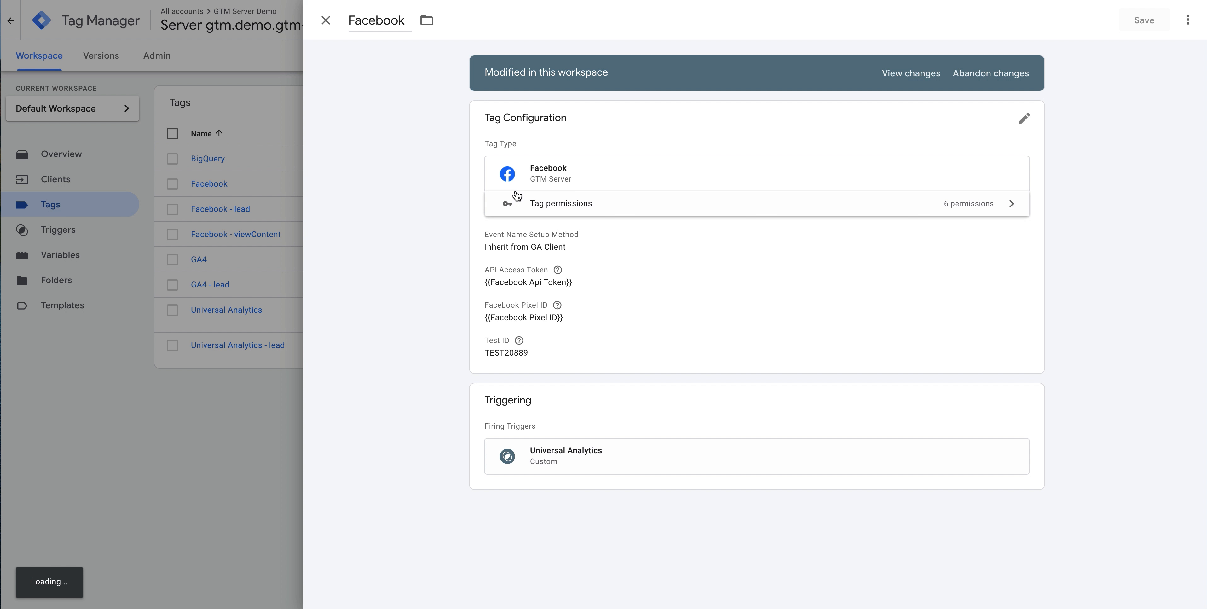
left_click(553, 237)
left_click(568, 234)
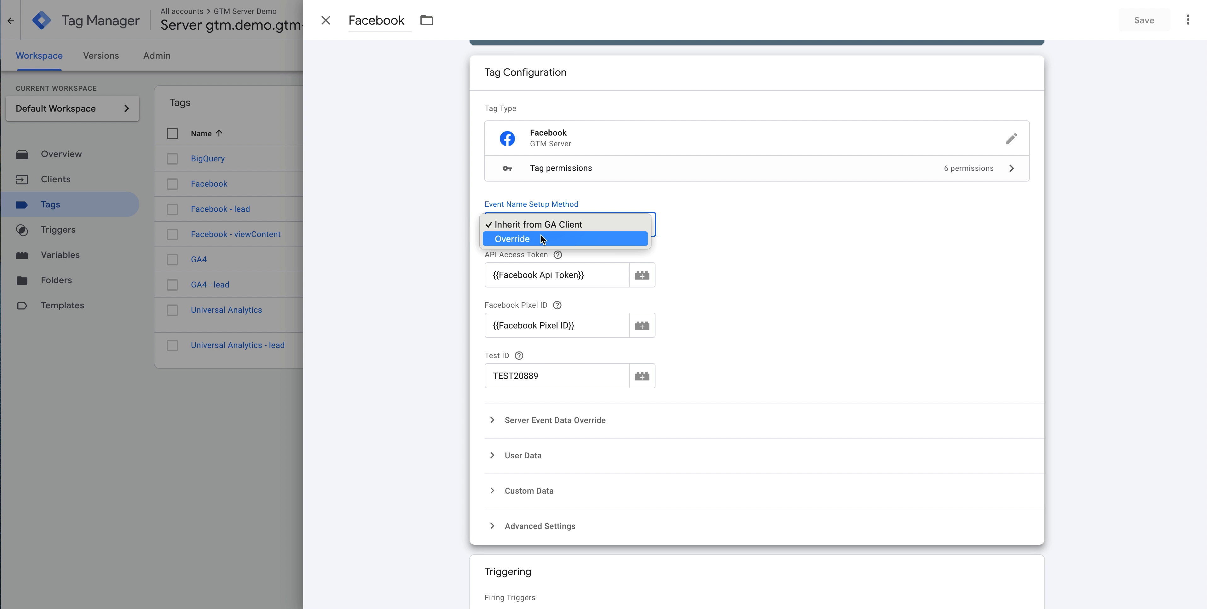
left_click(541, 239)
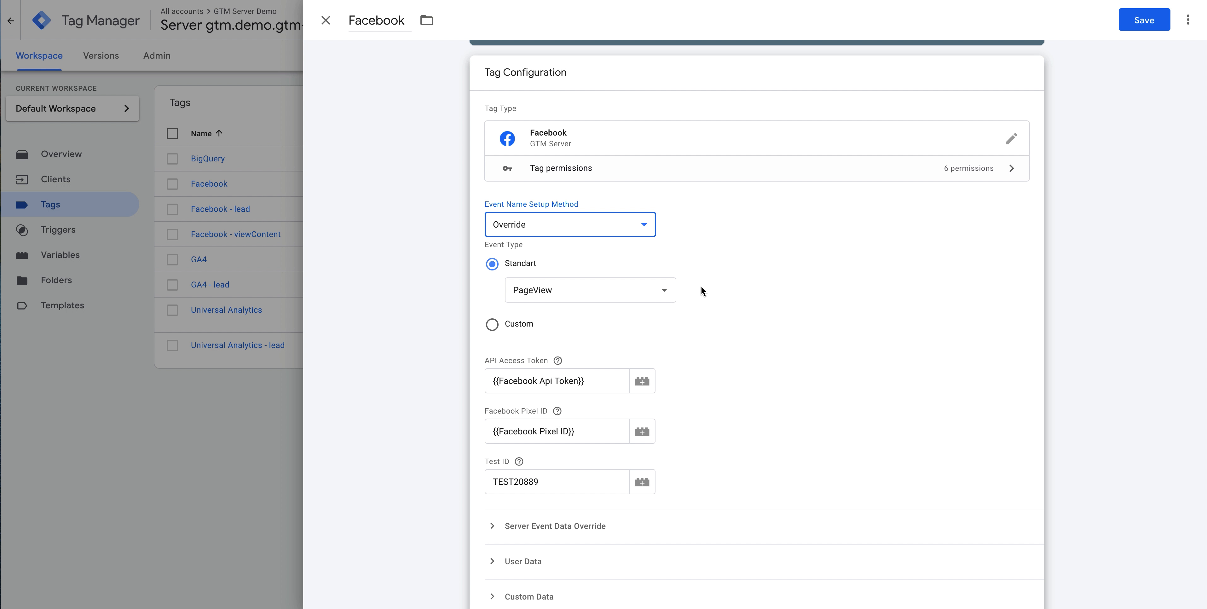
Look through the override event options, trying the Custom event type and going back to Standart with PageView.
left_click(528, 229)
left_click(528, 226)
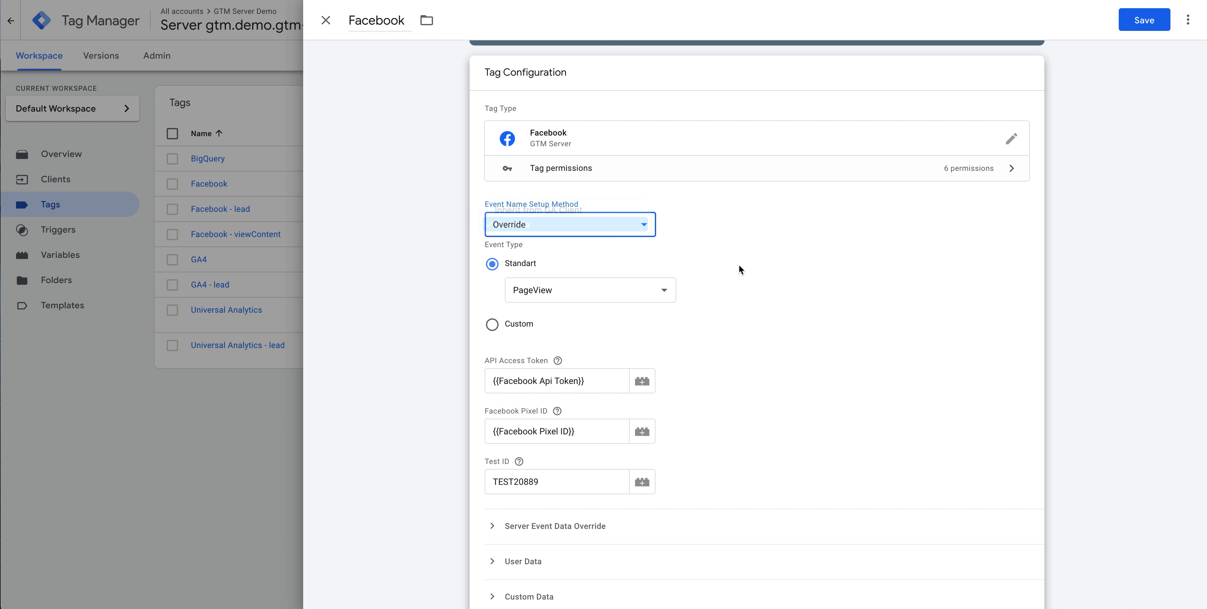
left_click(595, 283)
left_click(752, 281)
left_click(529, 324)
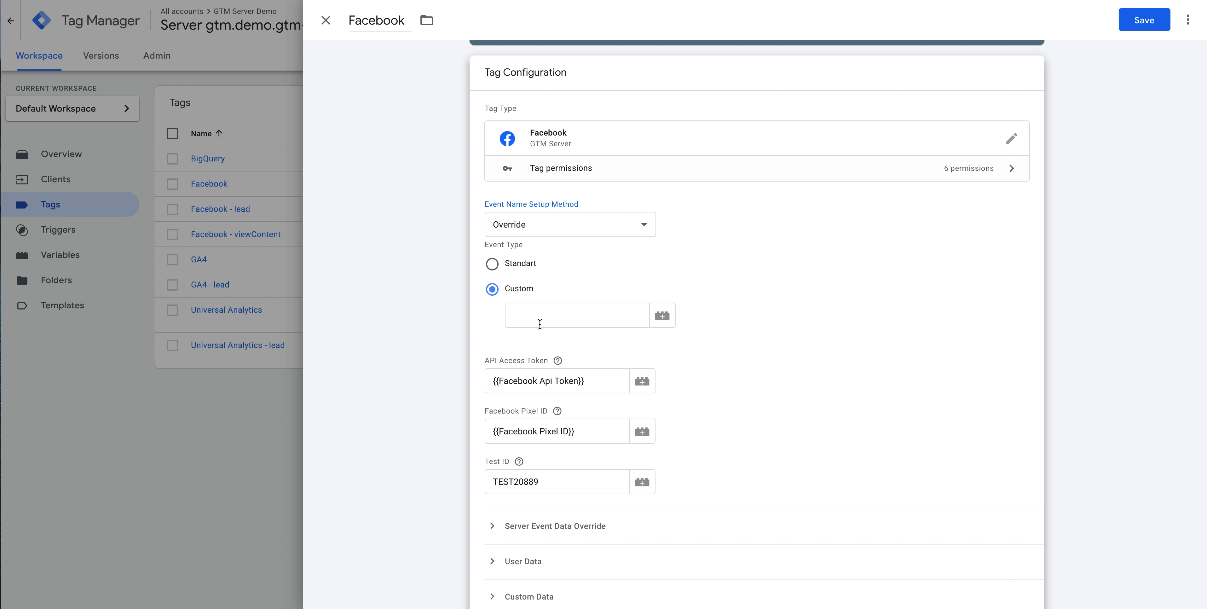
left_click(492, 264)
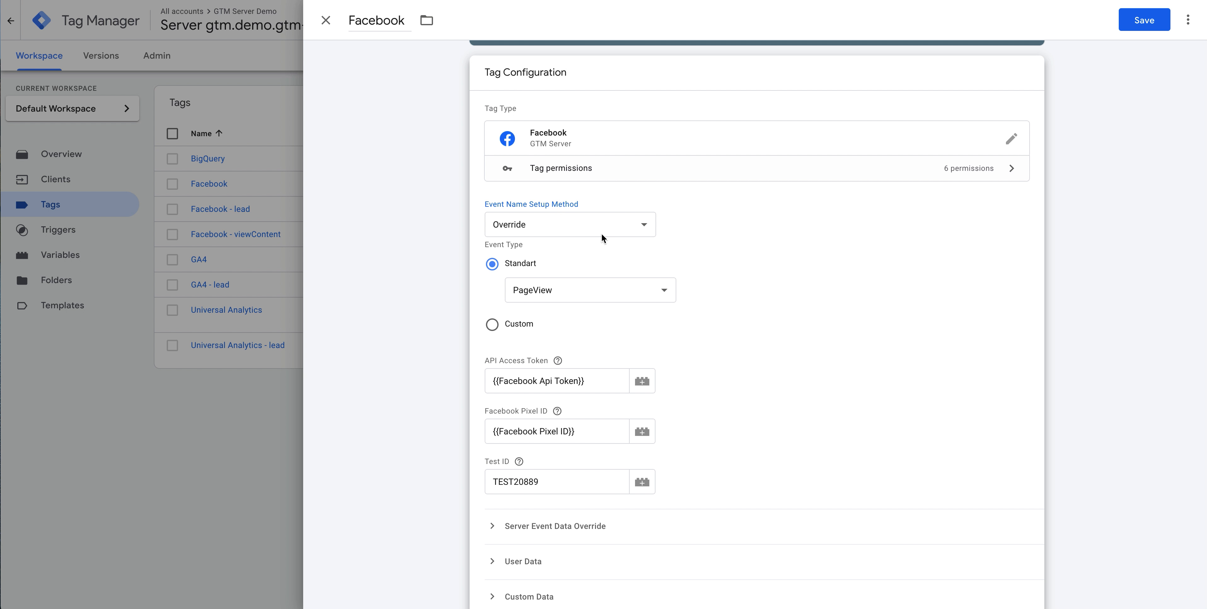
Rename the Facebook tag to "Facebook - pageview".
left_click(407, 21)
type("-")
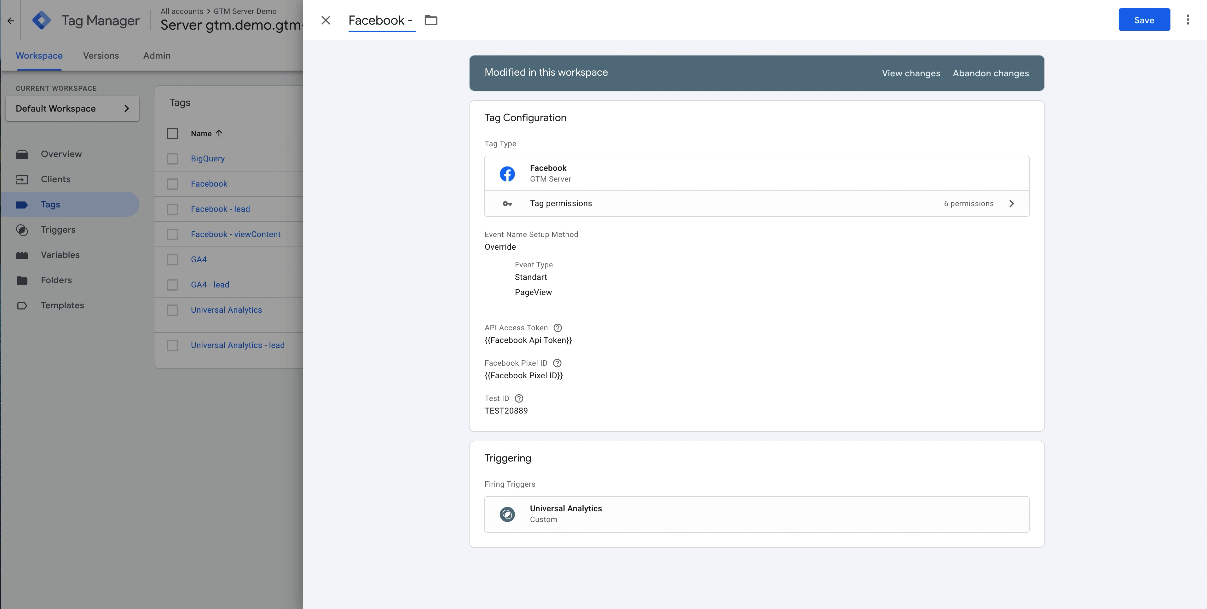
type("pageview")
Remove the Universal Analytics firing trigger from the Facebook - pageview tag.
left_click(650, 292)
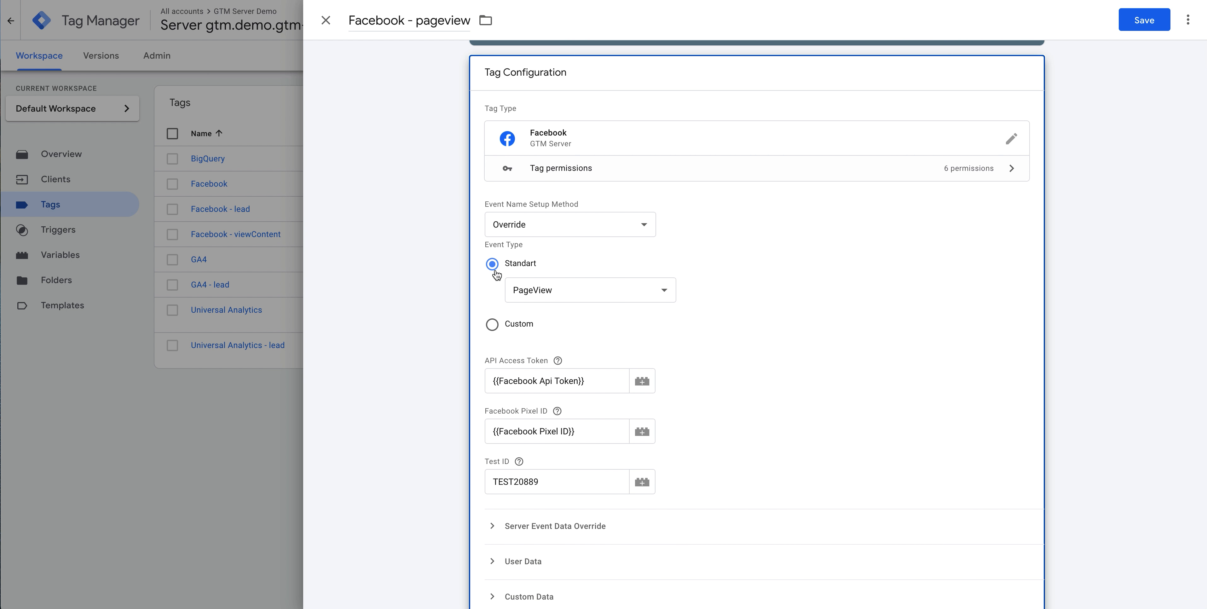
scroll(424, 310, "down", 4)
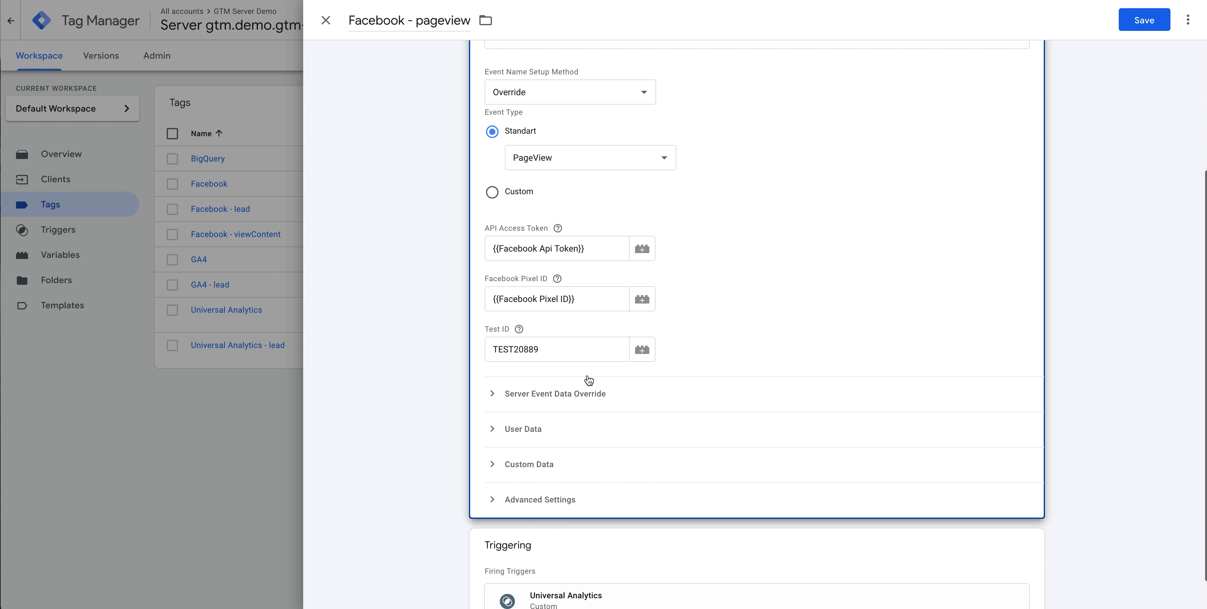
left_click(701, 497)
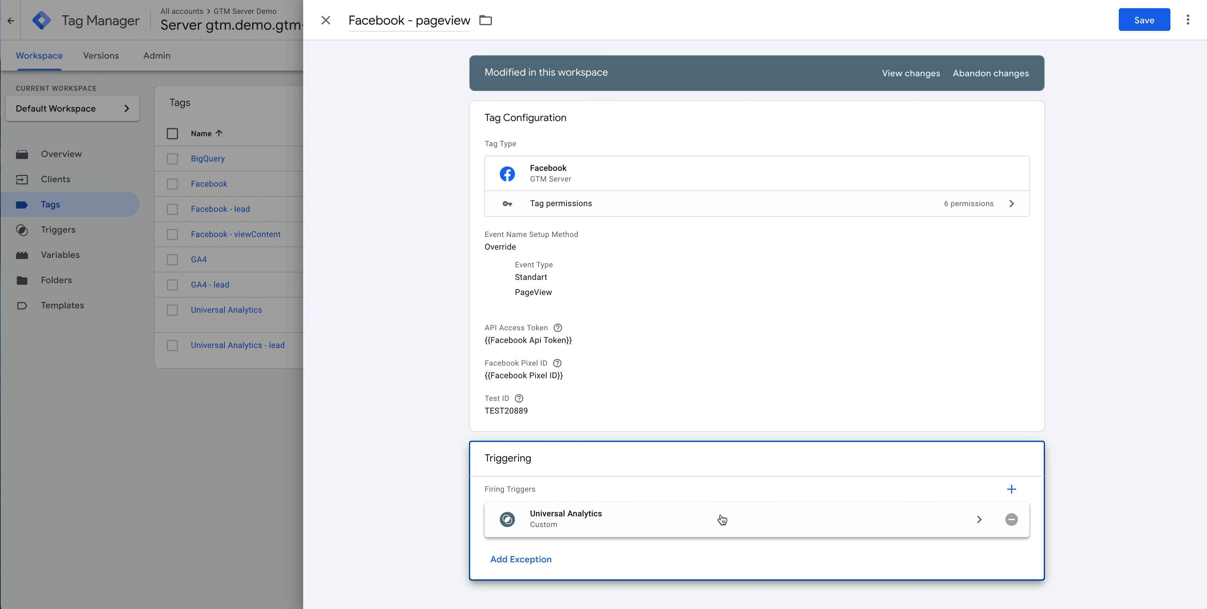
left_click(1011, 523)
Create a new custom firing trigger for the tag and name it "ce - page_view".
left_click(825, 531)
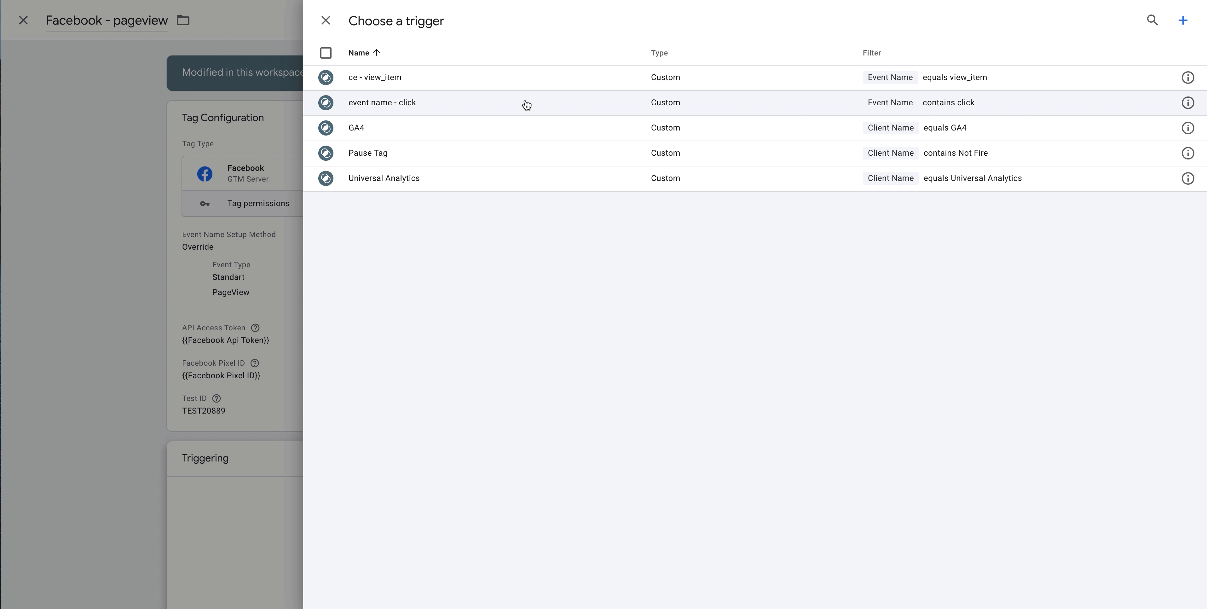
left_click(1182, 29)
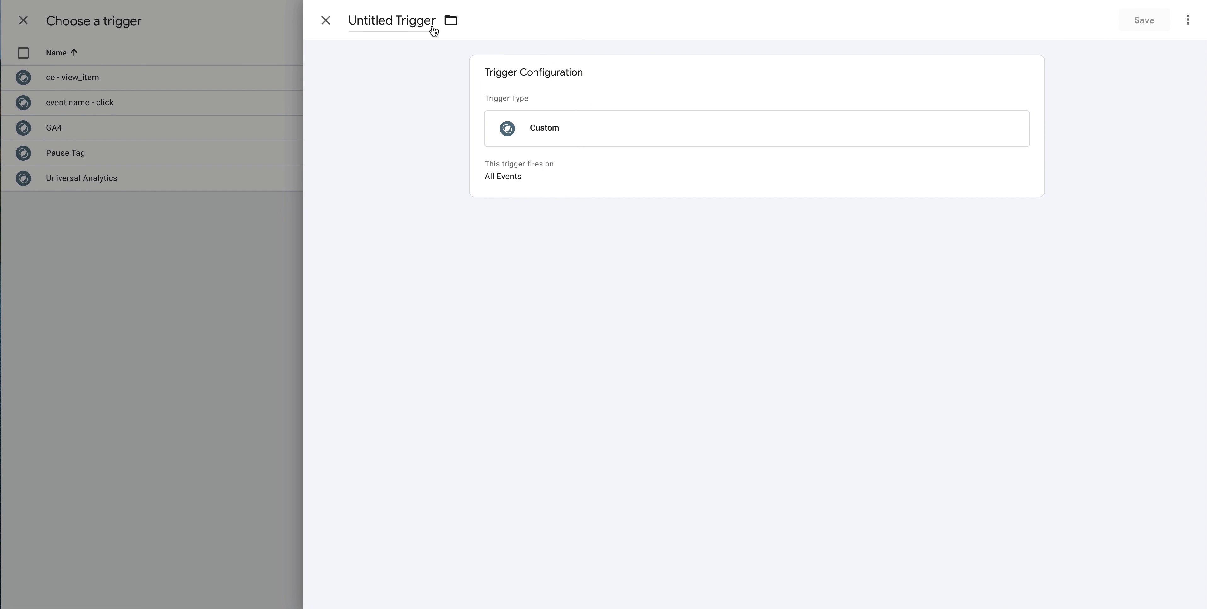
left_click(389, 16)
type("ce ")
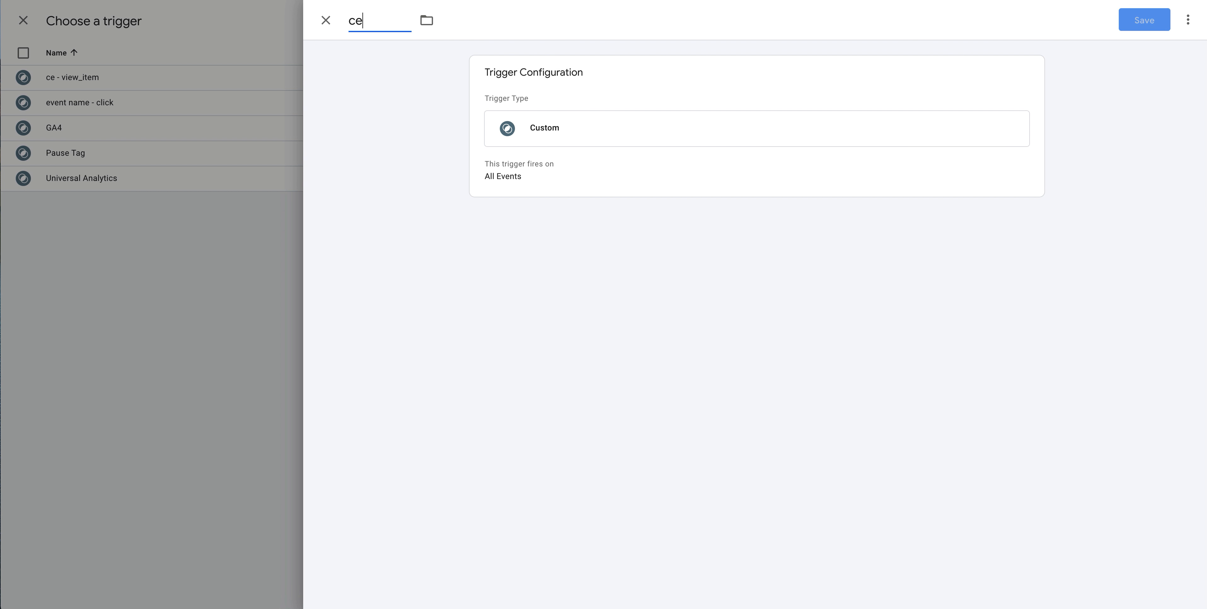
type("- page")
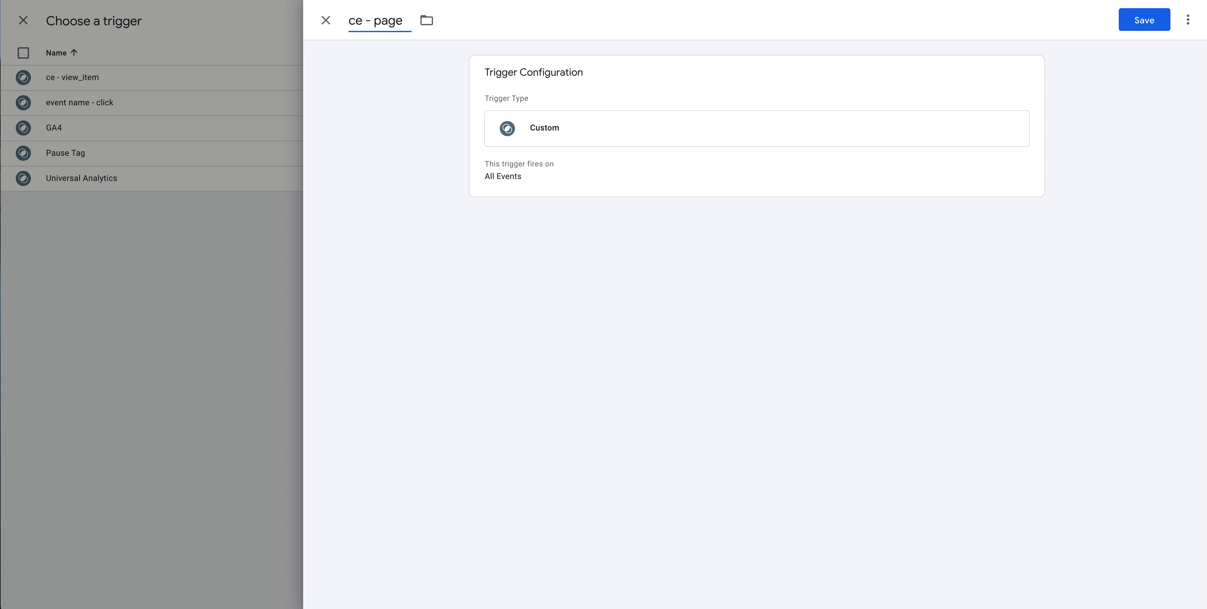
type("_view")
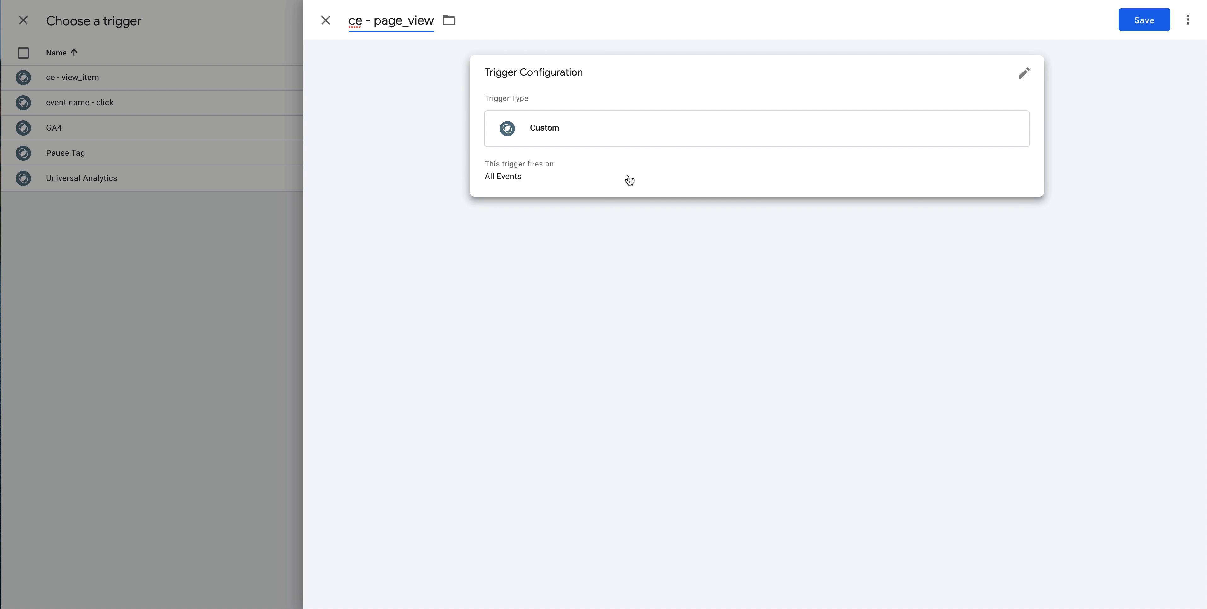
Limit the trigger to some events, matching page_view events with an Event Name contains condition, and save it to the tag.
left_click(627, 180)
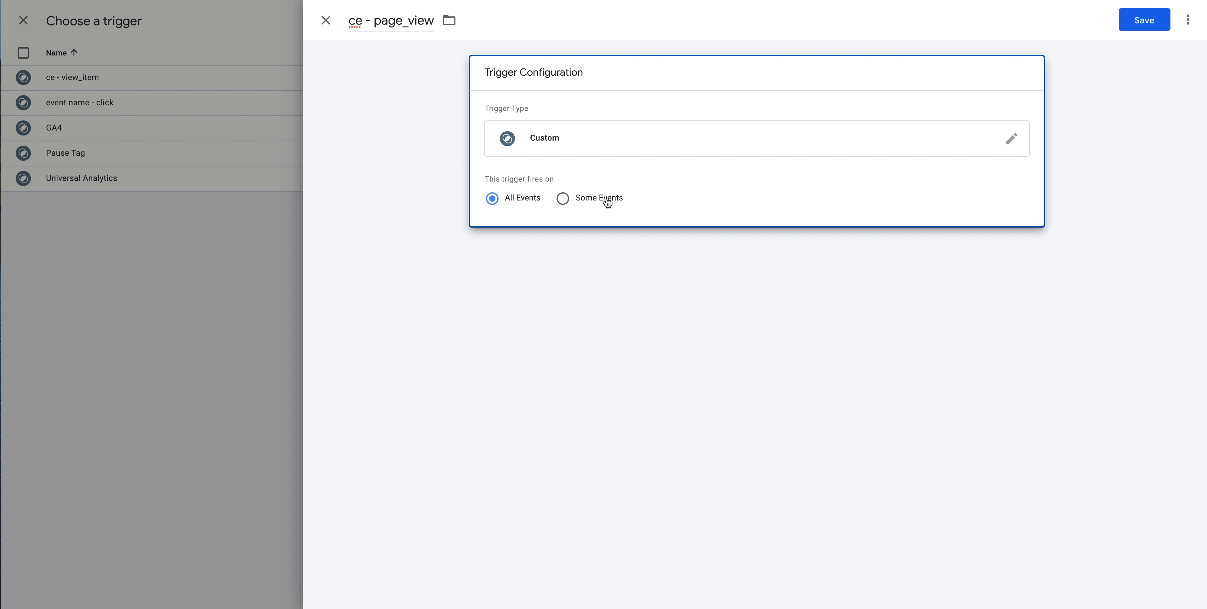
left_click(608, 201)
left_click(565, 248)
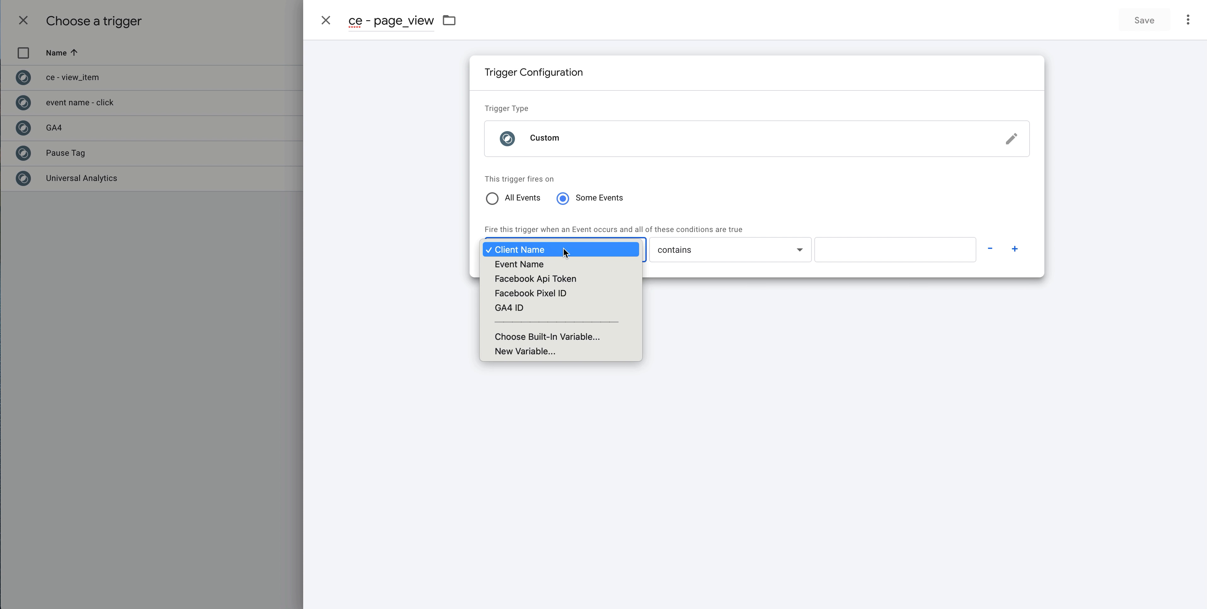
left_click(564, 265)
left_click(879, 256)
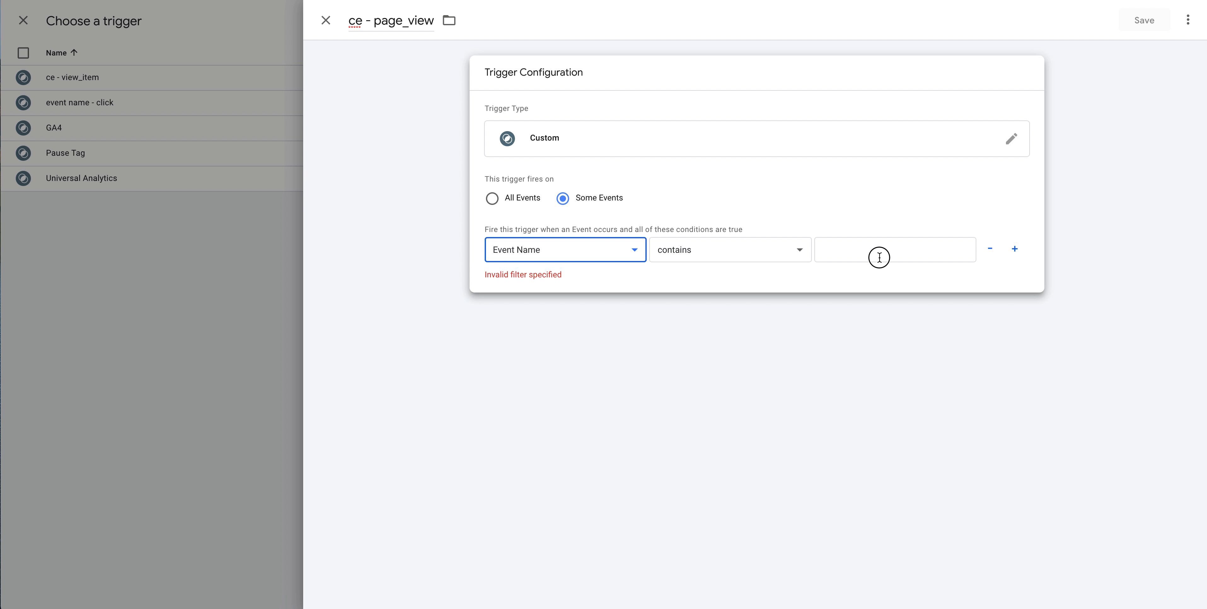
type("pagew")
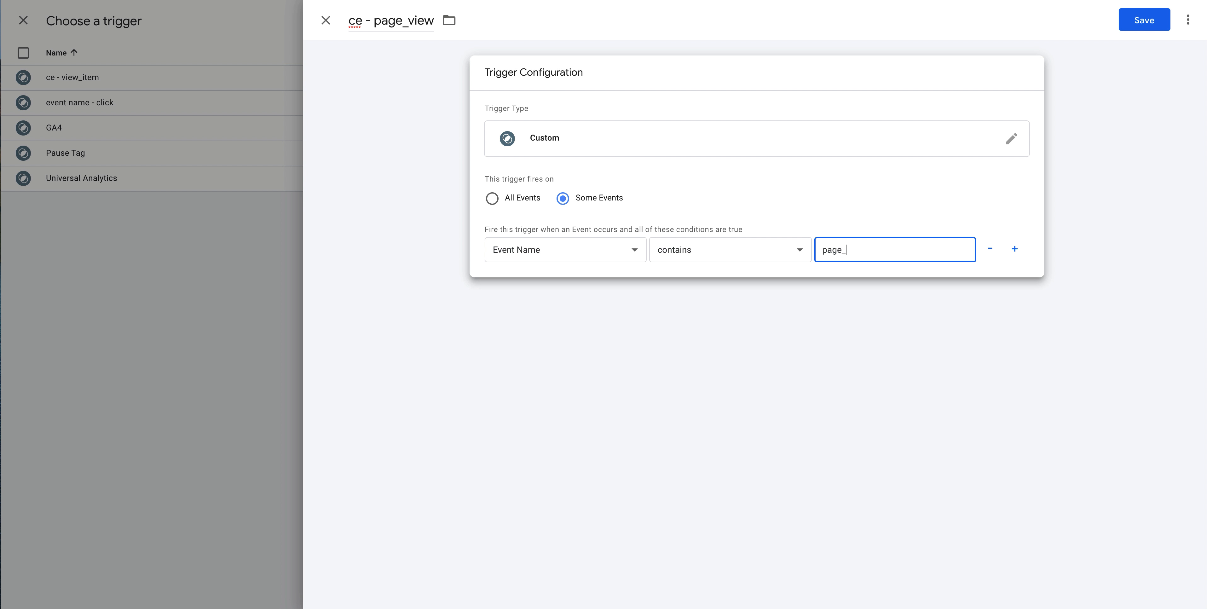
left_click(1146, 29)
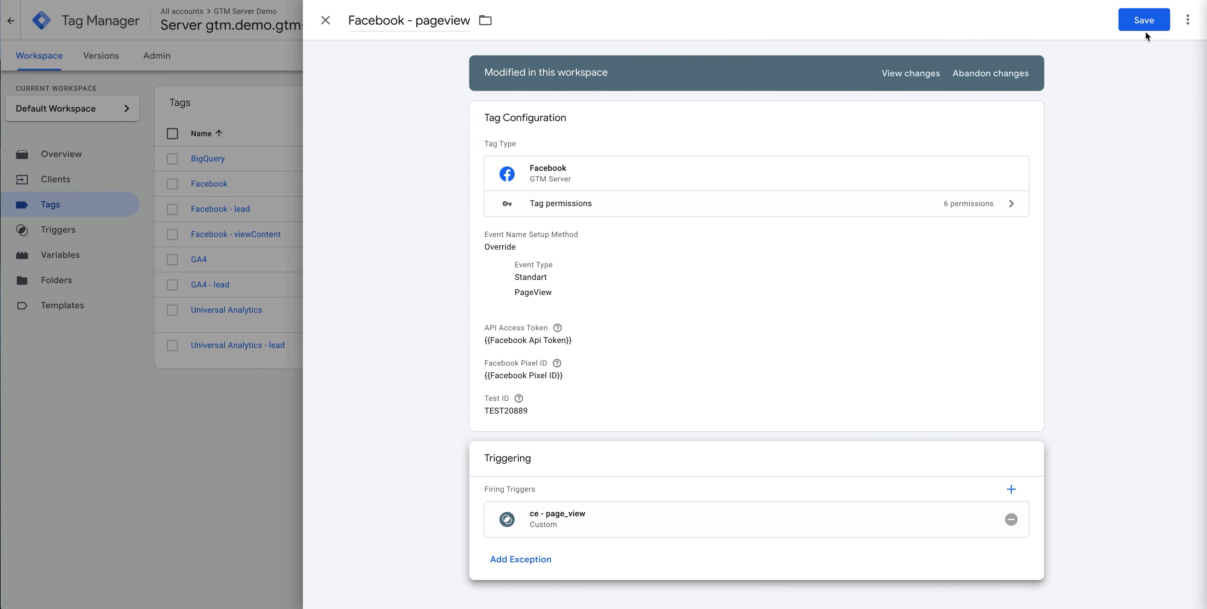
Save the Facebook - pageview tag and start the server container's preview alongside the demo site.
left_click(1154, 28)
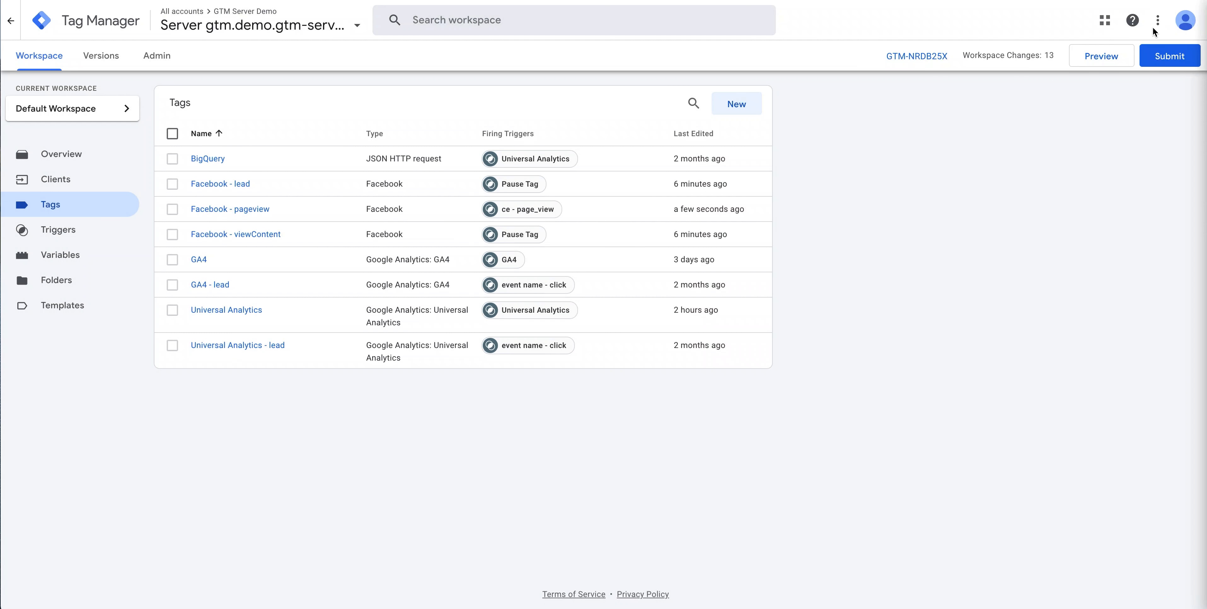
left_click(1101, 57)
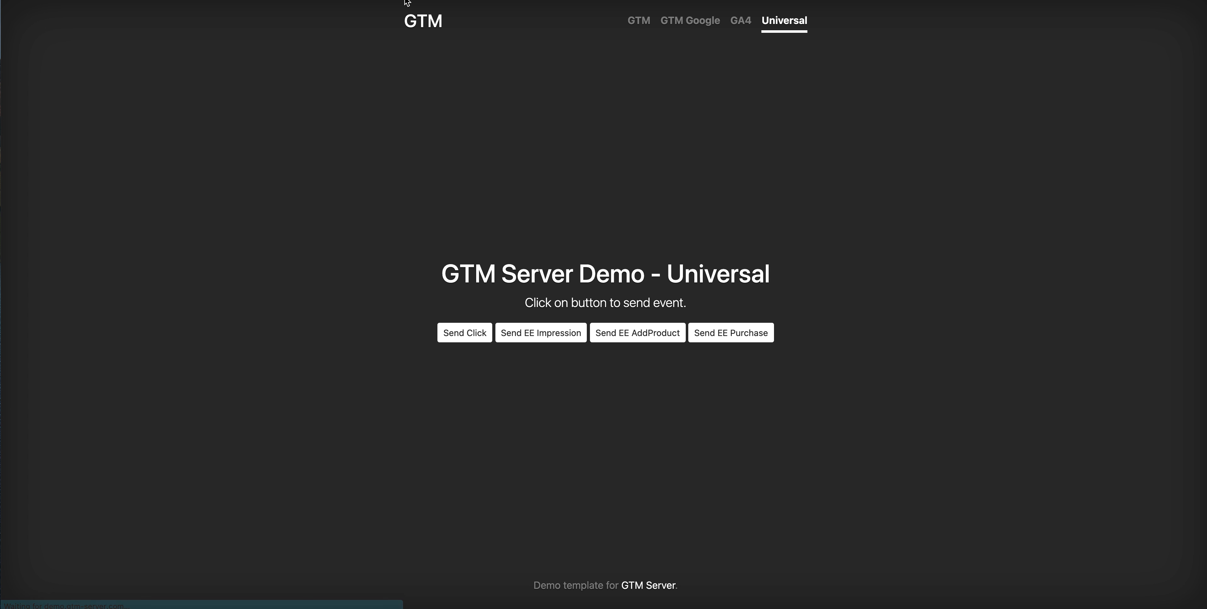
key("ctrl+shift+Tab")
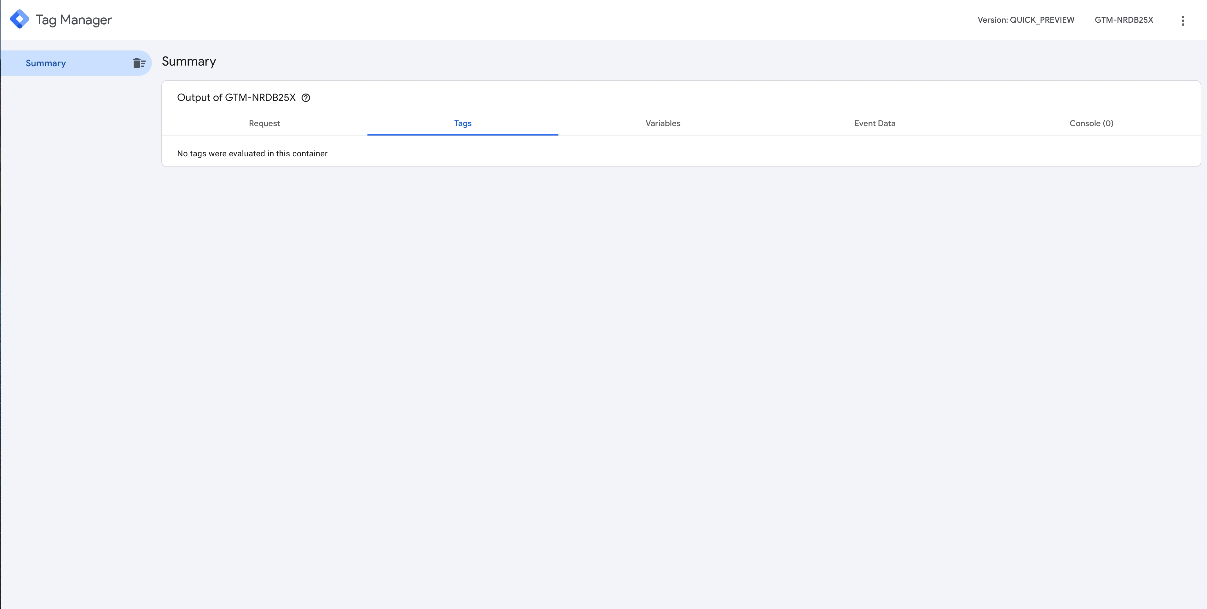
key("ctrl+Tab")
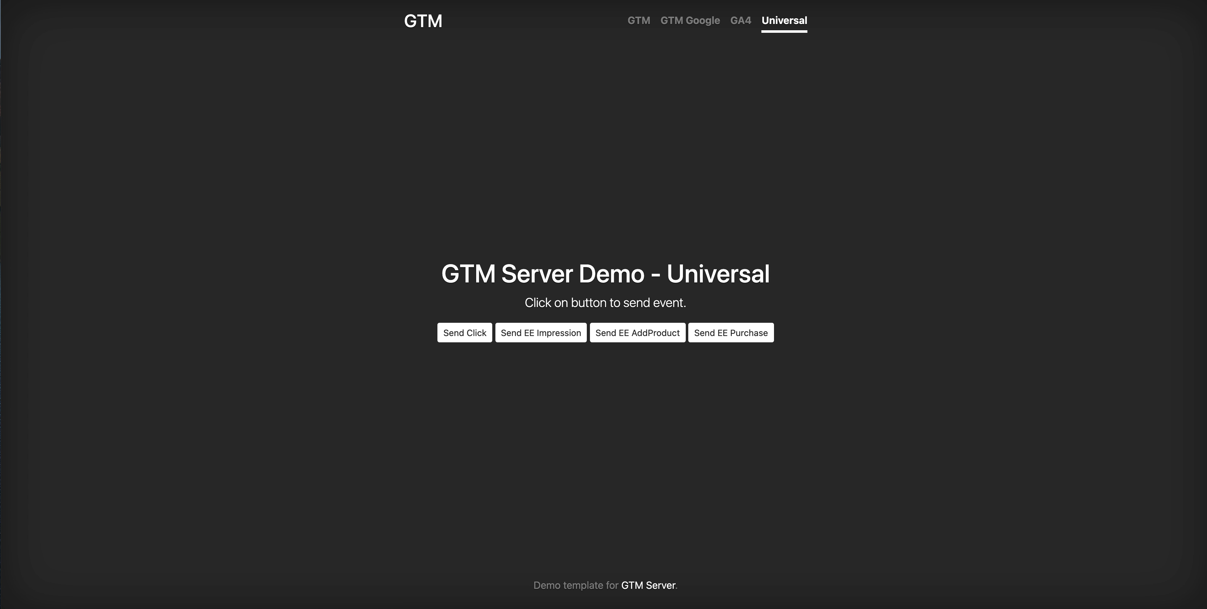
key("ctrl+shift+Tab")
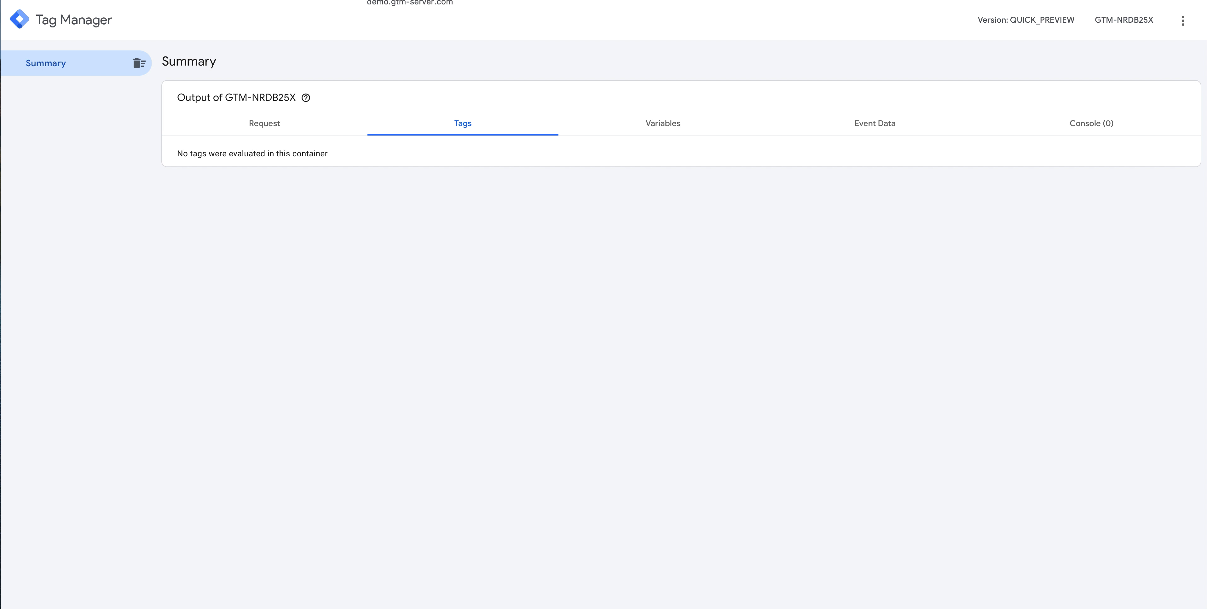
key("ctrl+Tab")
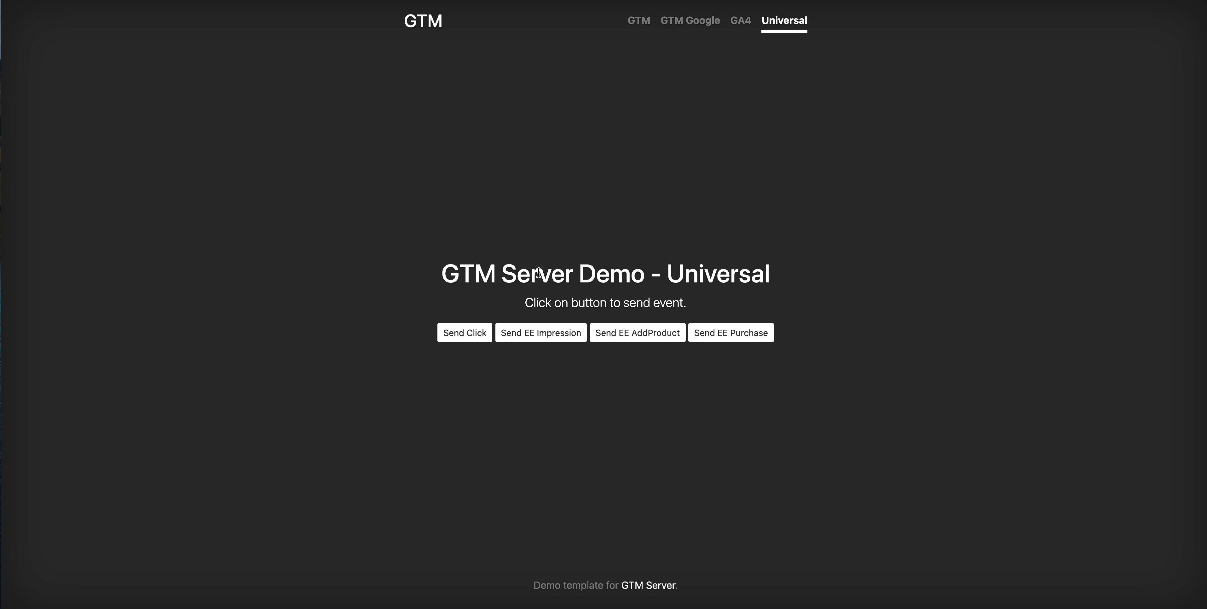
Load the GA4 and Universal pages of the demo site to send page_view events to the preview.
left_click(740, 20)
left_click(776, 23)
key("ctrl+Tab")
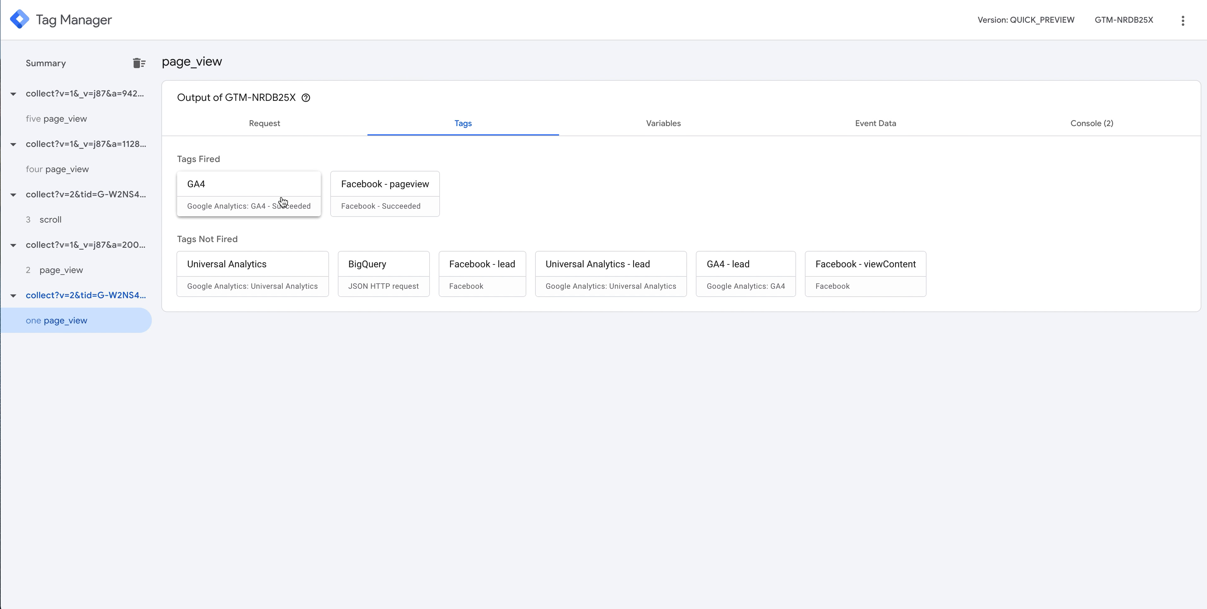
Inspect all properties of the fired Facebook - pageview tag for the page_view event, then close its details.
left_click(394, 192)
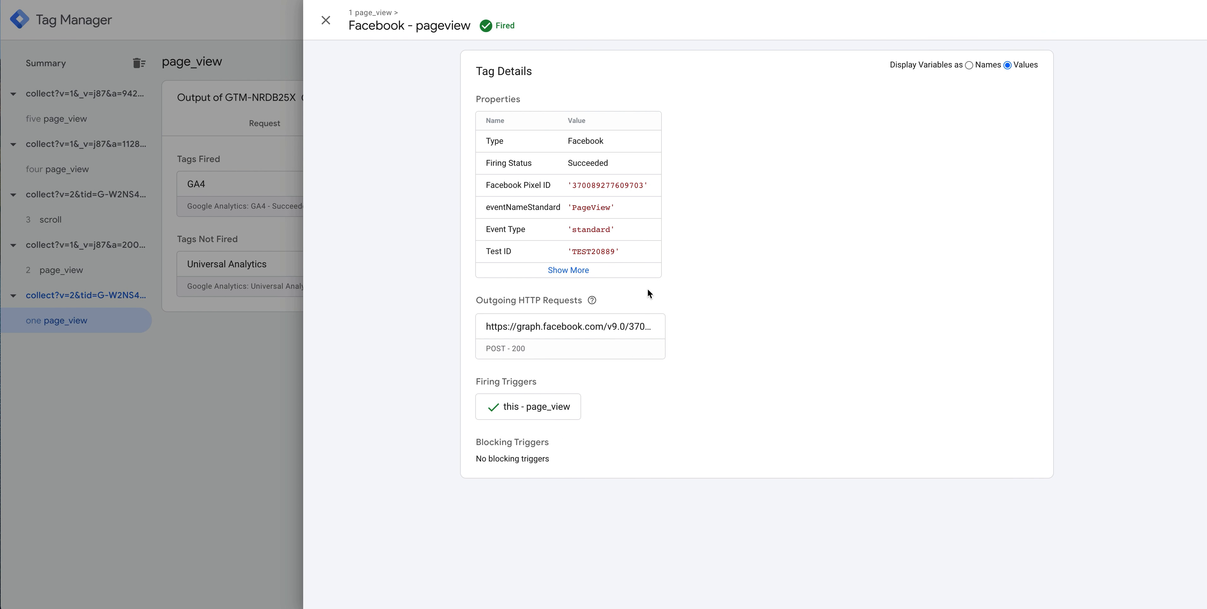
left_click(560, 277)
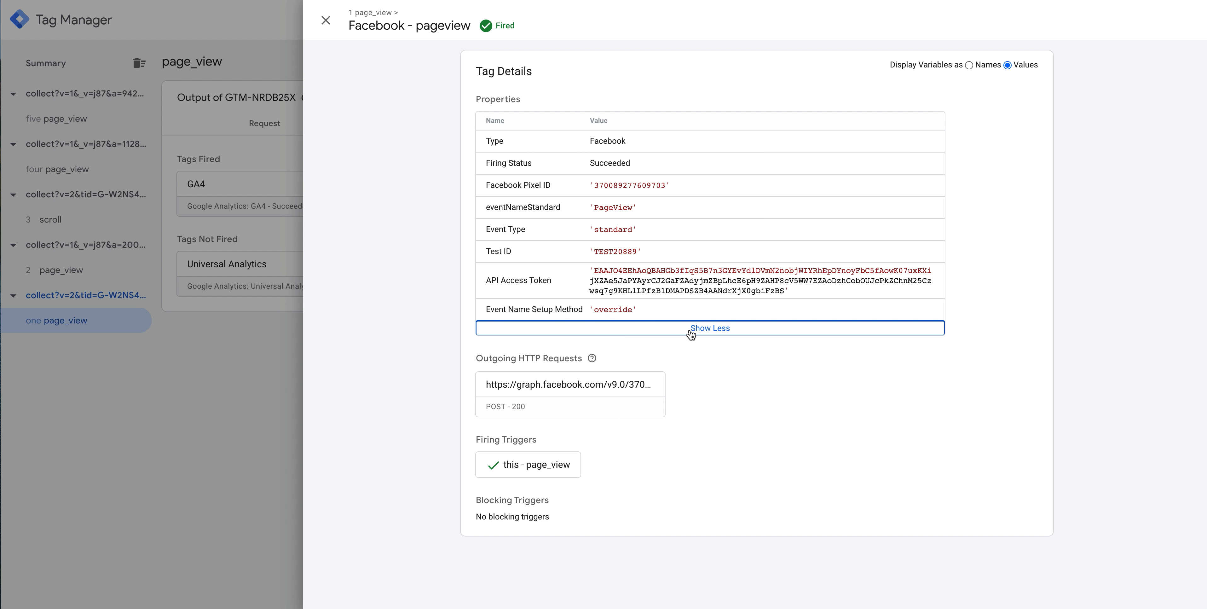
key("Return")
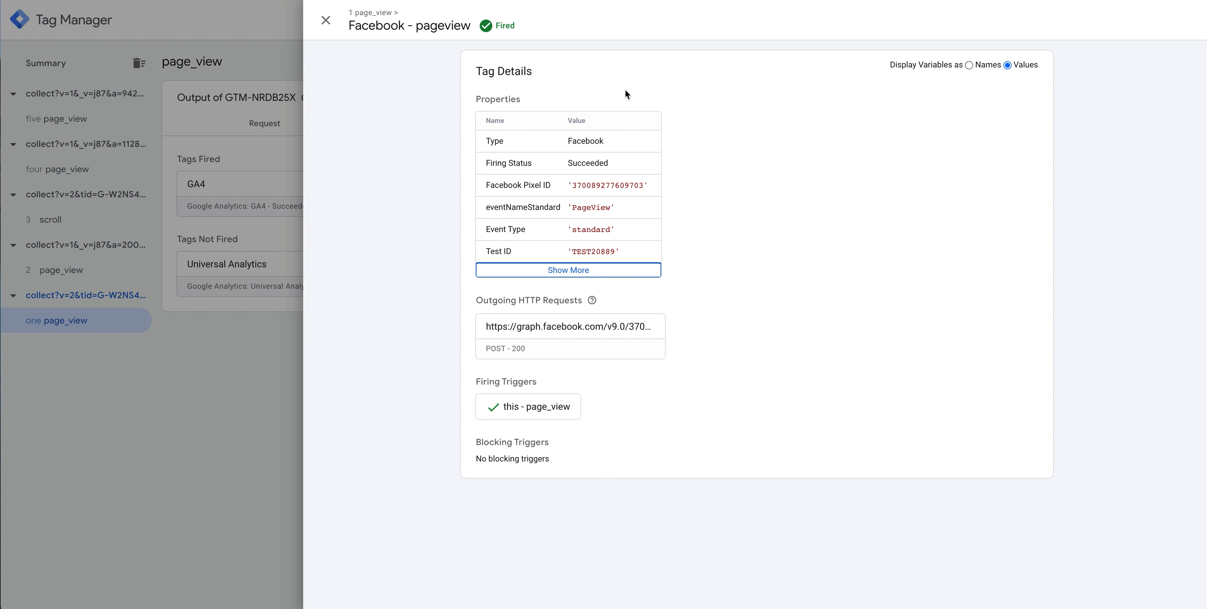
left_click(261, 10)
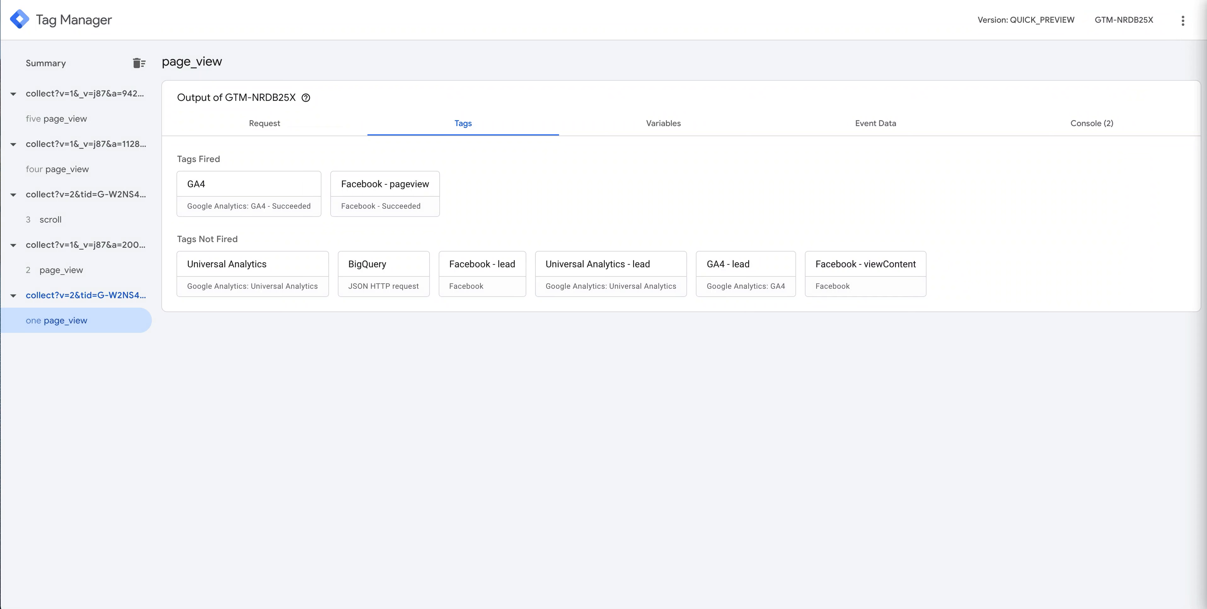
Return to the workspace and review the Facebook - viewContent tag's event name override, access token, pixel ID and test ID settings.
key("ctrl+shift+Tab")
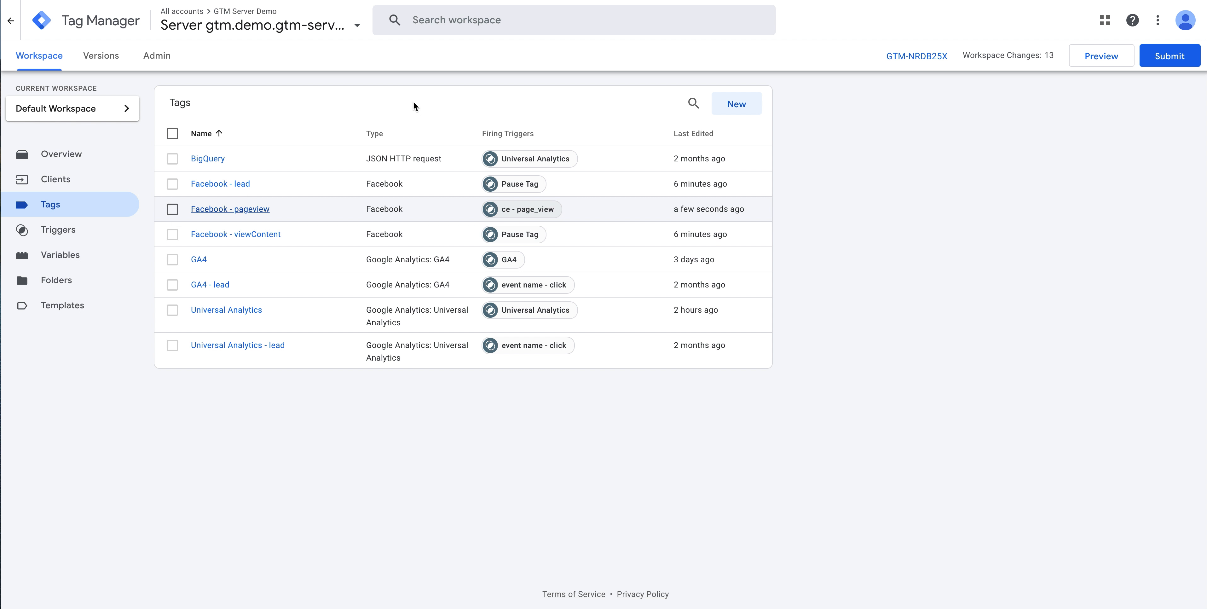
left_click(230, 236)
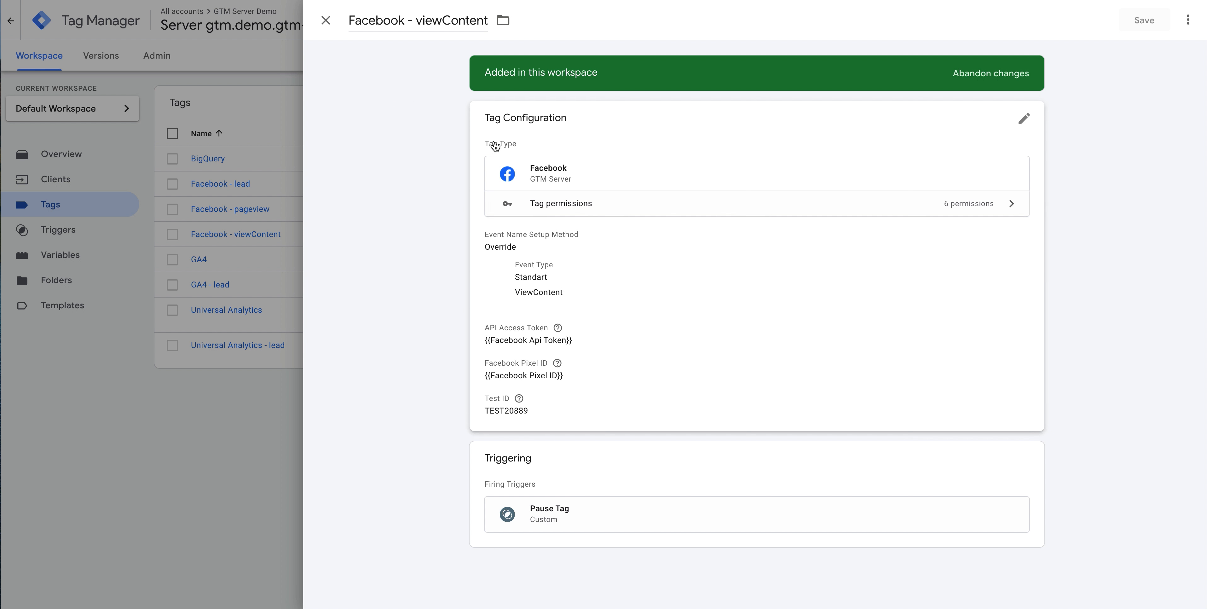
triple_click(432, 21)
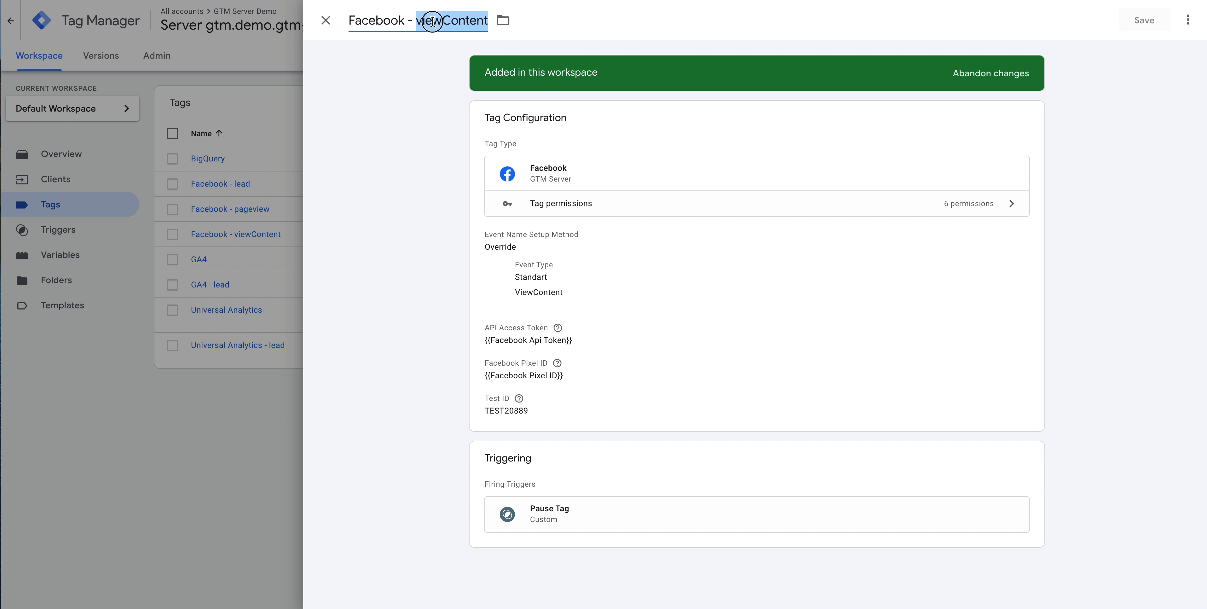
left_click(720, 298)
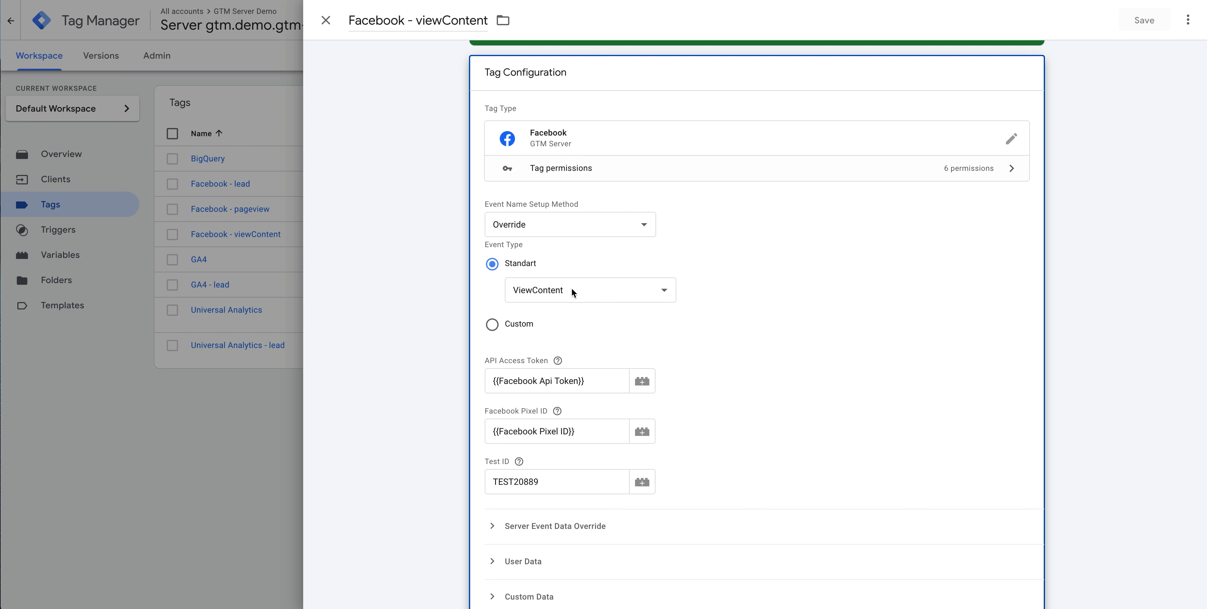
scroll(860, 323, "down", 2)
left_click_drag(508, 286, 563, 294)
left_click_drag(528, 338, 551, 338)
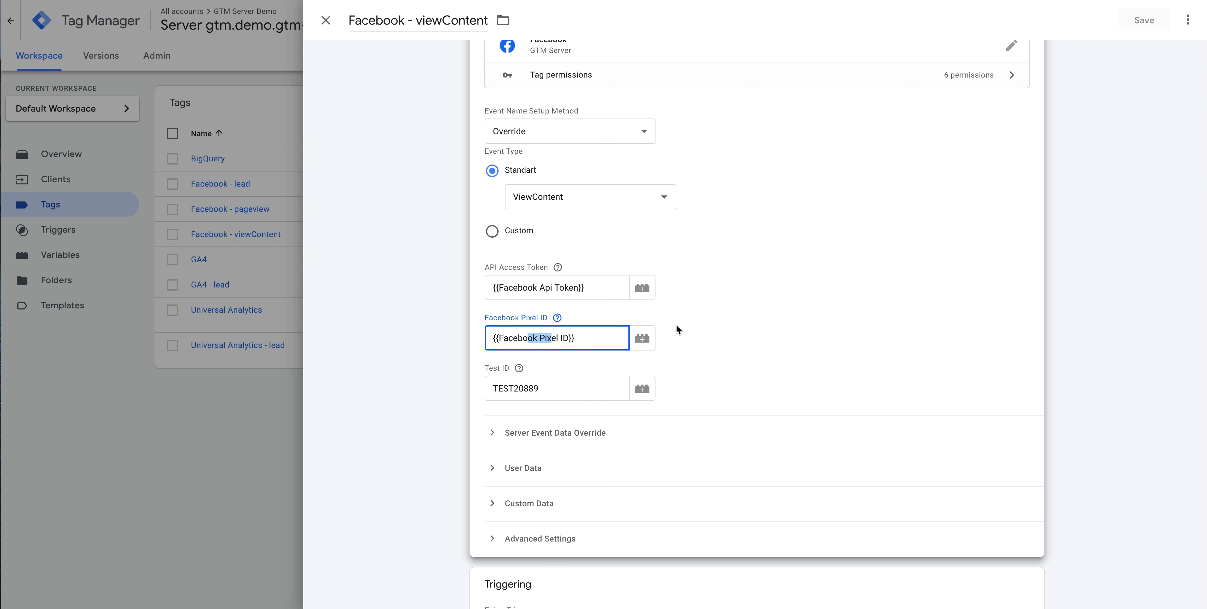
scroll(677, 330, "down", 1)
left_click(561, 326)
double_click(560, 327)
scroll(861, 326, "down", 1)
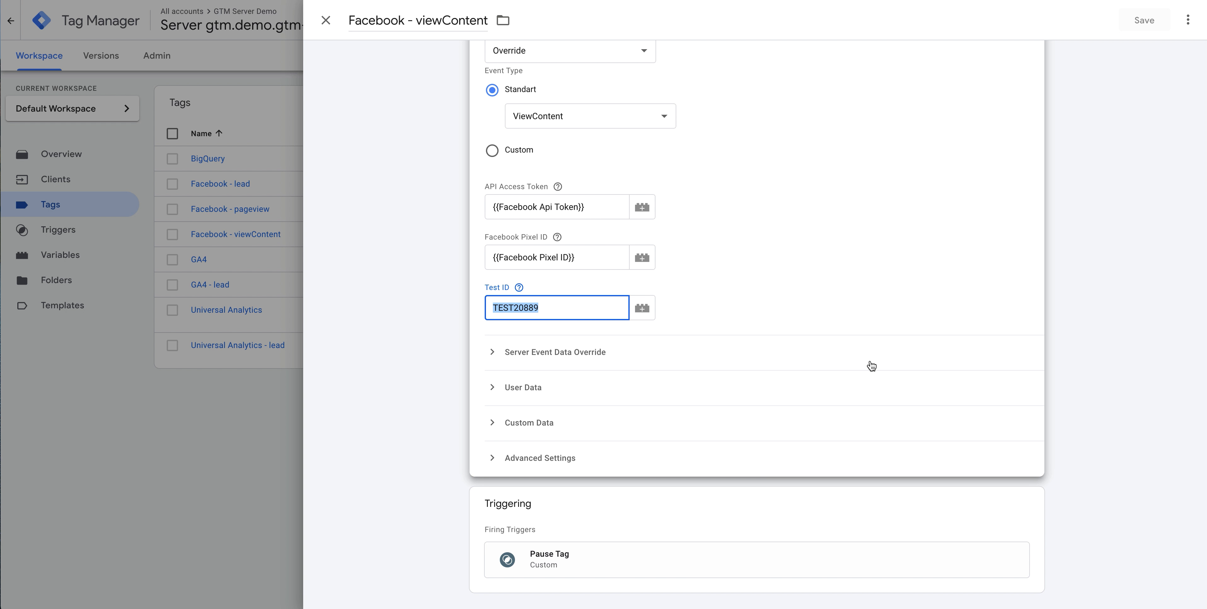
Replace the Pause Tag trigger of the Facebook - viewContent tag with ce - view_item and save the tag.
left_click(674, 525)
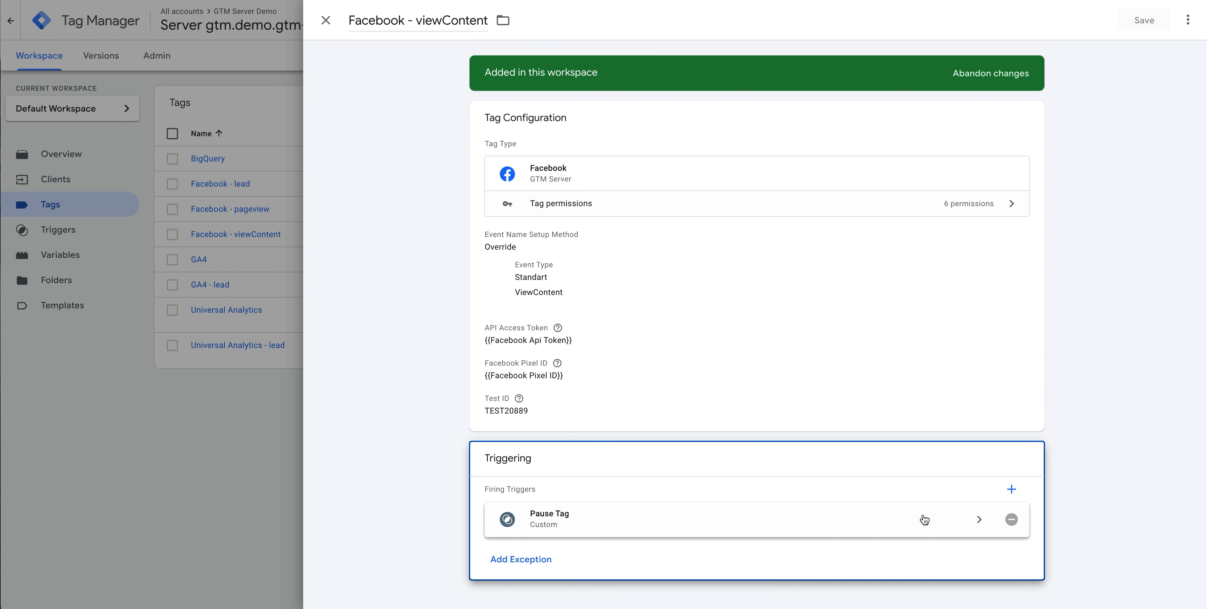
left_click(1011, 520)
left_click(824, 504)
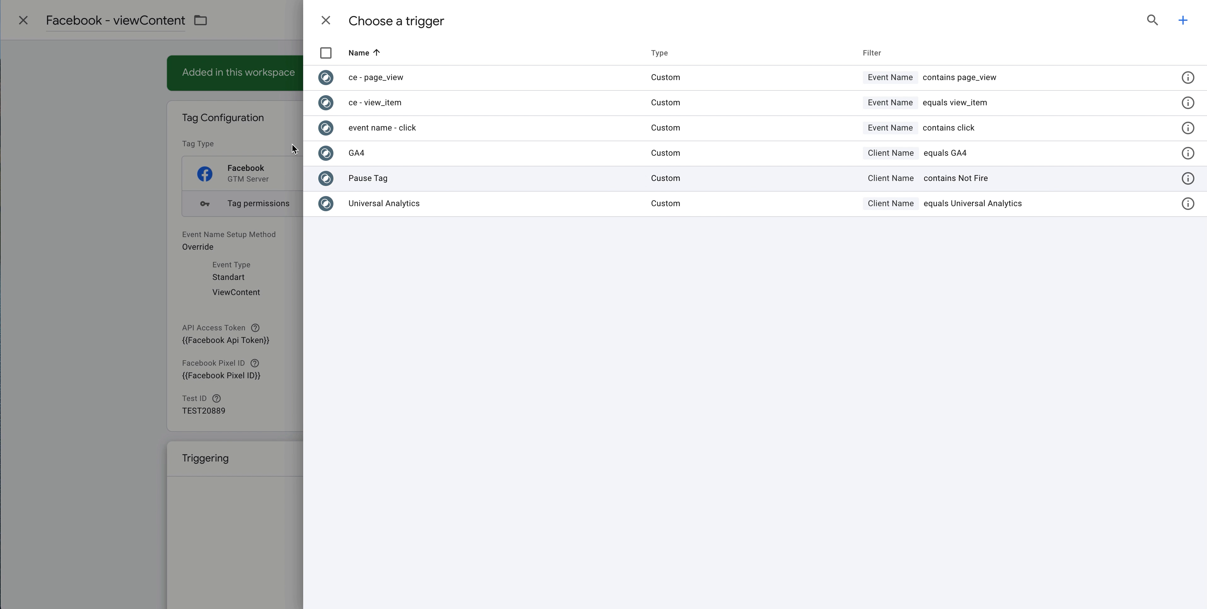
left_click(531, 107)
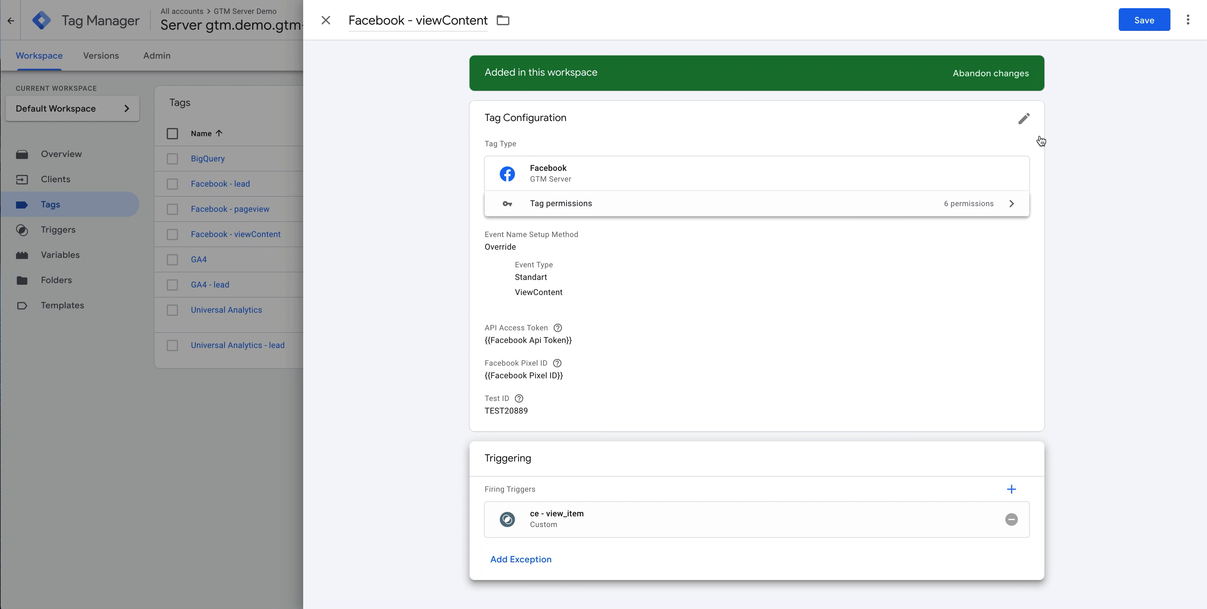
left_click(1146, 21)
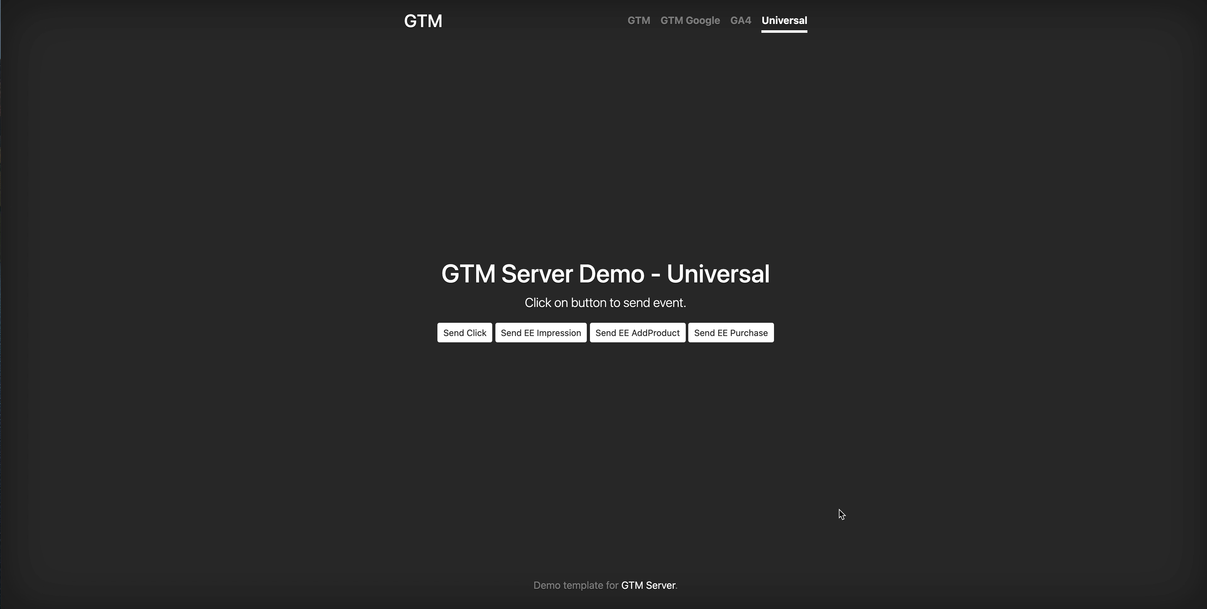
Send a click event from the demo page and inspect the Facebook - viewContent tag's details for the view_item event.
left_click(456, 337)
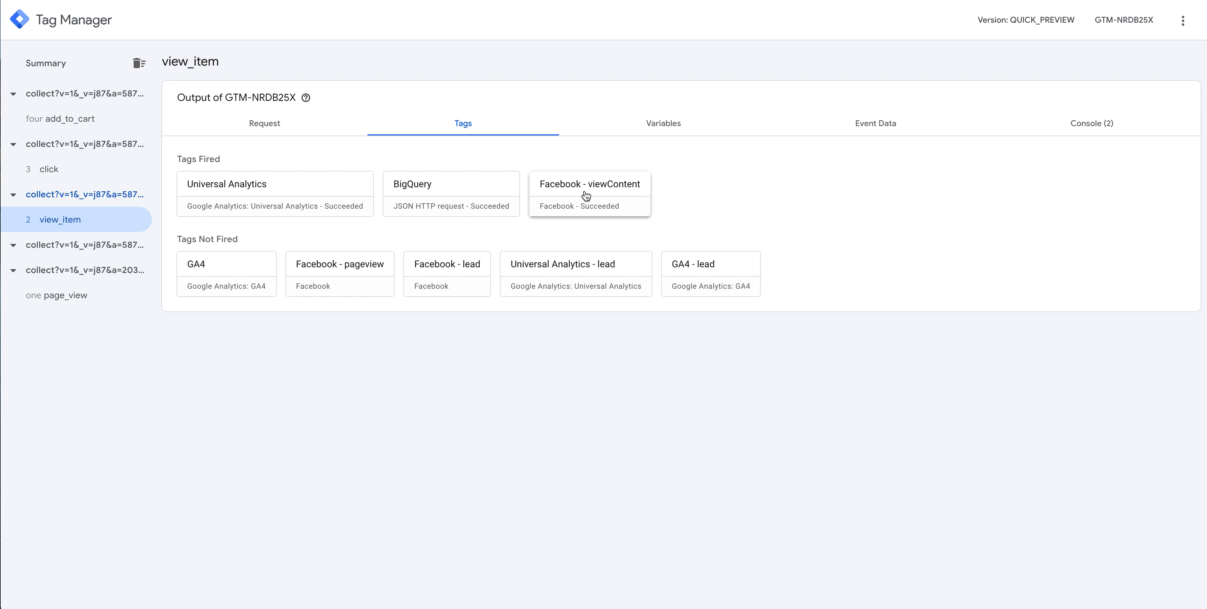
left_click(599, 197)
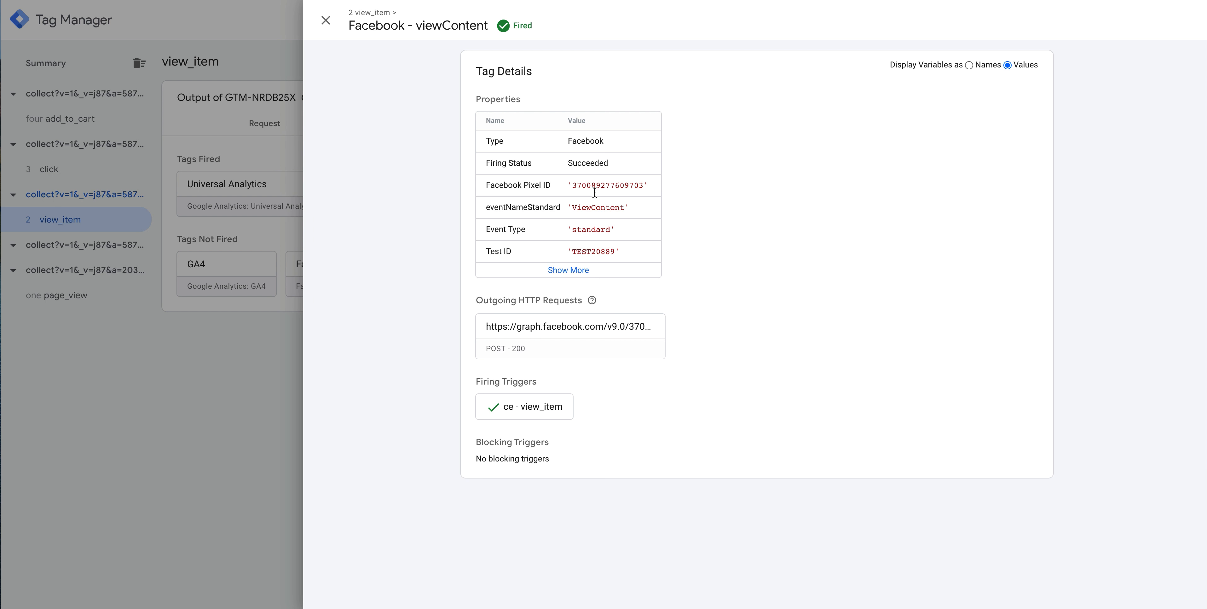
left_click(326, 20)
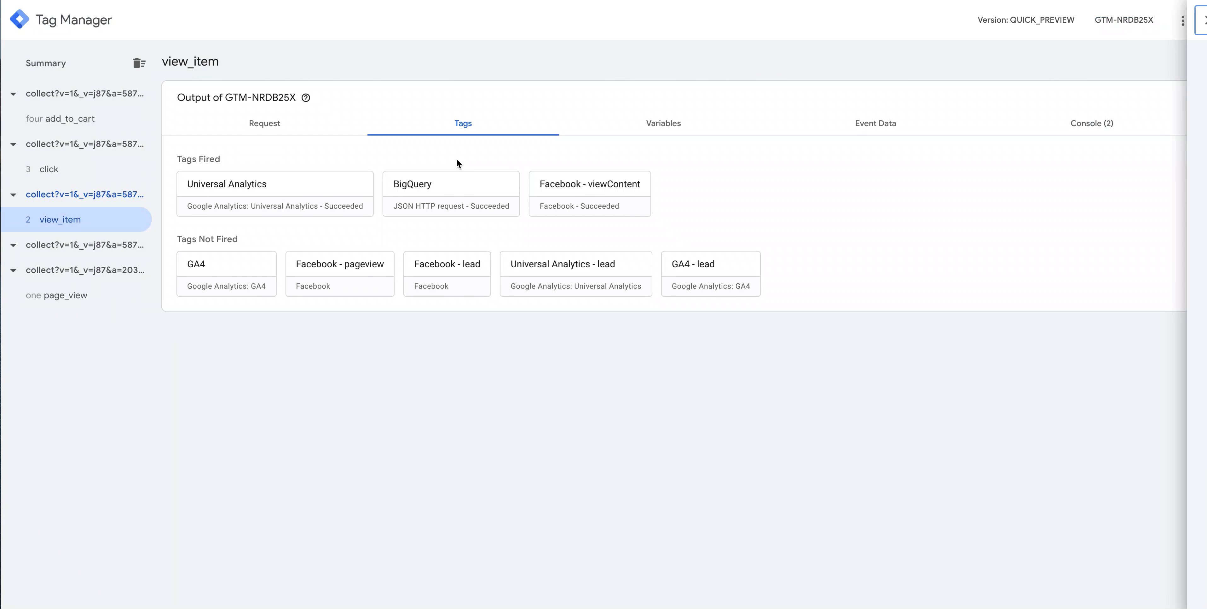
Examine the view_item event's console log, focusing on the event name, source URL and user data mapped for Facebook.
left_click(1008, 135)
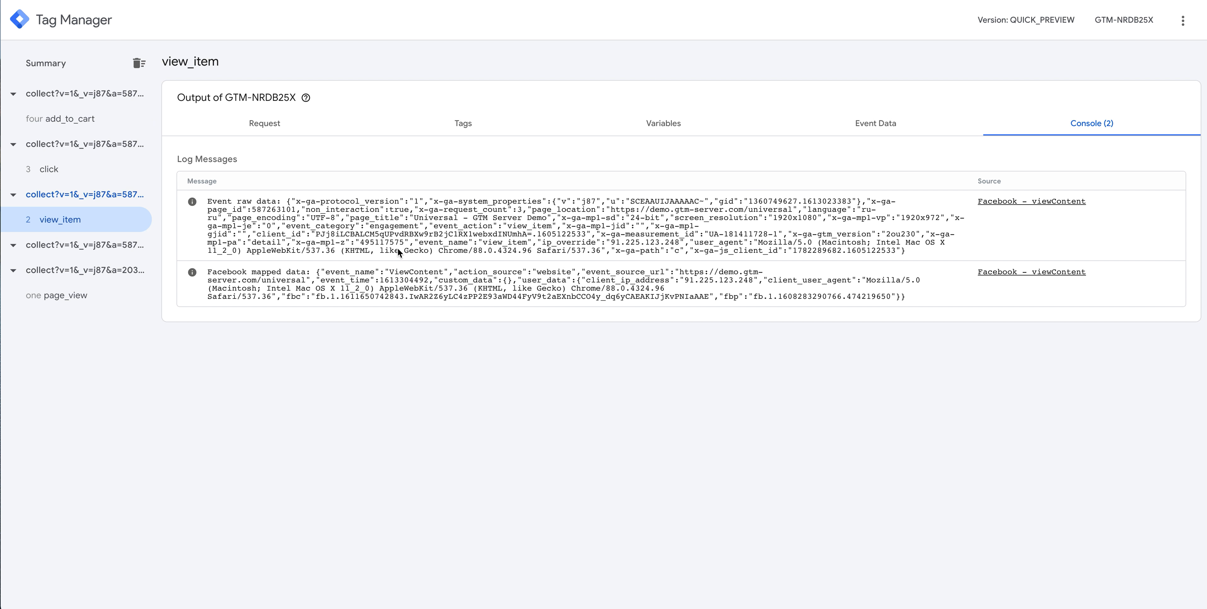
left_click_drag(262, 275, 329, 276)
double_click(409, 275)
left_click(417, 272)
triple_click(417, 275)
left_click(492, 277)
left_click_drag(275, 280, 881, 296)
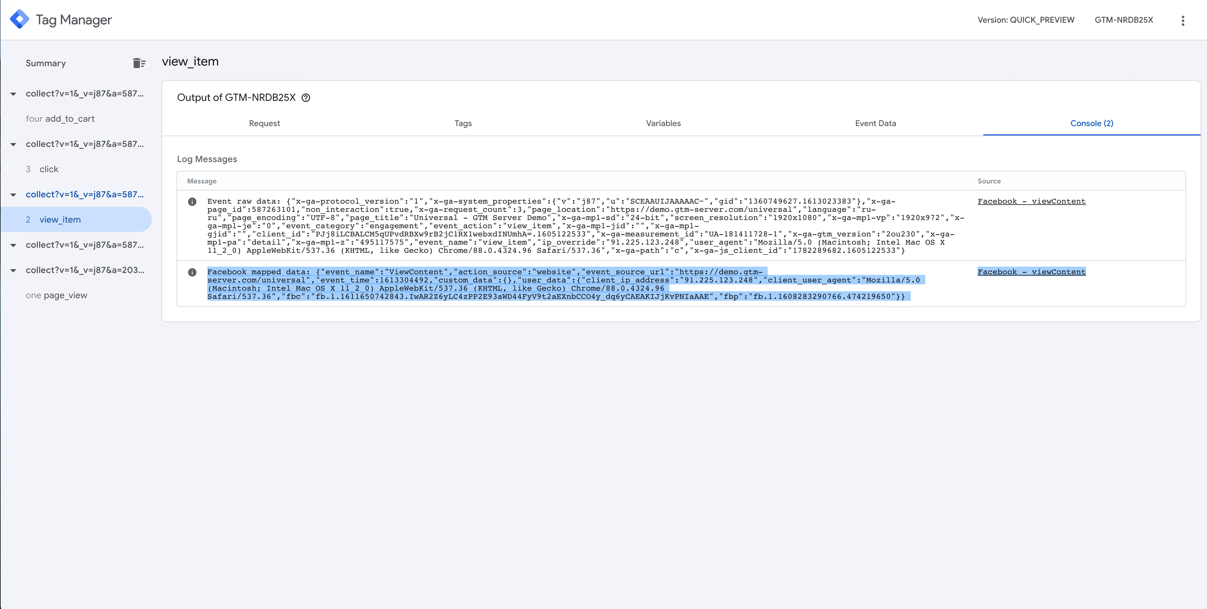
left_click(405, 92)
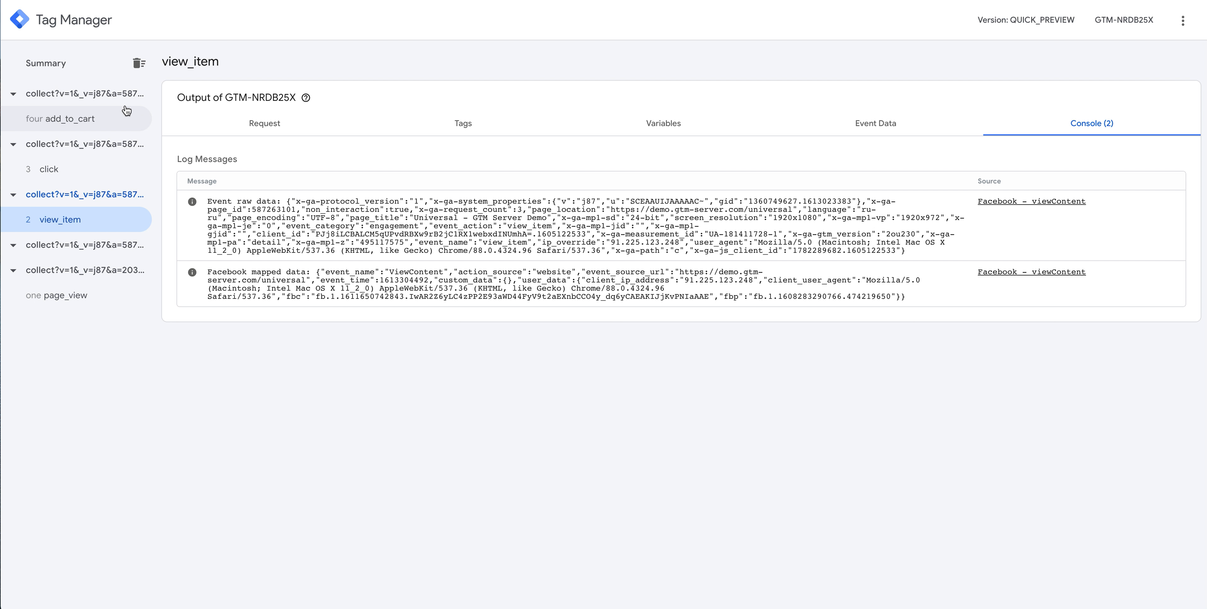
Examine the add_to_cart event's tags and variables, checking the value of the Event Name variable.
left_click(69, 121)
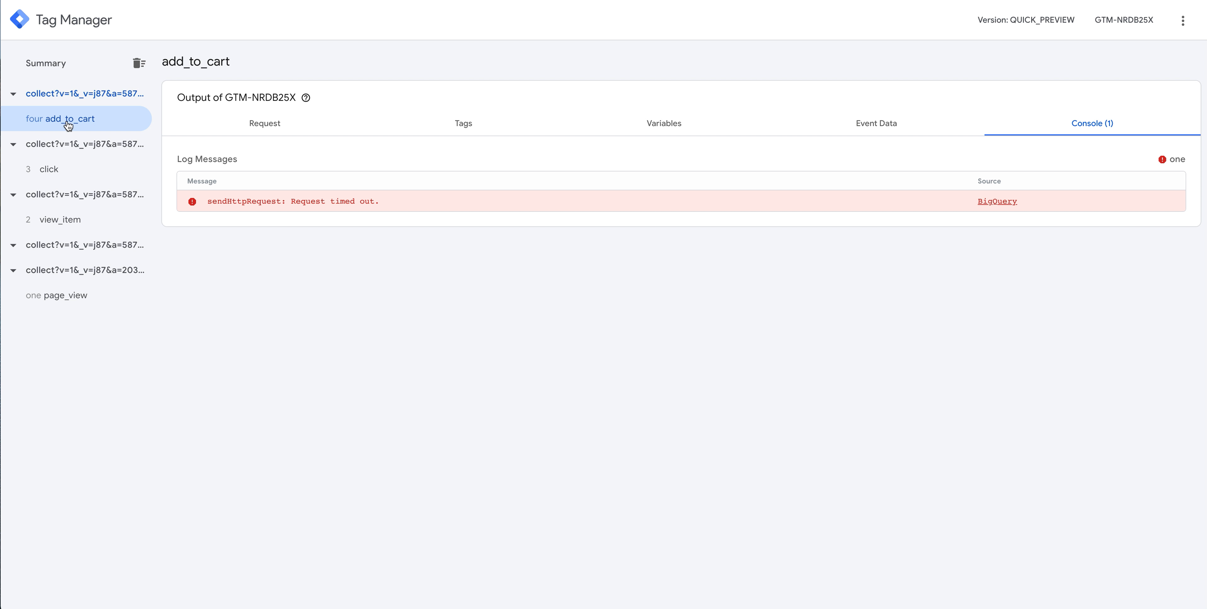
left_click(469, 125)
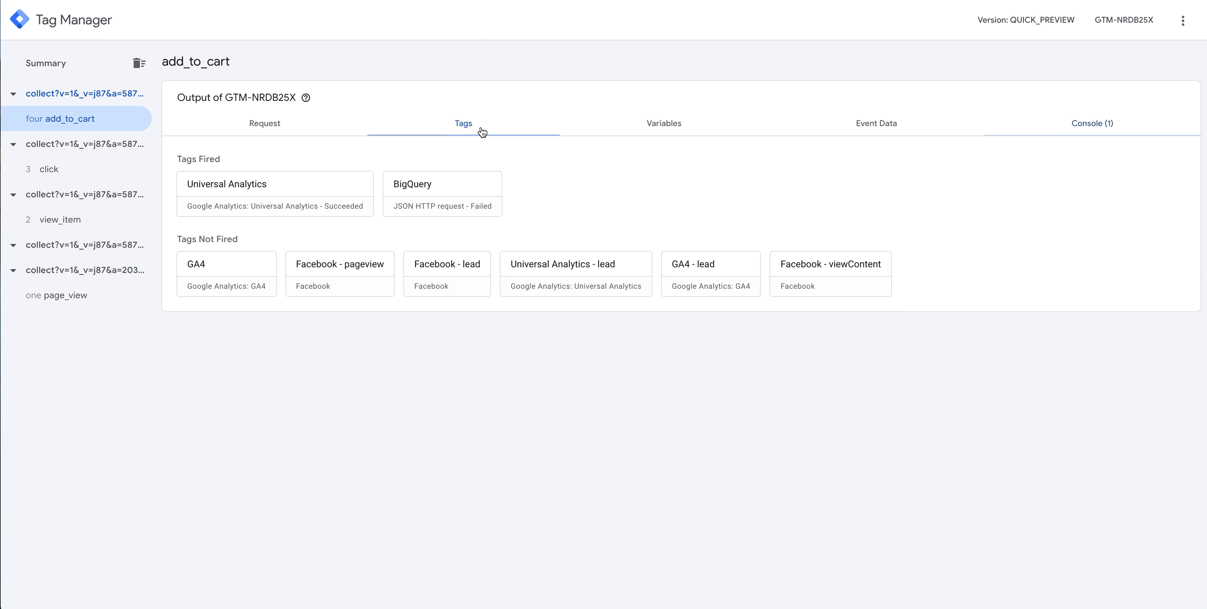
left_click(657, 122)
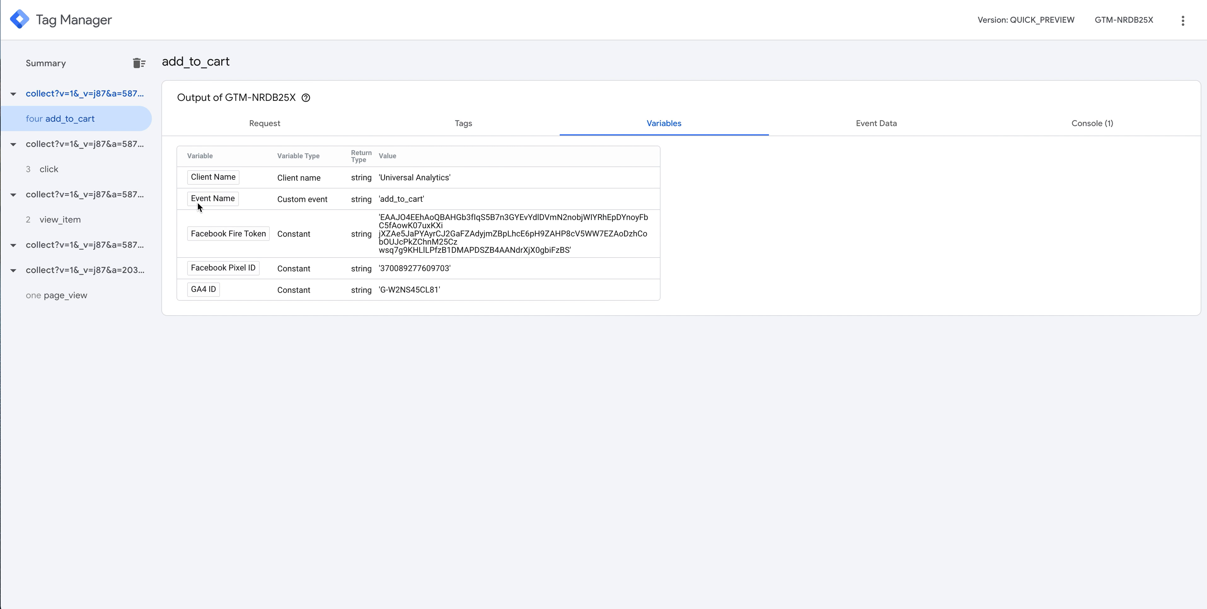
left_click_drag(380, 199, 419, 204)
Create a new tag in the workspace named "Facebook - add_to_cart" with the Facebook tag type.
left_click(117, 1)
left_click(746, 105)
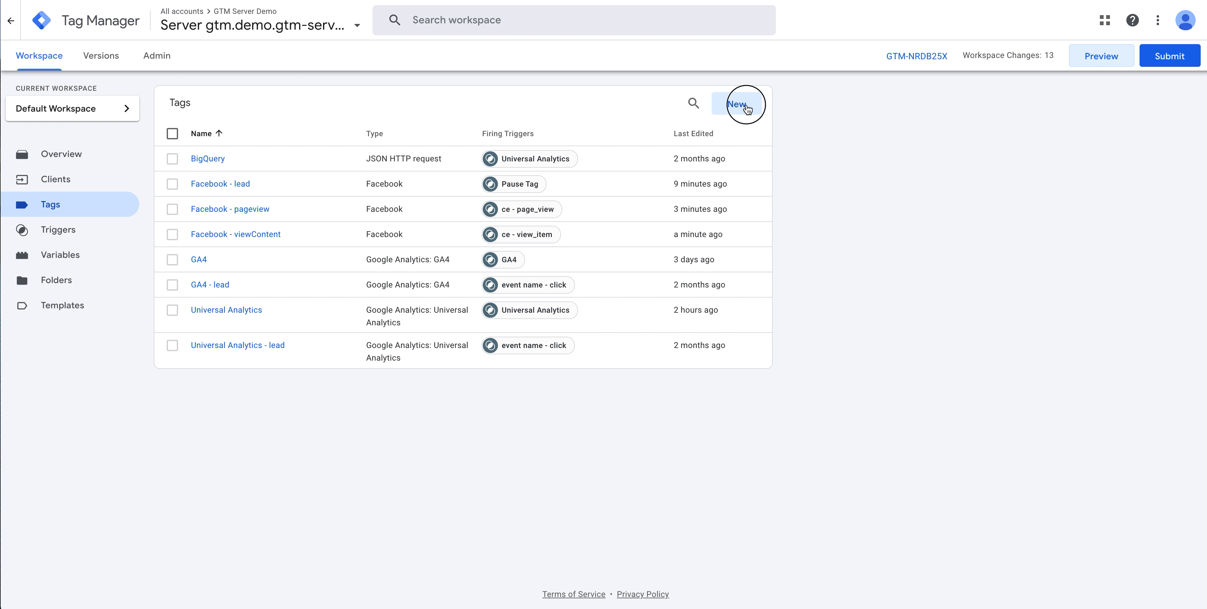
left_click(372, 26)
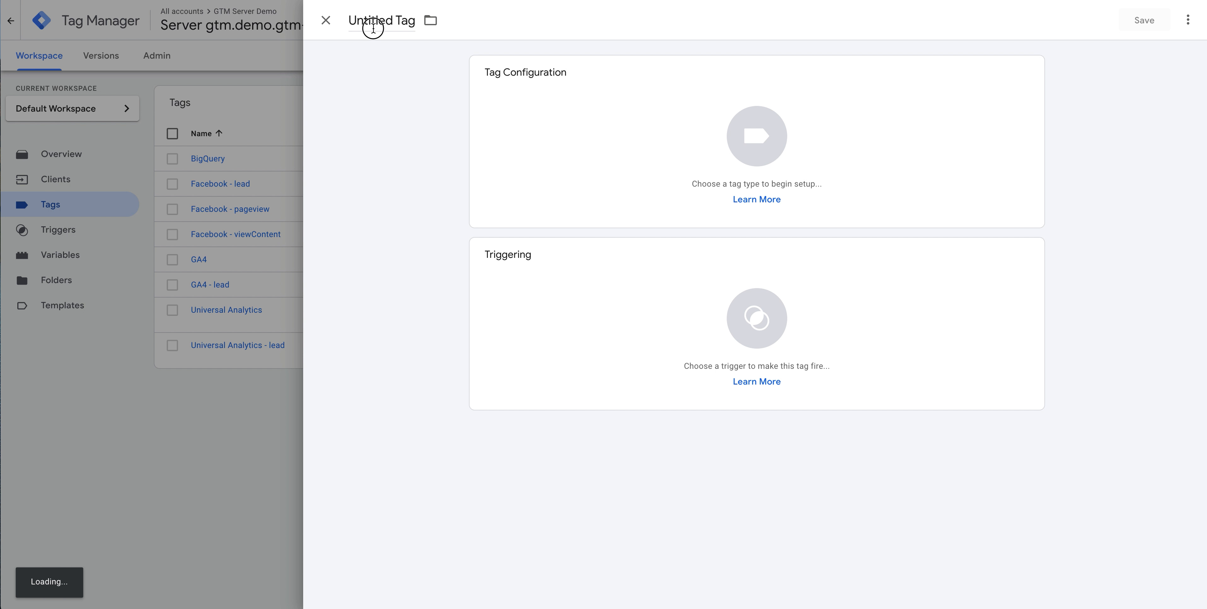
type("Fa")
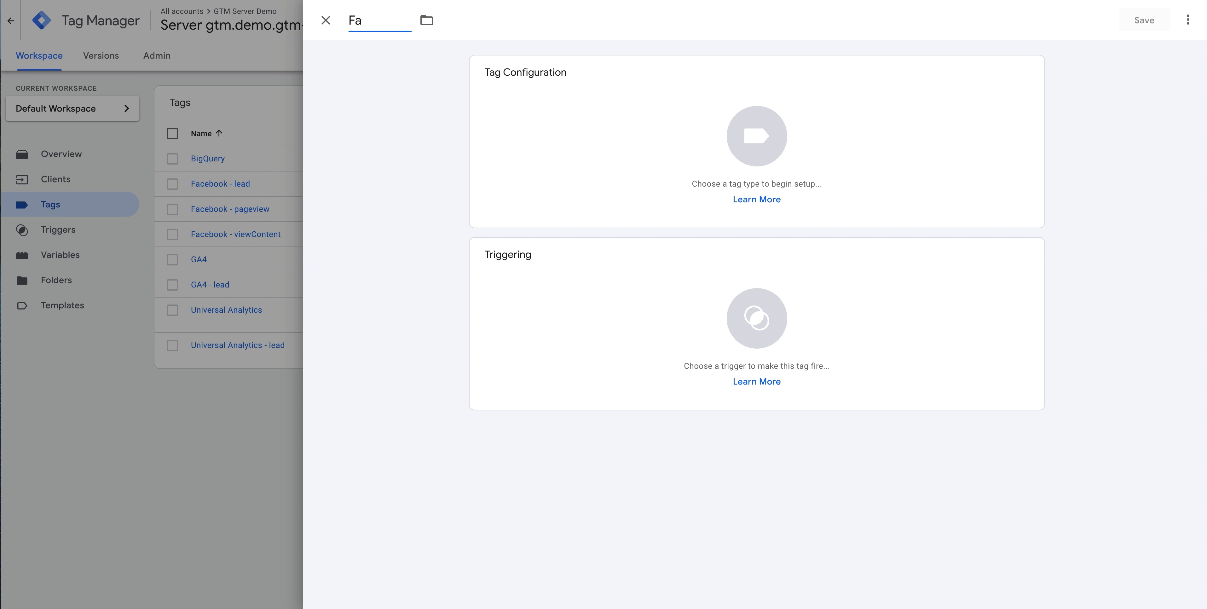
type("cebook - add_to_cart")
left_click(814, 164)
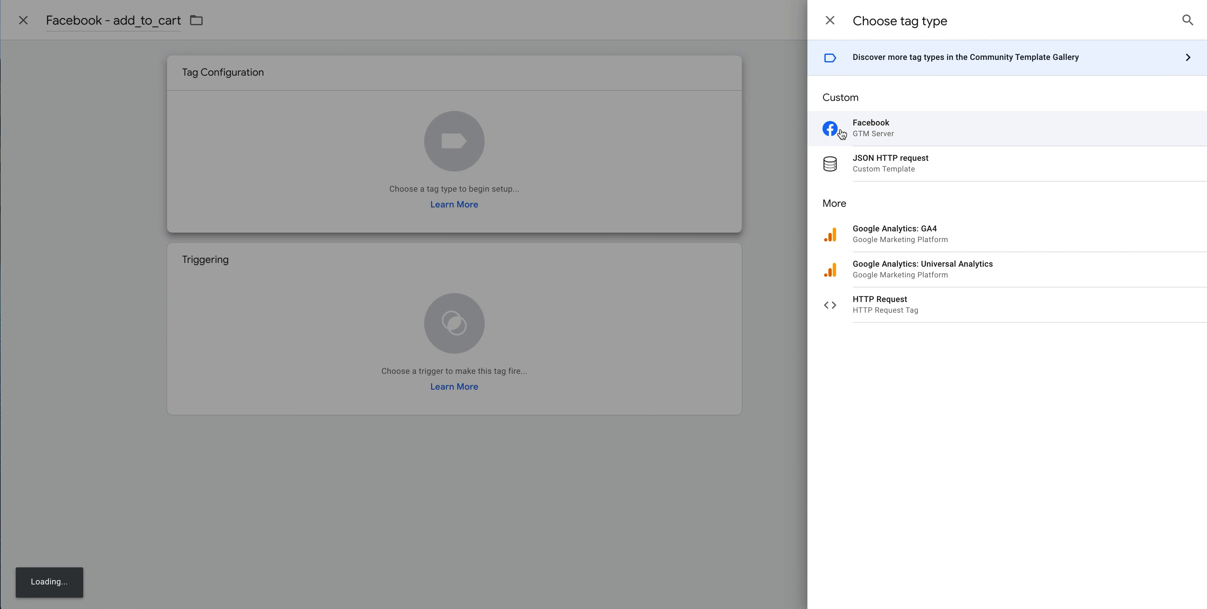
left_click(939, 127)
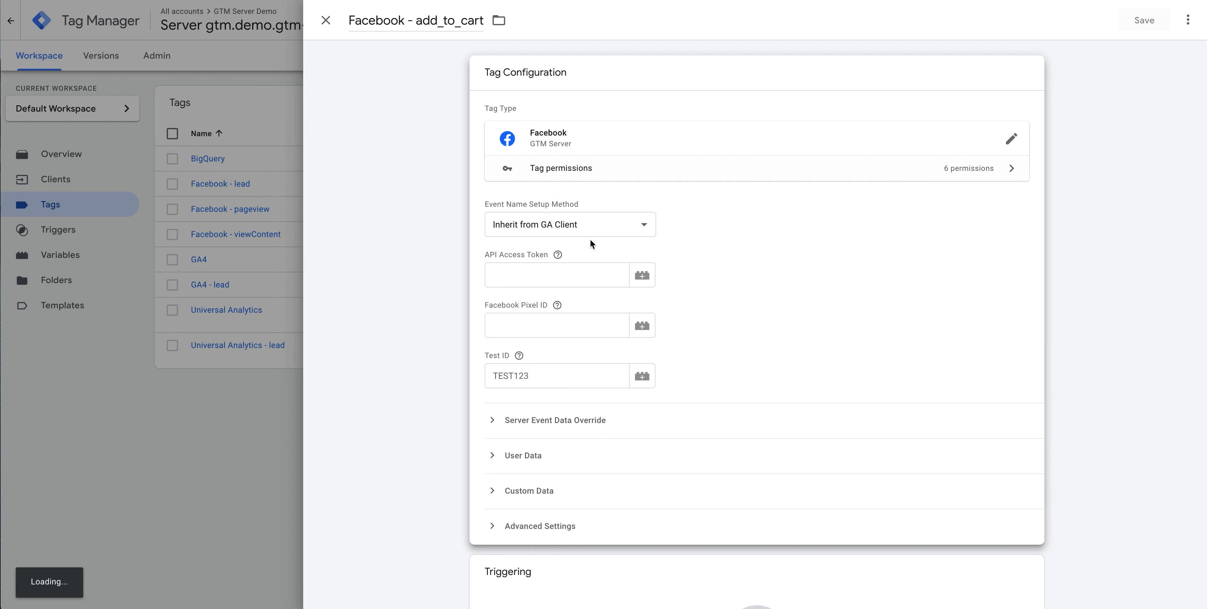
Override the tag's event name with the standard AddToCart event.
left_click(587, 225)
left_click(529, 241)
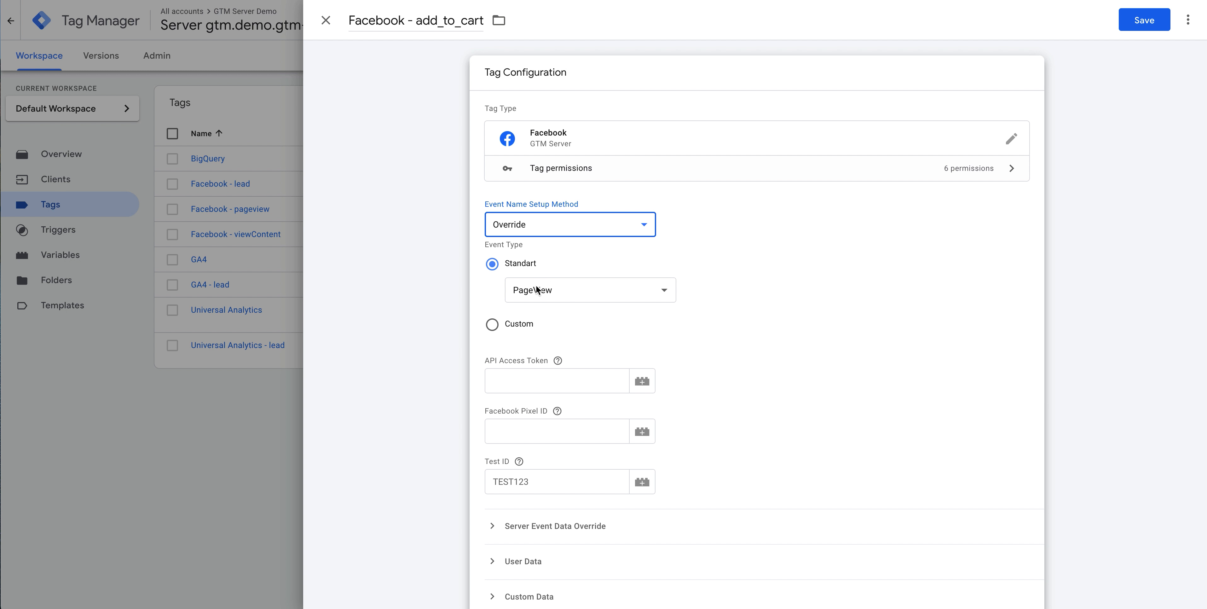
left_click(568, 290)
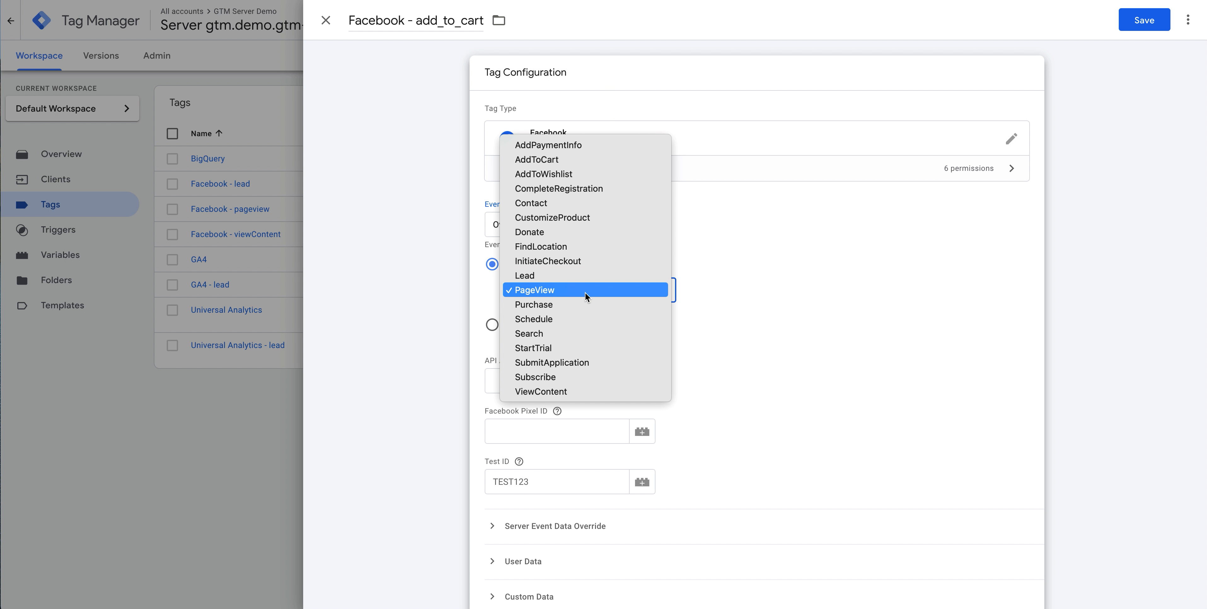
left_click(552, 161)
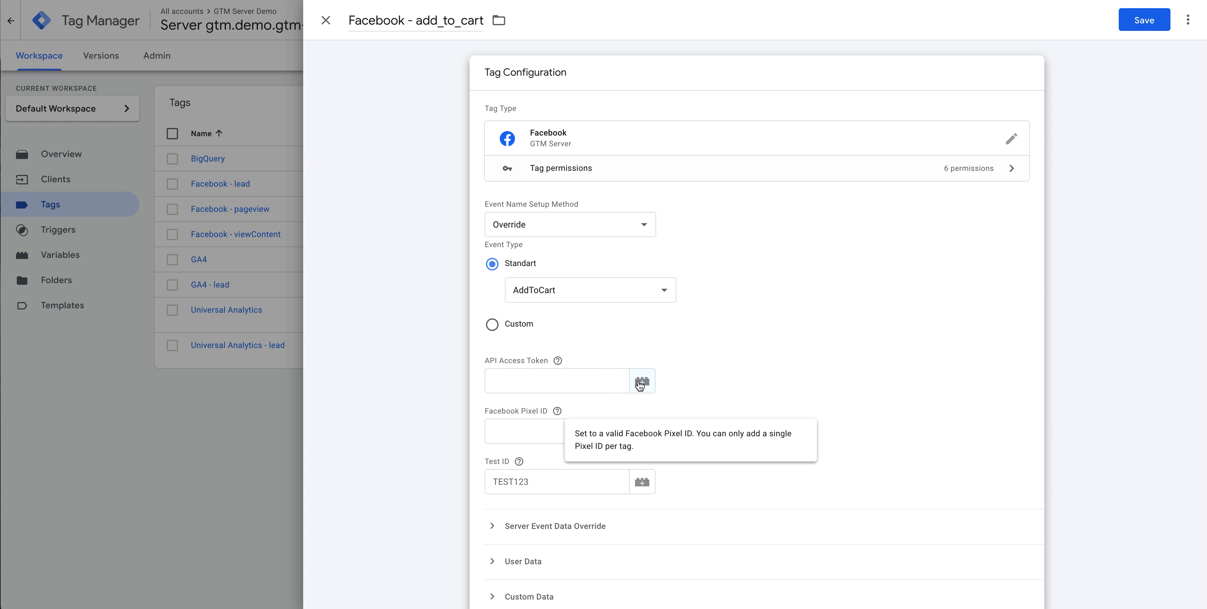
Assign the Facebook Api Token variable to the API Access Token and the Facebook Pixel ID variable to the pixel ID.
left_click(643, 381)
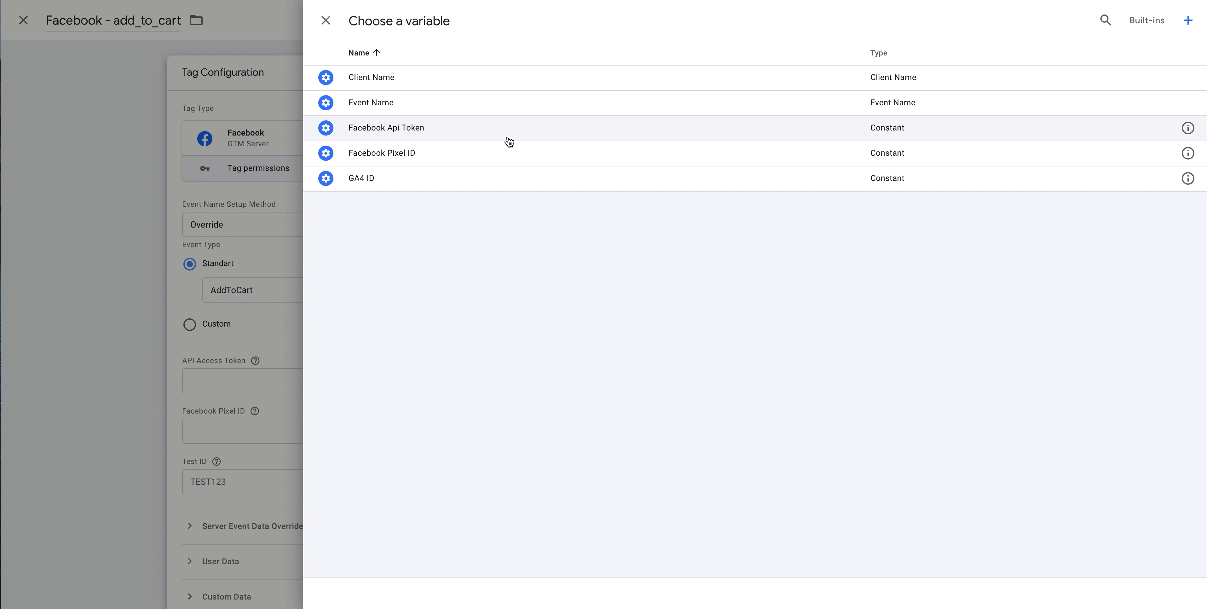
left_click(508, 136)
scroll(567, 296, "down", 1)
left_click(641, 361)
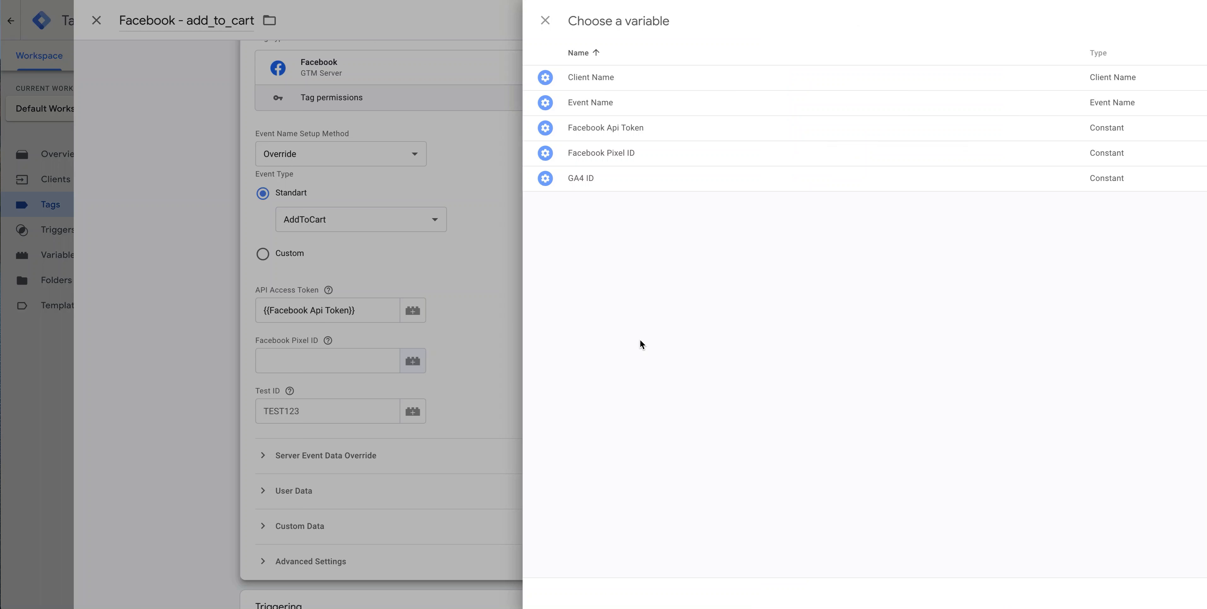
left_click(474, 155)
Create a new custom trigger for the Facebook - add_to_cart tag and name it "ce - add_to_cart".
scroll(625, 450, "down", 3)
left_click(757, 517)
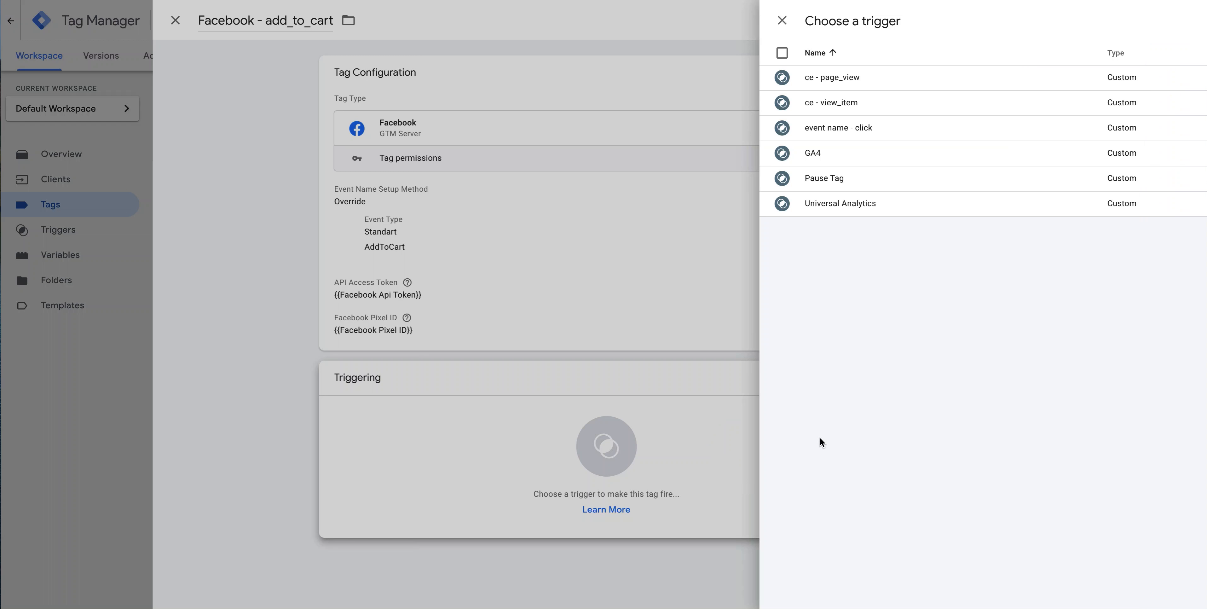
left_click(1185, 21)
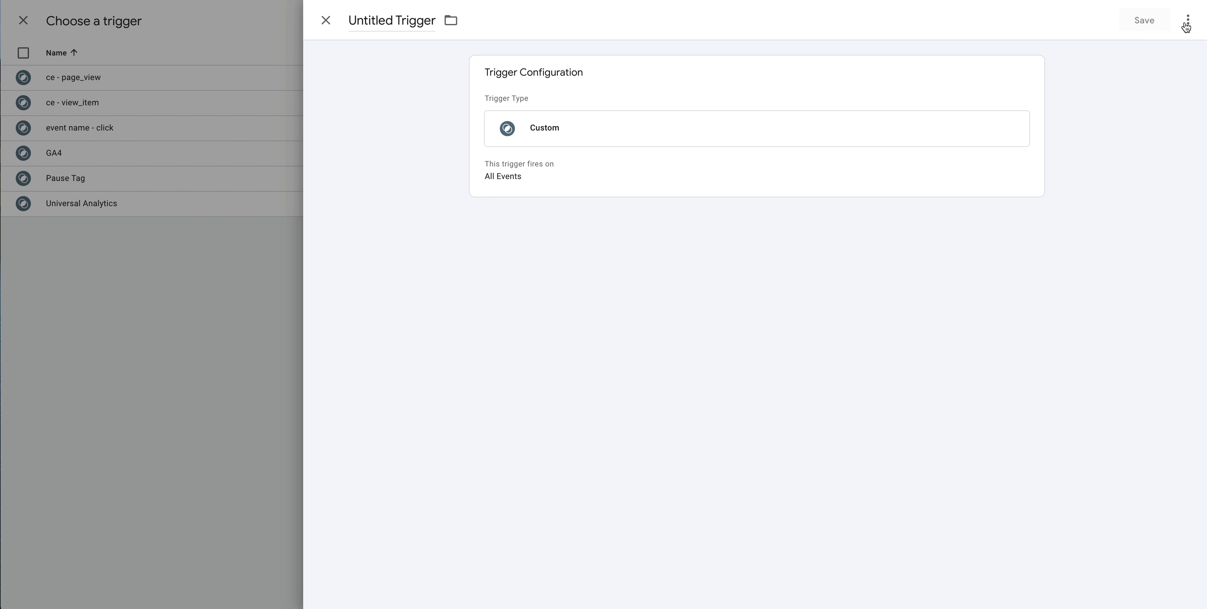
triple_click(393, 21)
type("ce -")
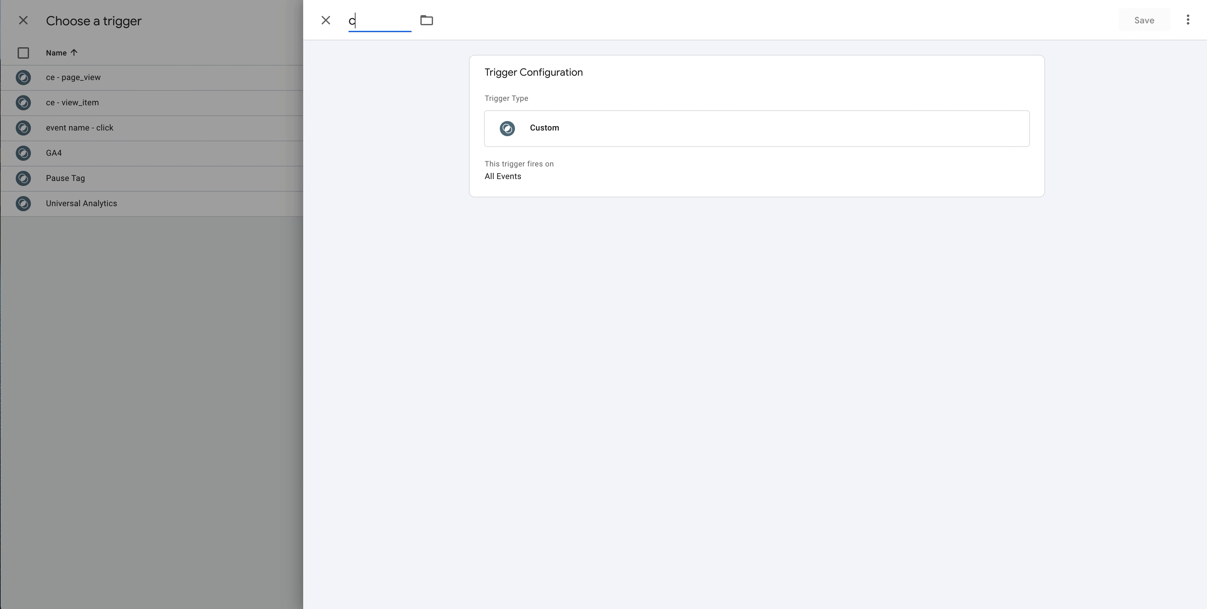
type("add_to_cart")
left_click(668, 167)
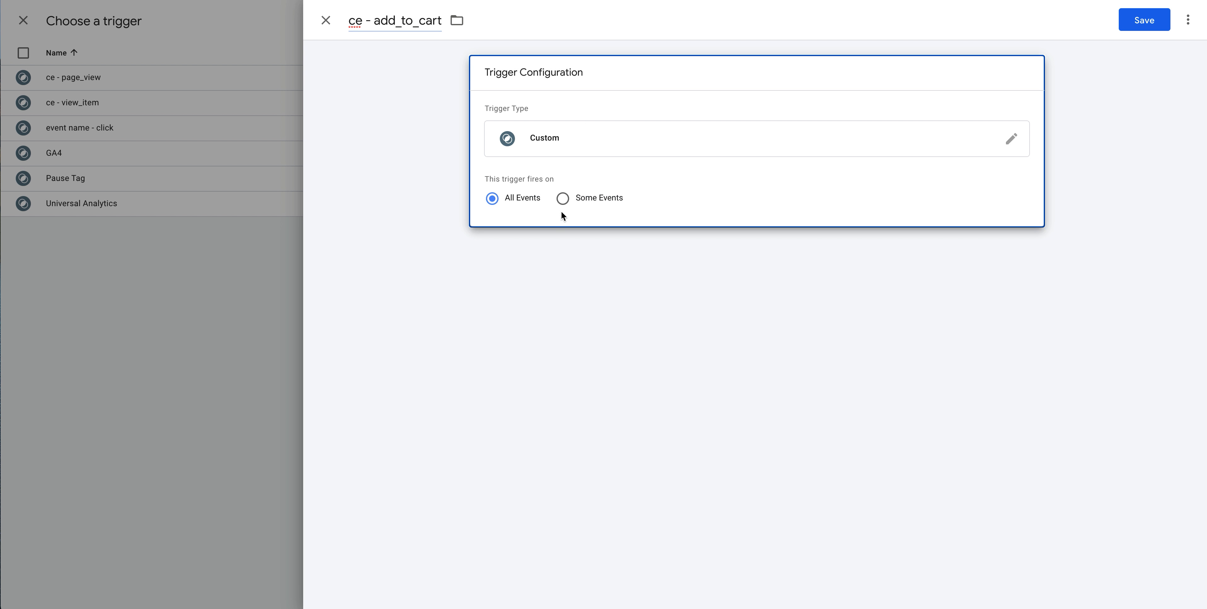
Restrict the trigger to some events where Event Name equals add_to_cart and save it.
left_click(563, 197)
left_click(547, 249)
left_click(546, 264)
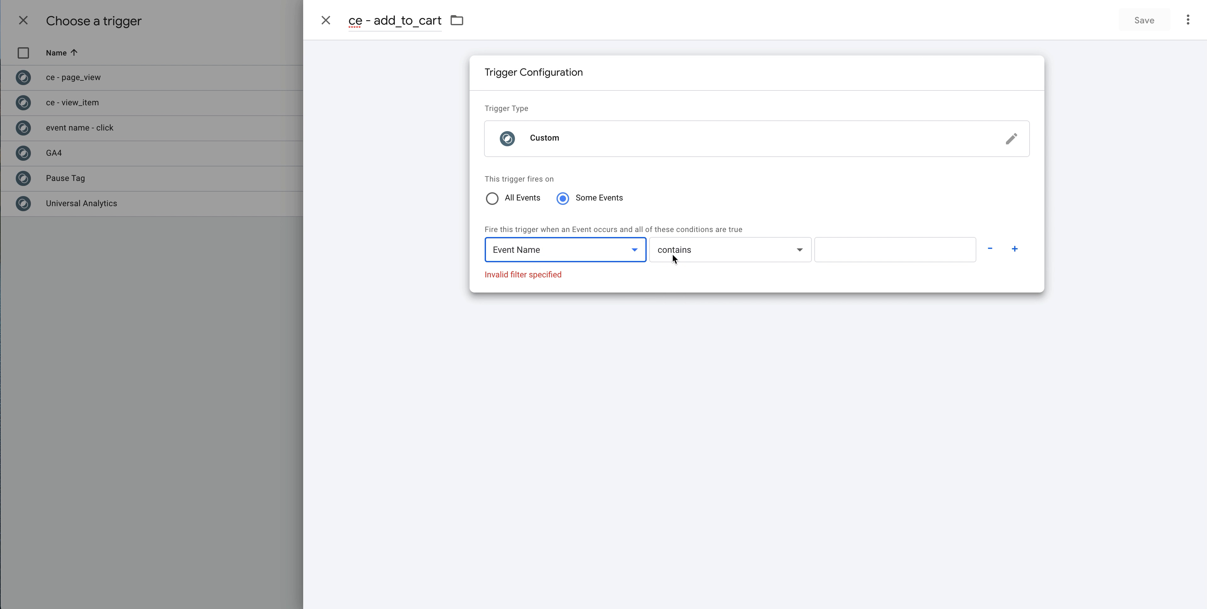
left_click(673, 253)
left_click(822, 247)
type("add_to_cart")
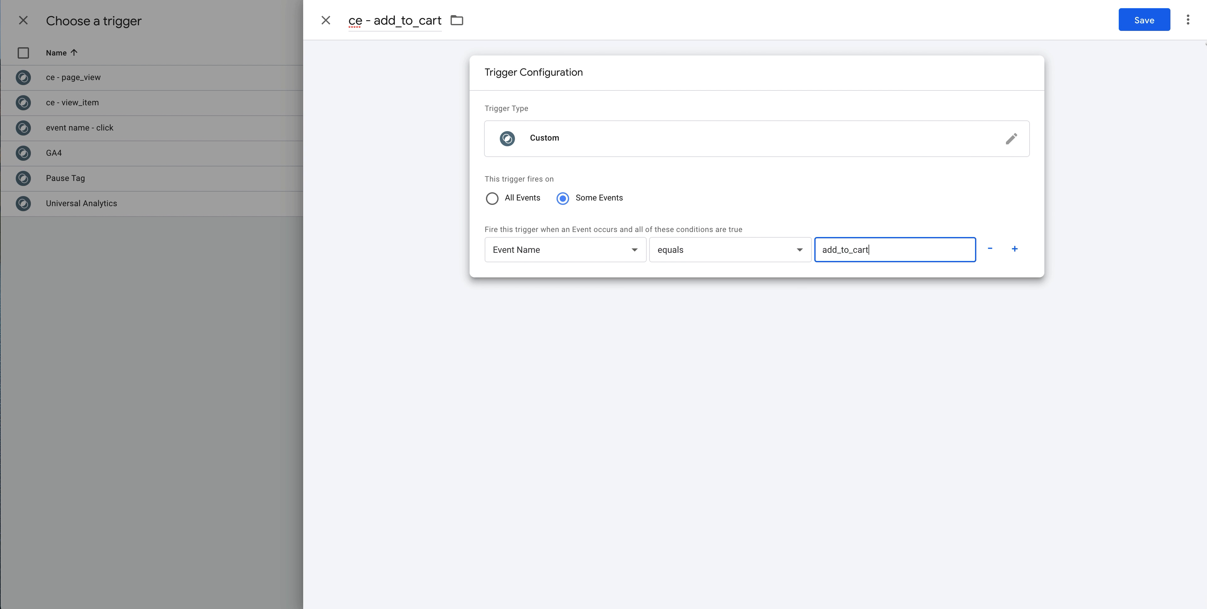
left_click(1144, 20)
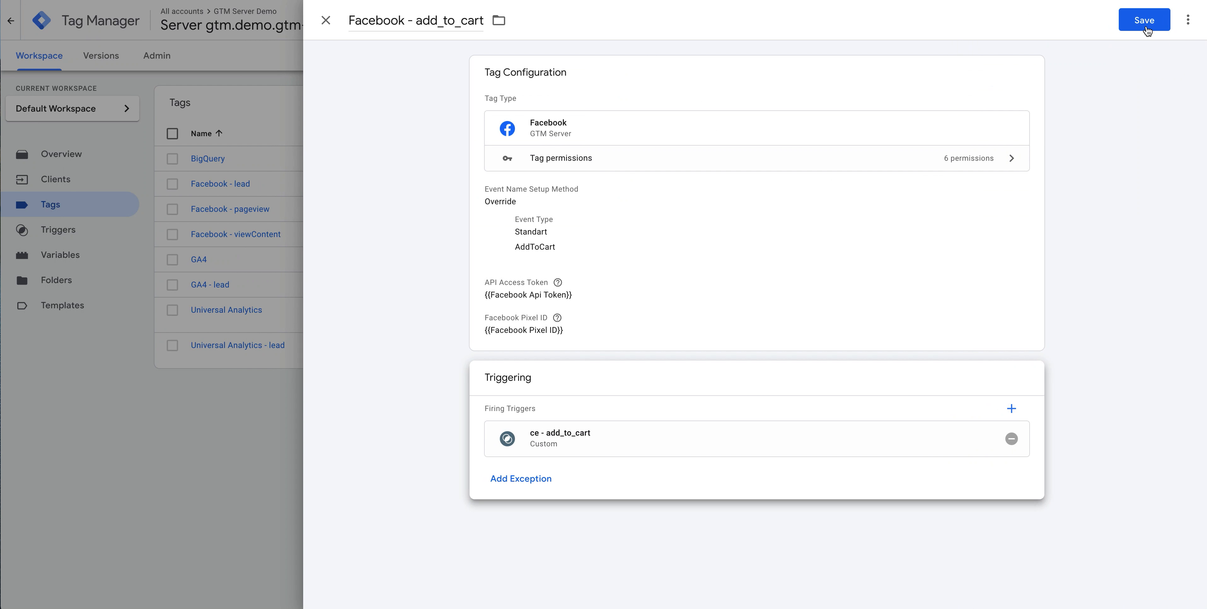
Copy the test code TEST20889 from Facebook's Test Events page into the Facebook - add_to_cart tag's Test ID and save the tag.
left_click(1145, 20)
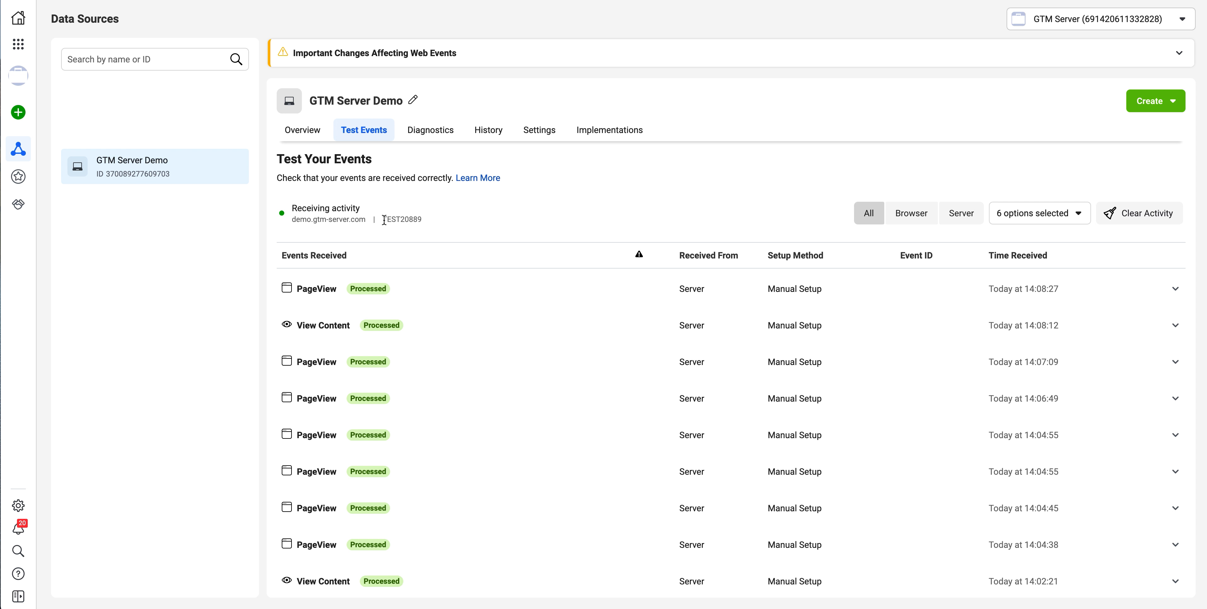
left_click_drag(384, 220, 426, 220)
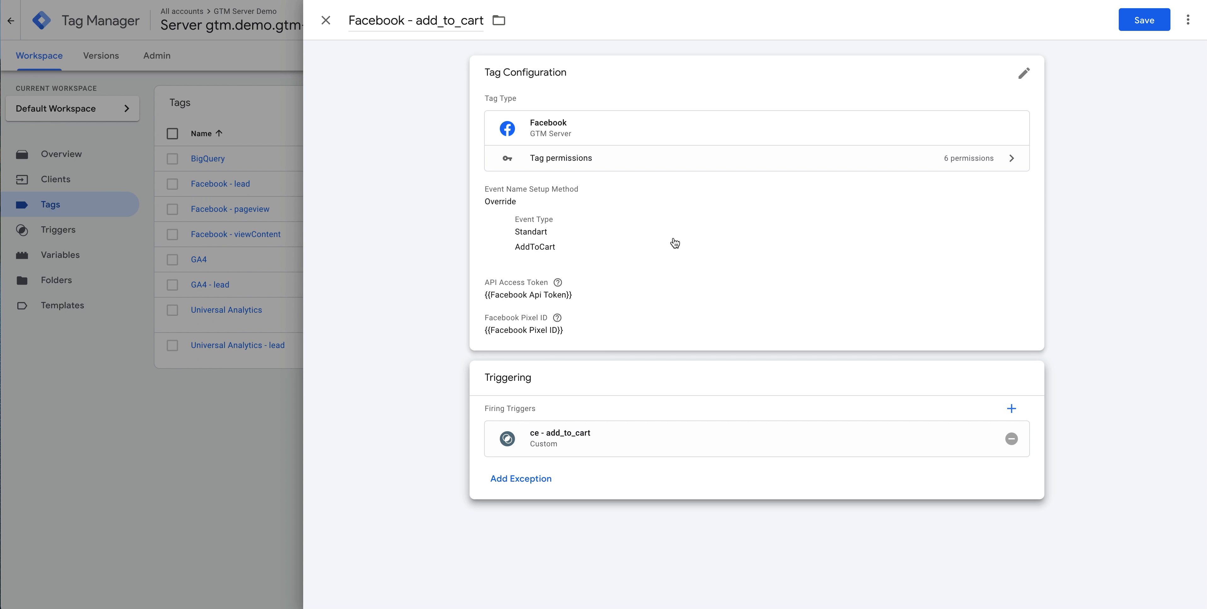
left_click(658, 313)
scroll(546, 595, "down", 2)
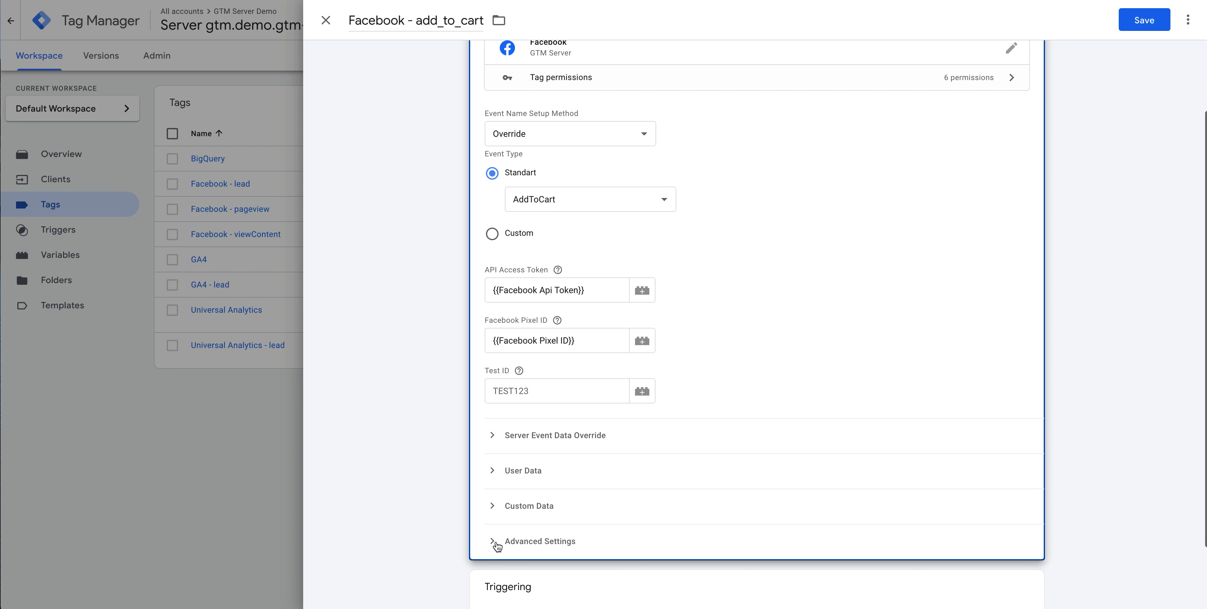
left_click(506, 389)
type("Filter Options 6 options selected")
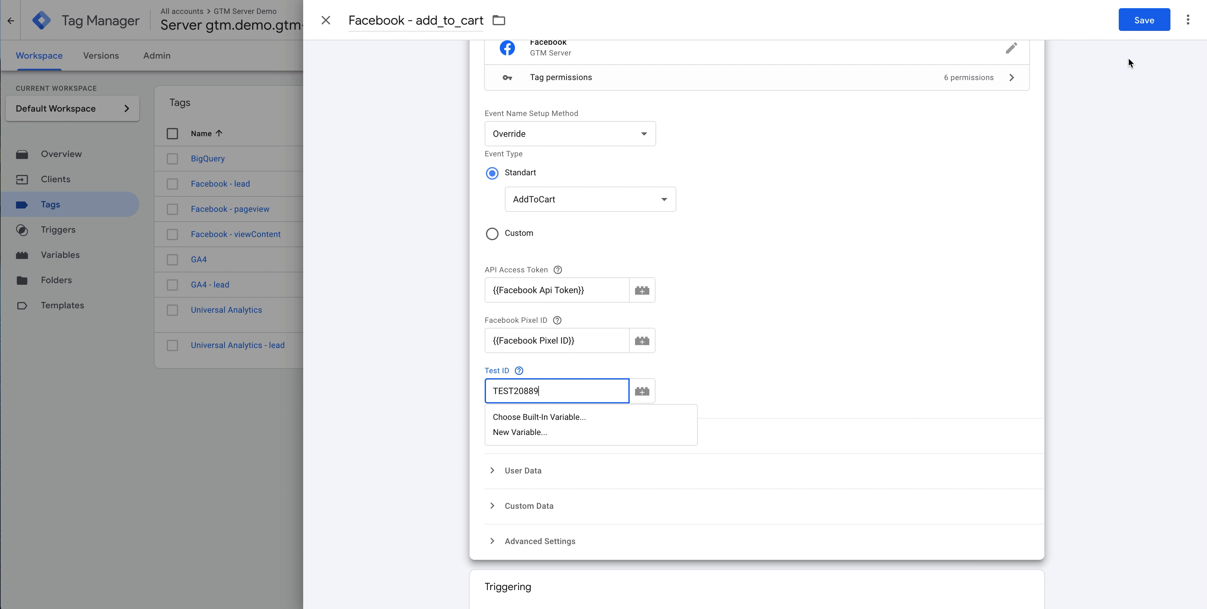
left_click(1145, 21)
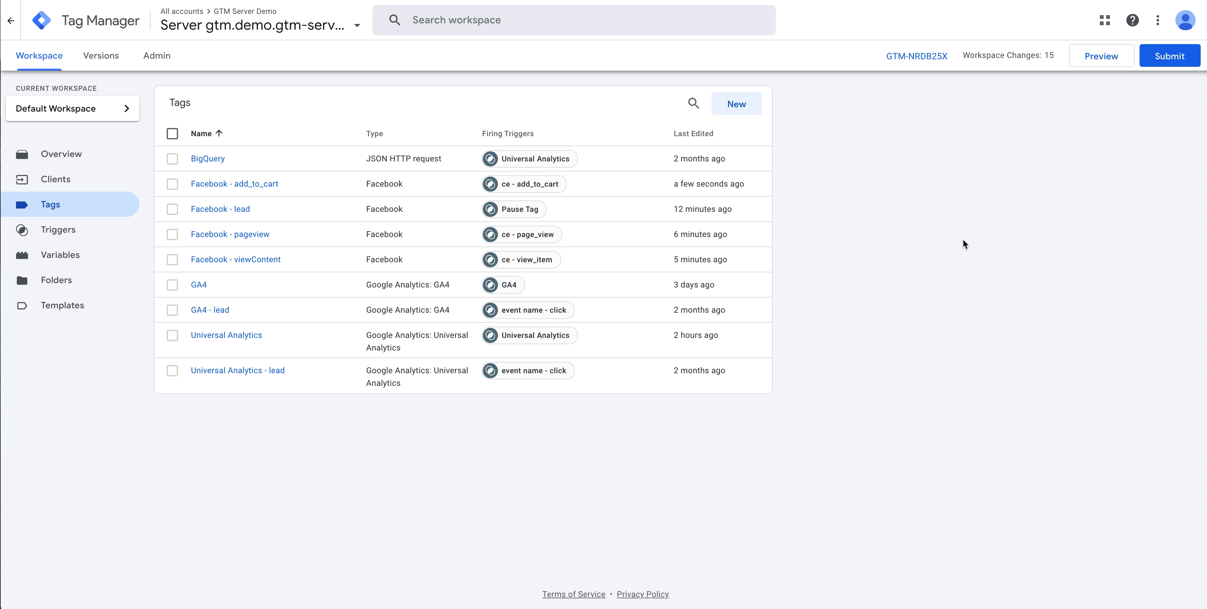
Start the server container preview and send the EE Impression and EE AddProduct events from the Universal demo page.
left_click(1092, 55)
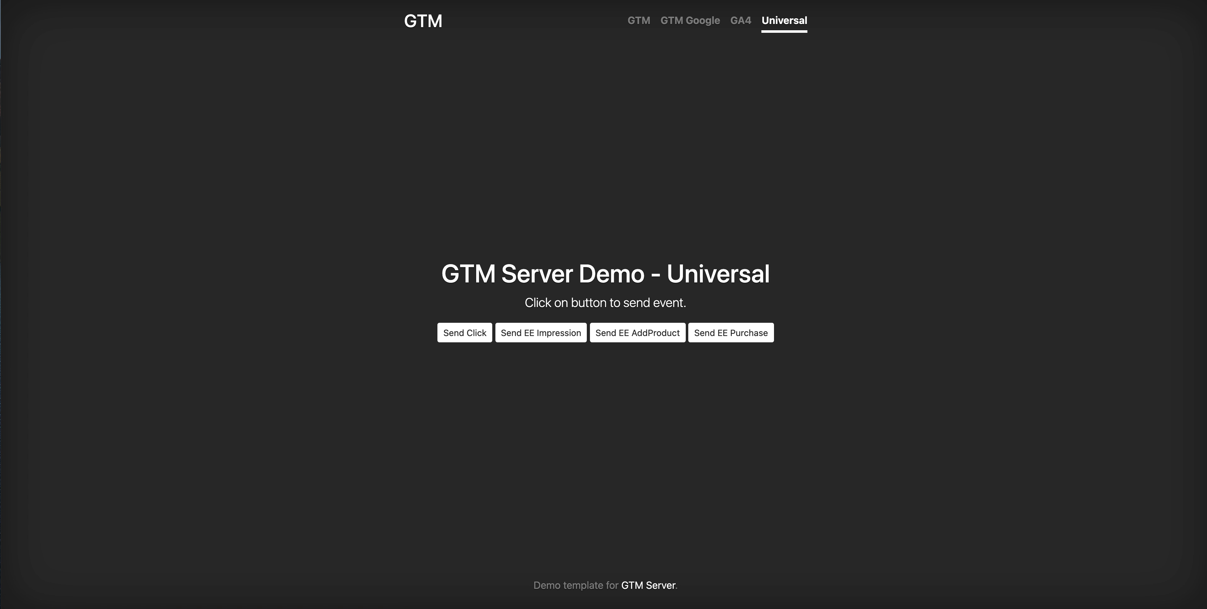
left_click(551, 338)
left_click(641, 333)
left_click(300, 1)
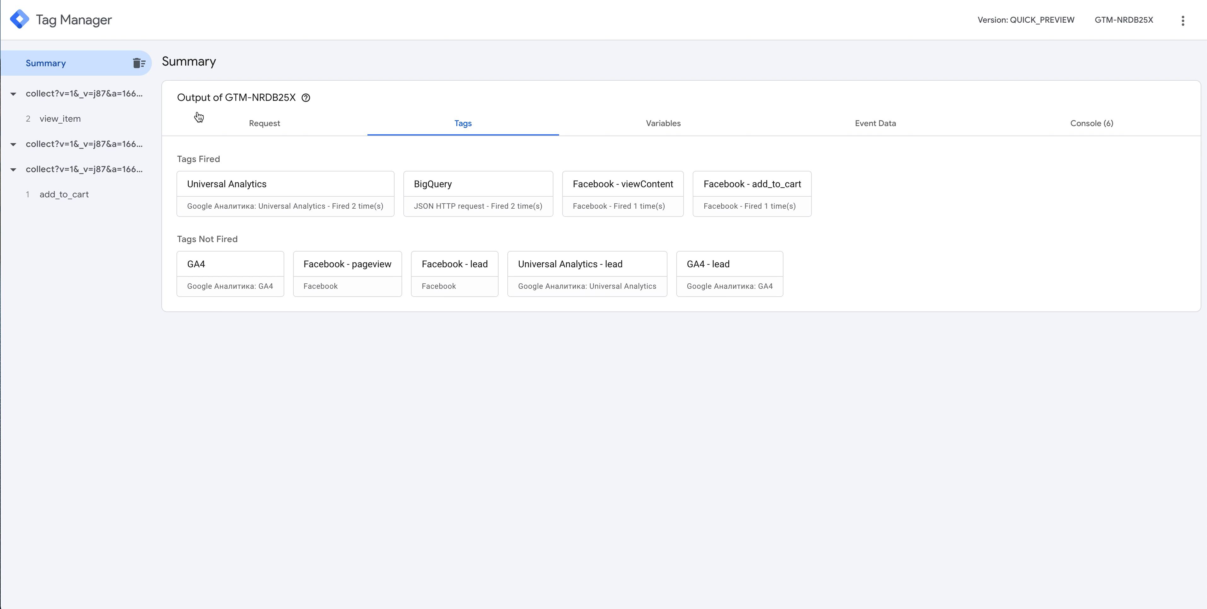
Inspect the Facebook - add_to_cart tag's details for the add_to_cart event in the preview.
left_click(79, 194)
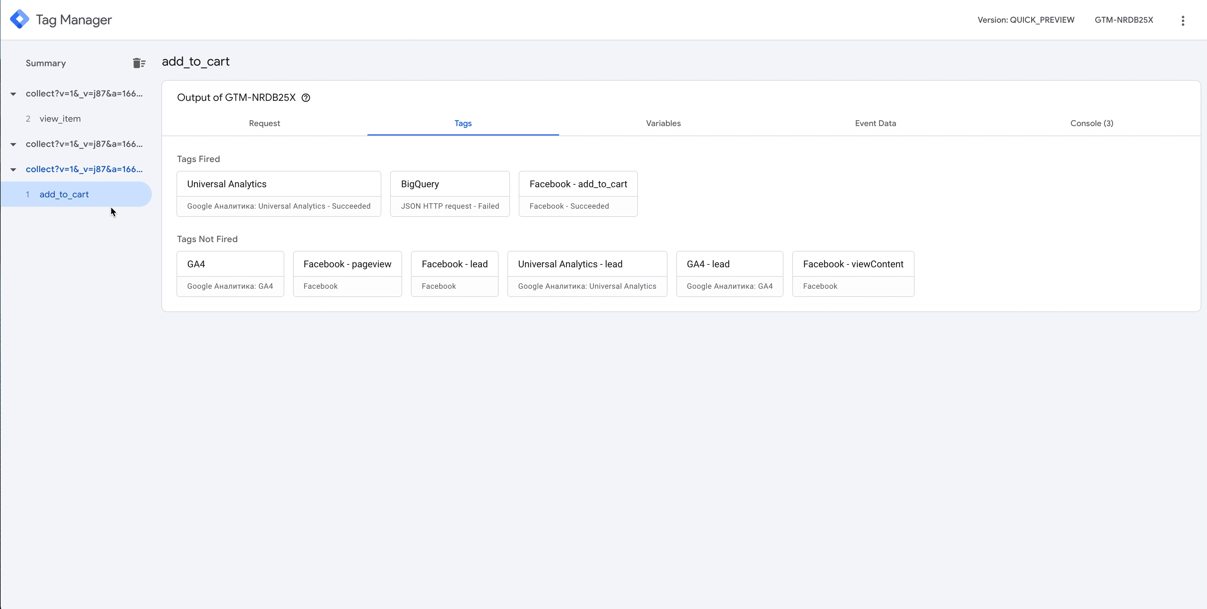
left_click(597, 185)
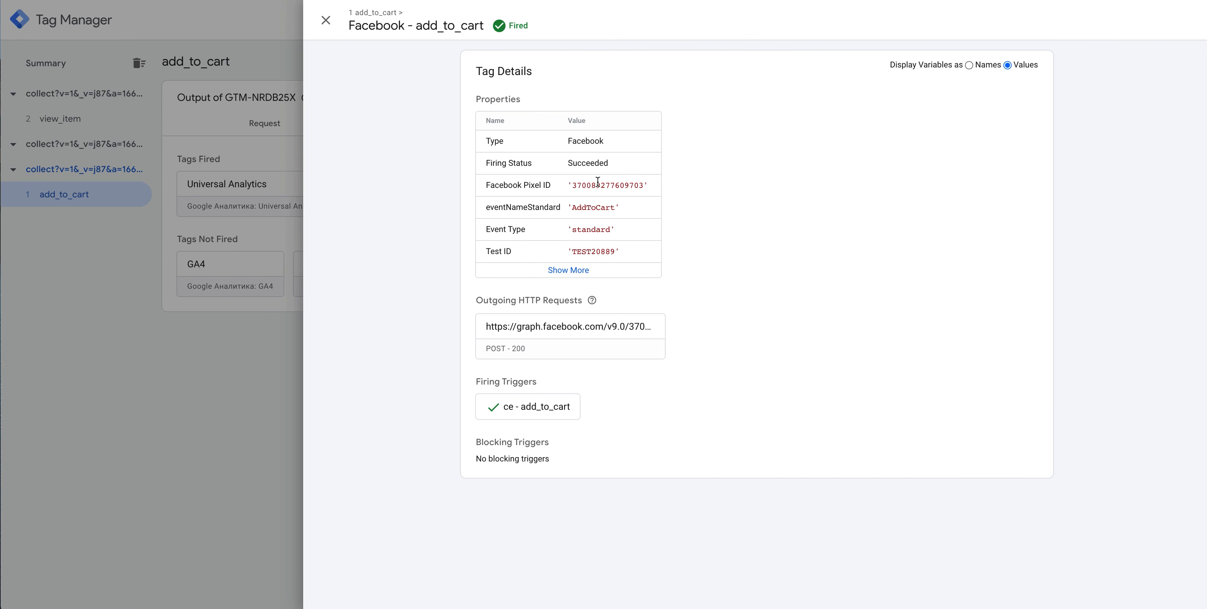
left_click(325, 21)
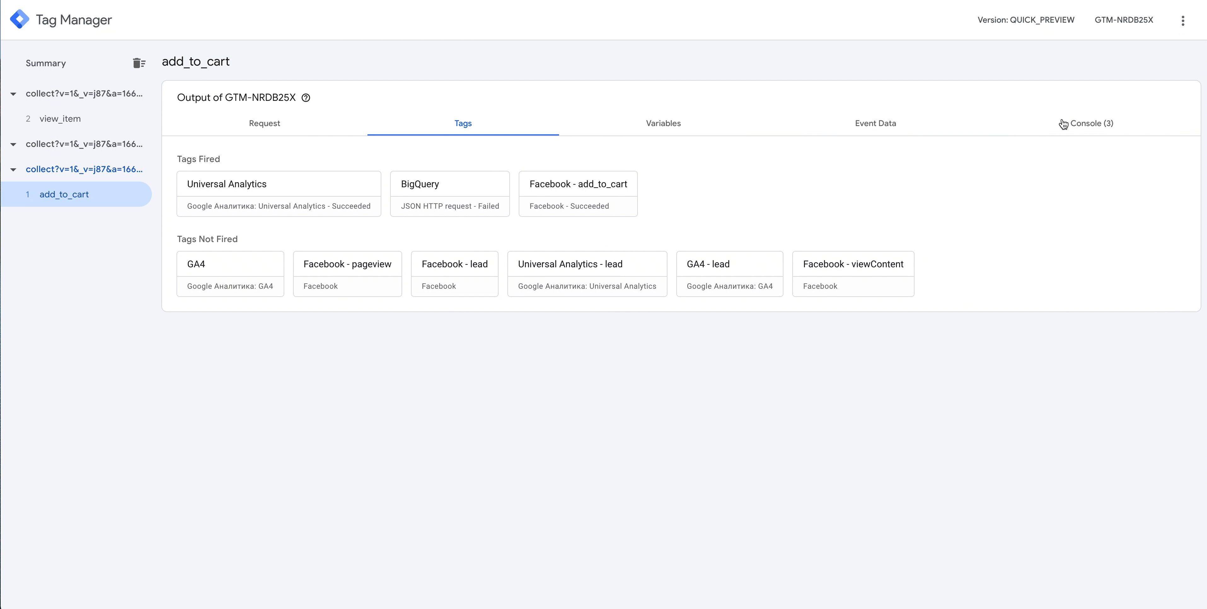
Examine the Facebook mapped data in the add_to_cart console log and check the Add to Cart event in Facebook's Test Events.
left_click(1055, 123)
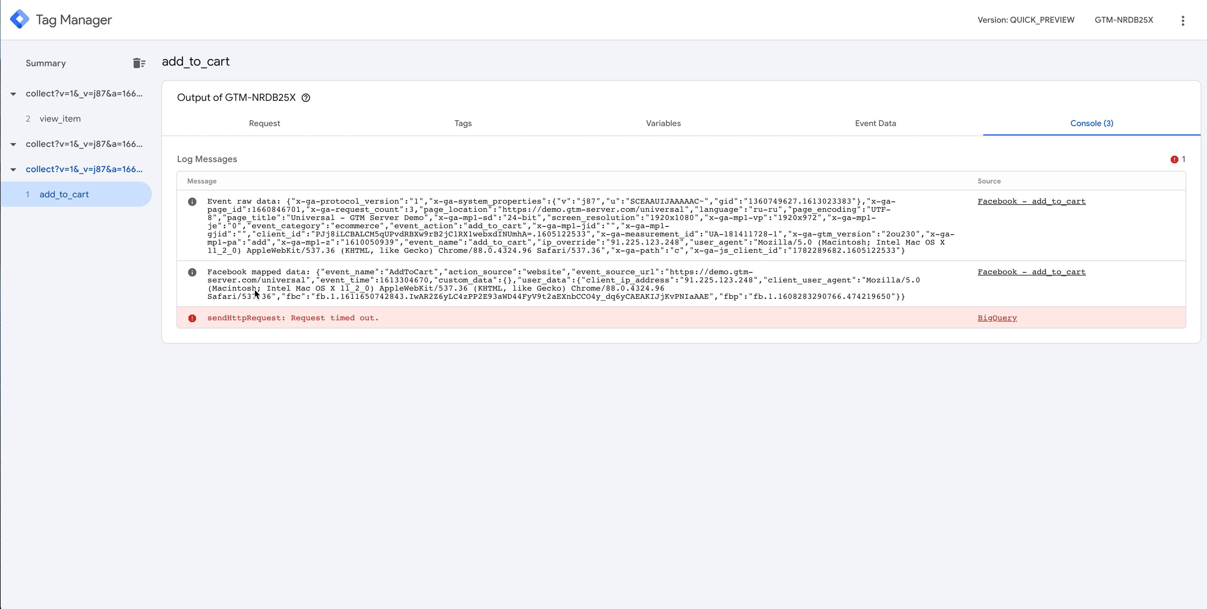
left_click_drag(212, 272, 361, 280)
left_click(361, 279)
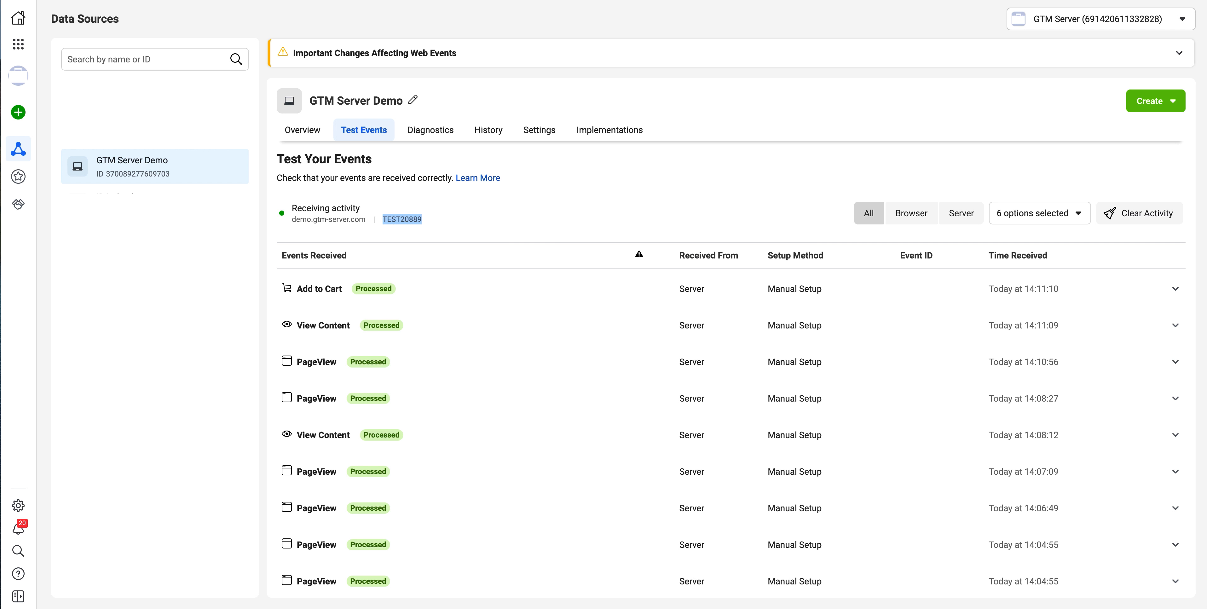
left_click(319, 293)
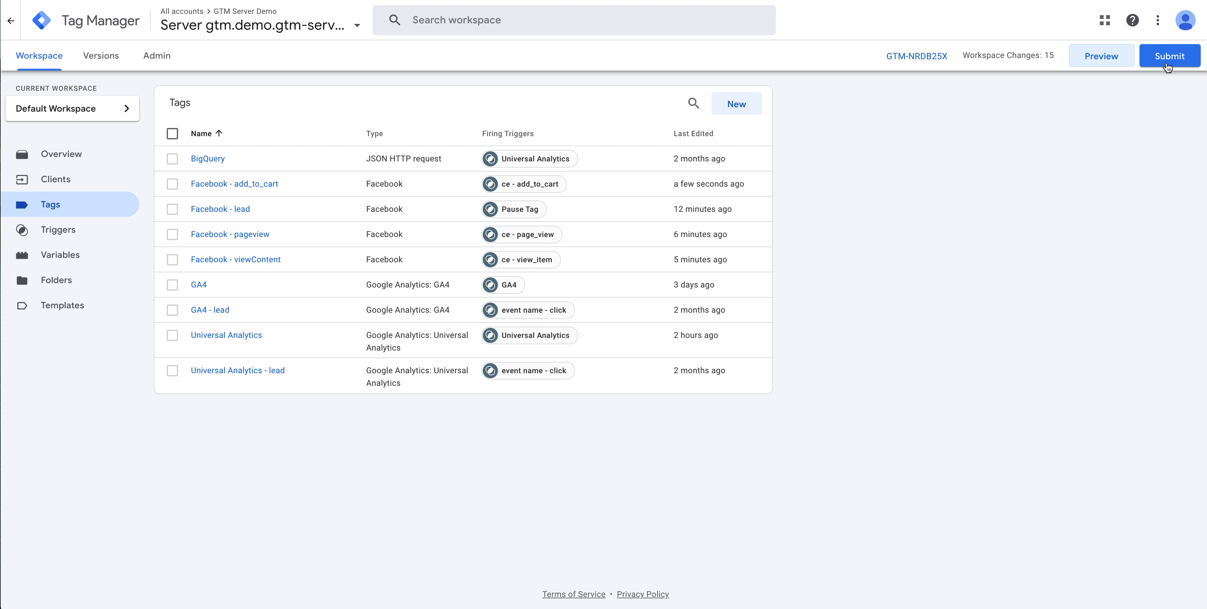
left_click(1124, 238)
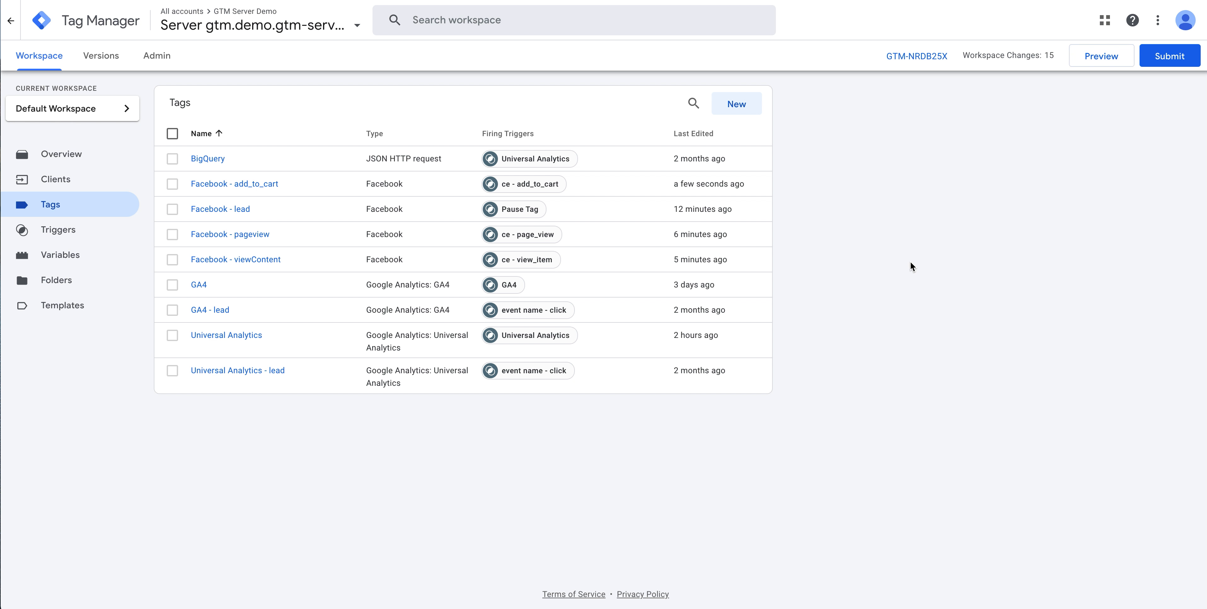